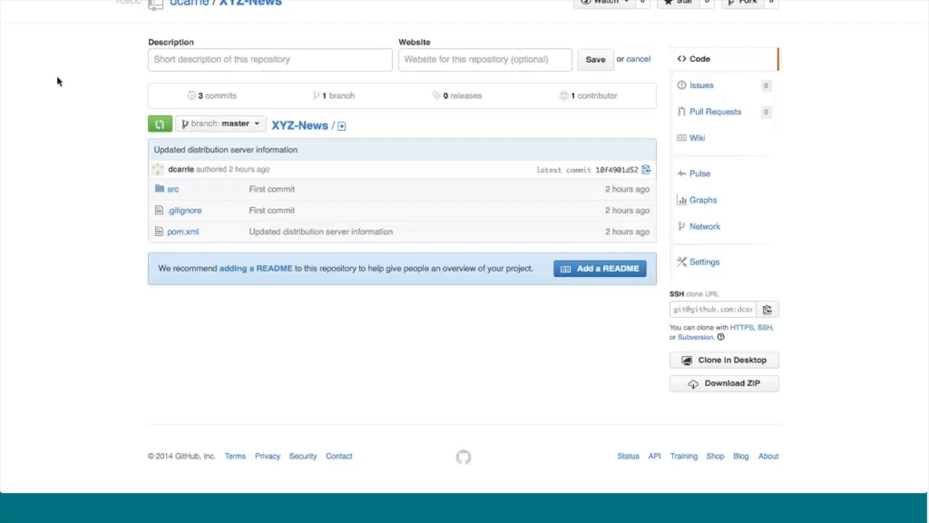
Step: Import the XYZ-News module sources from source control with Git, using the SSH clone URL of its GitHub repository
left_click(704, 311)
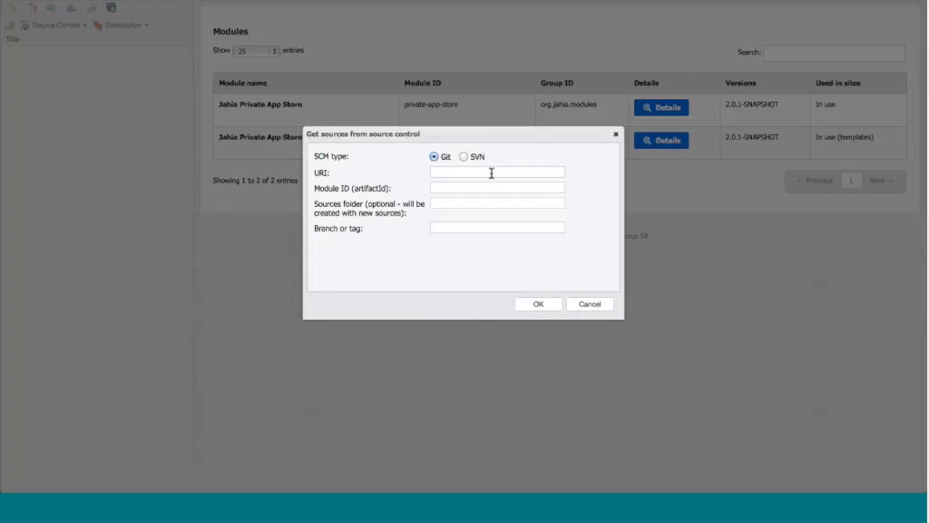
key("ctrl+v")
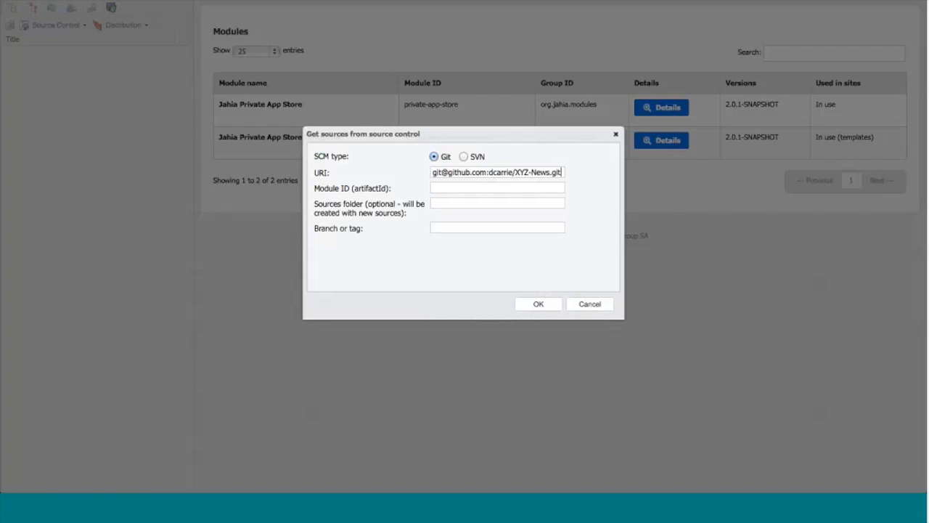
left_click(538, 305)
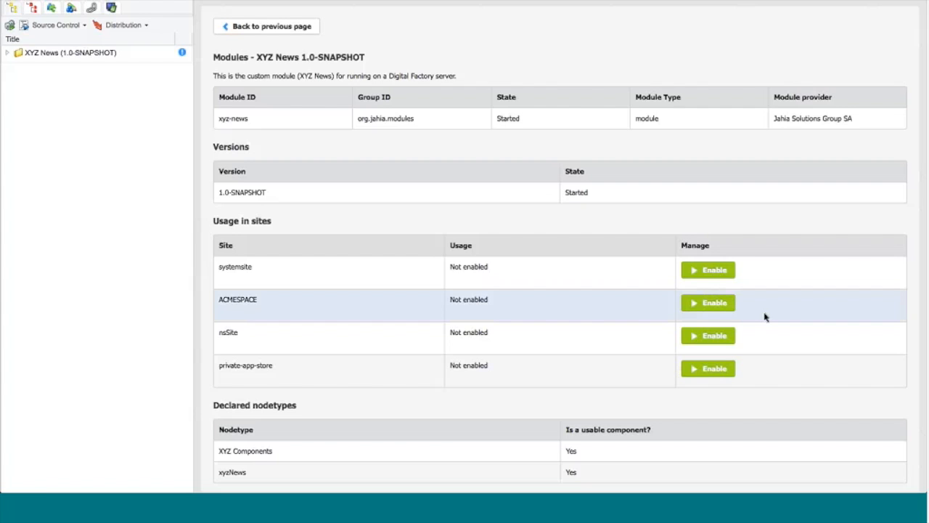
Step: Review the XYZ News module details and open definitions.cnd from its src/main/resources/META-INF folder
scroll(552, 348, "down", 4)
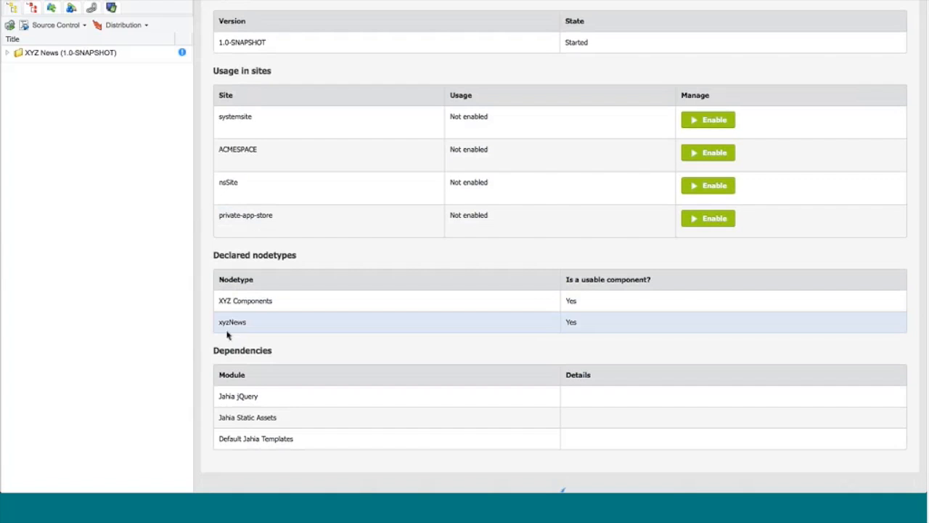
scroll(227, 335, "up", 3)
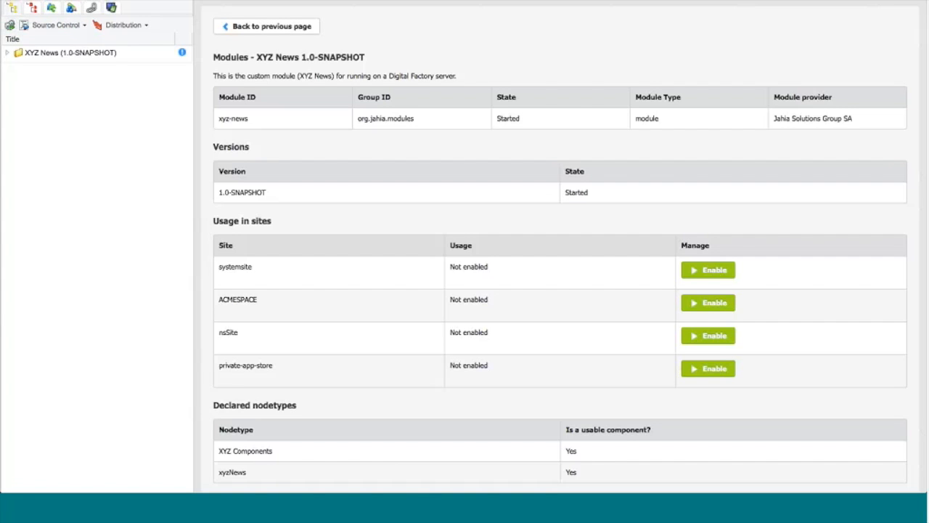
left_click(7, 53)
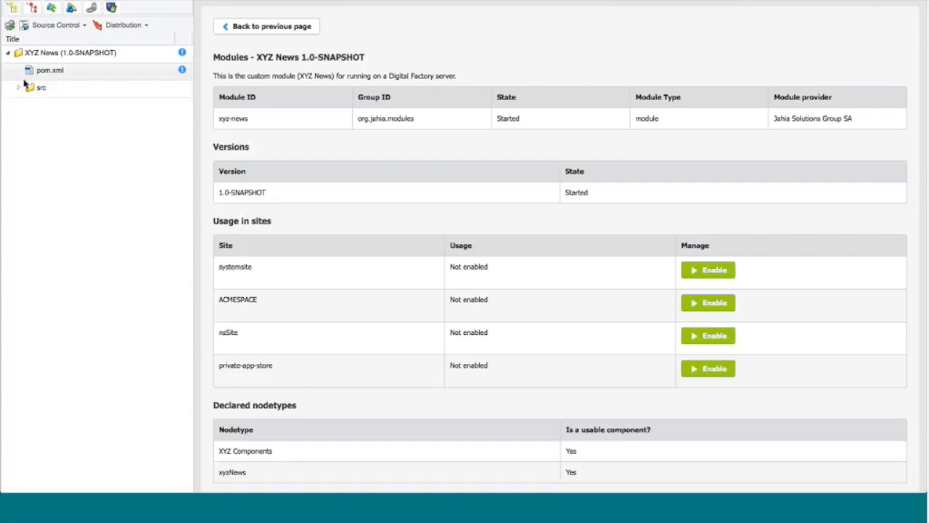
left_click(18, 88)
left_click(31, 105)
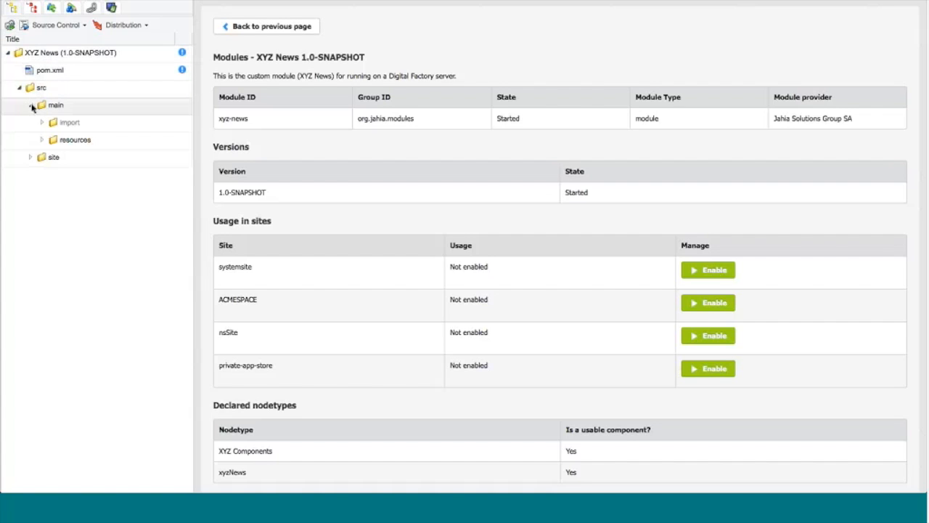
left_click(42, 139)
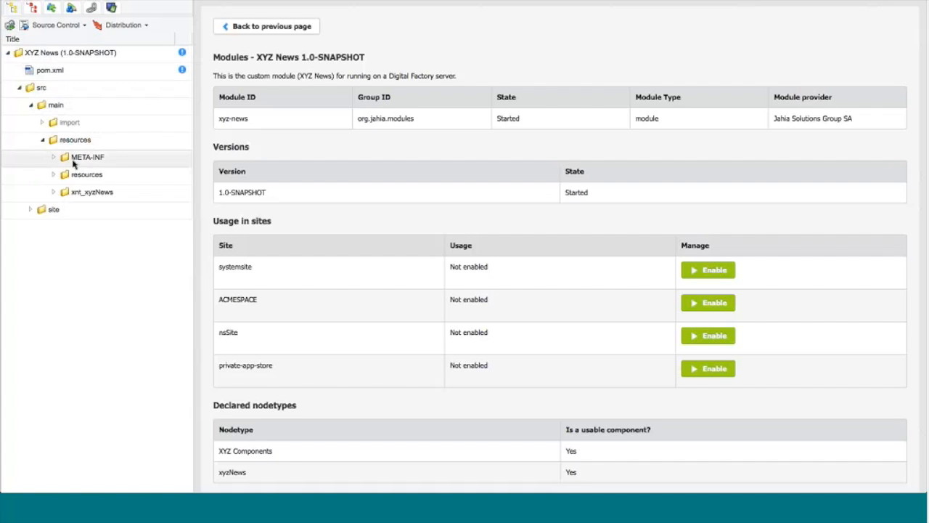
left_click(53, 158)
left_click(92, 177)
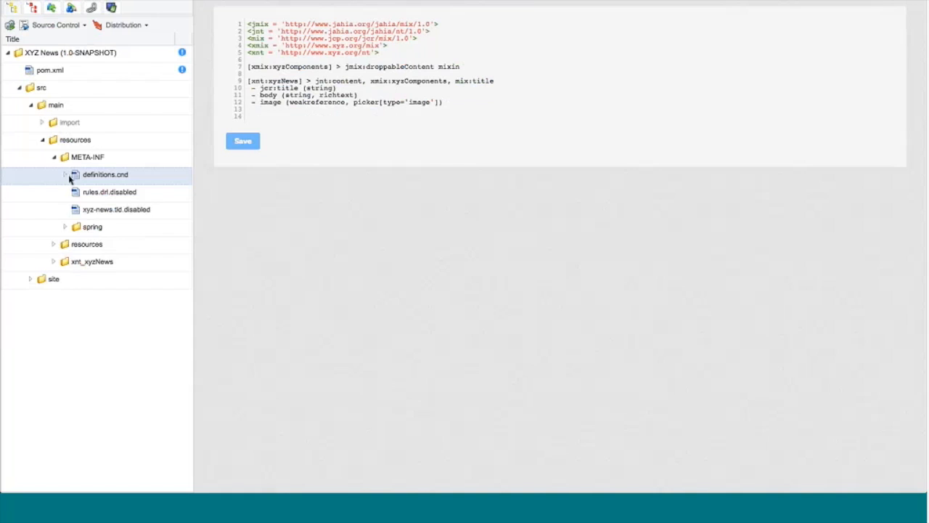
Step: View the XYZ Components and xyzNews type definitions contained in definitions.cnd
left_click(78, 215)
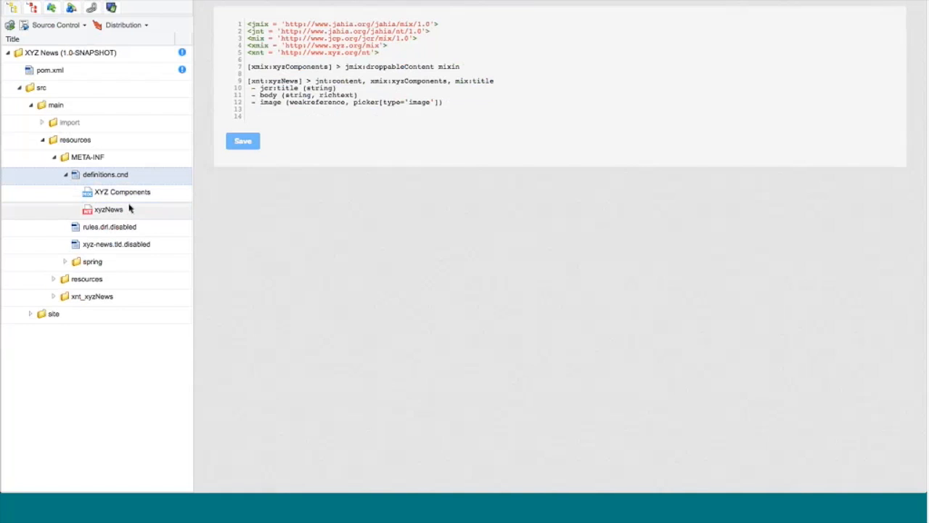
left_click(133, 196)
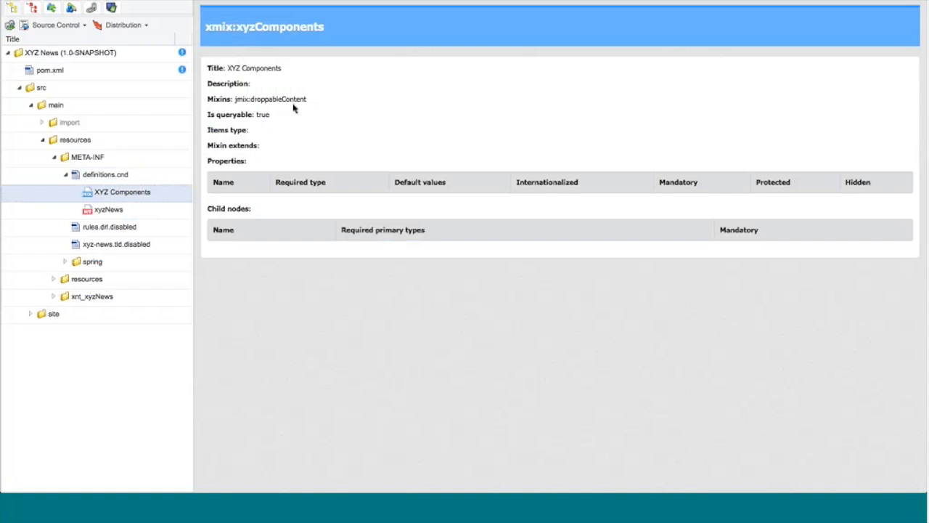
left_click(117, 211)
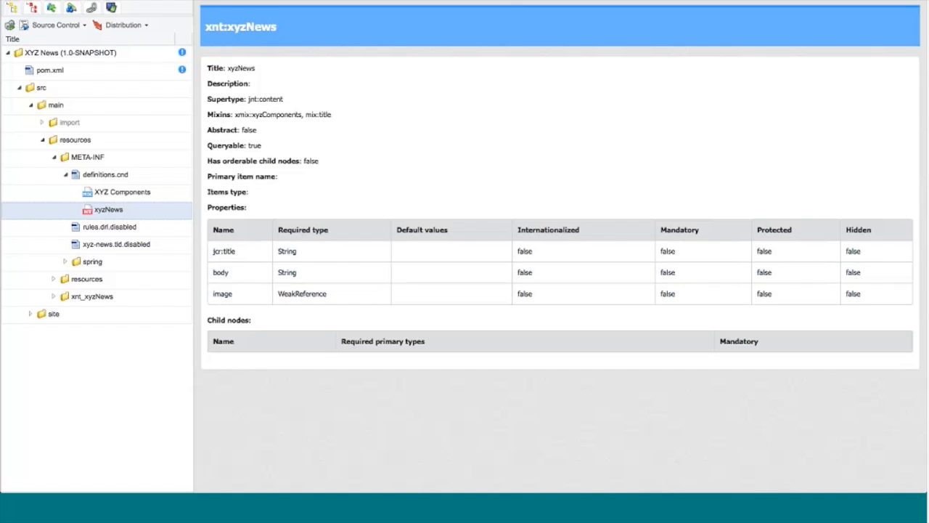
Step: View the code of xyzNews.jsp and xyzNews.detail.jsp in the module's xnt_xyzNews/html folder
left_click(53, 296)
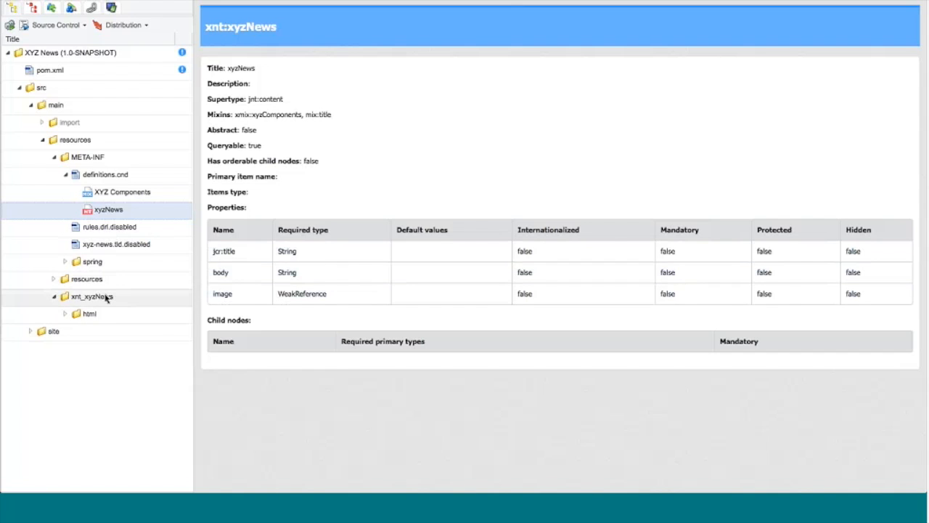
left_click(65, 313)
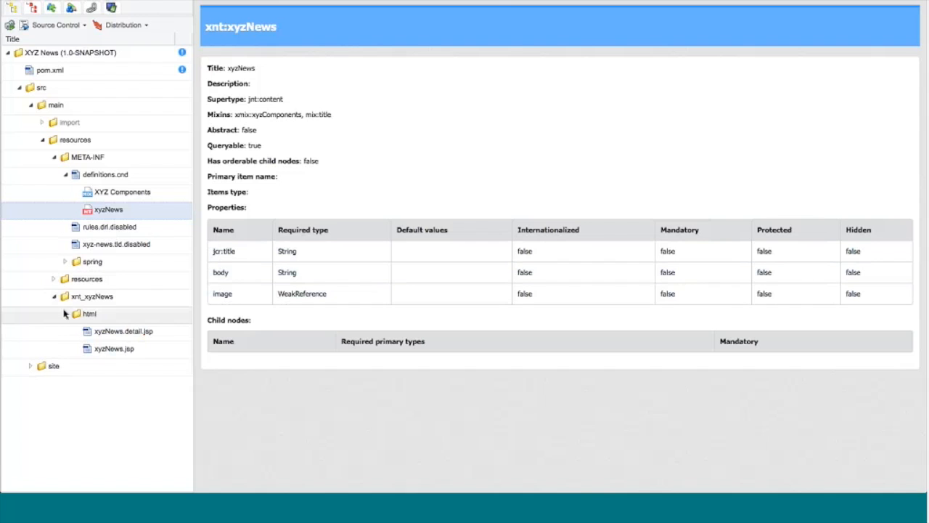
left_click(115, 353)
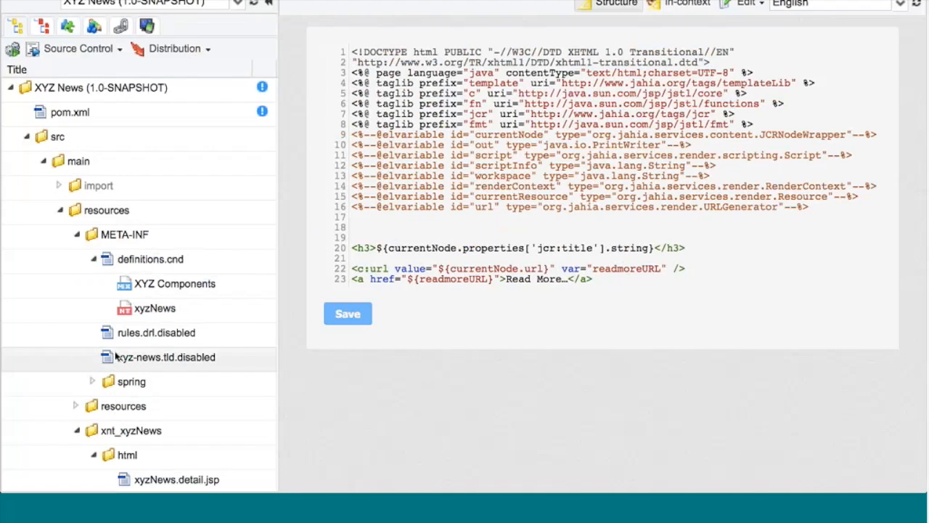
scroll(116, 399, "down", 3)
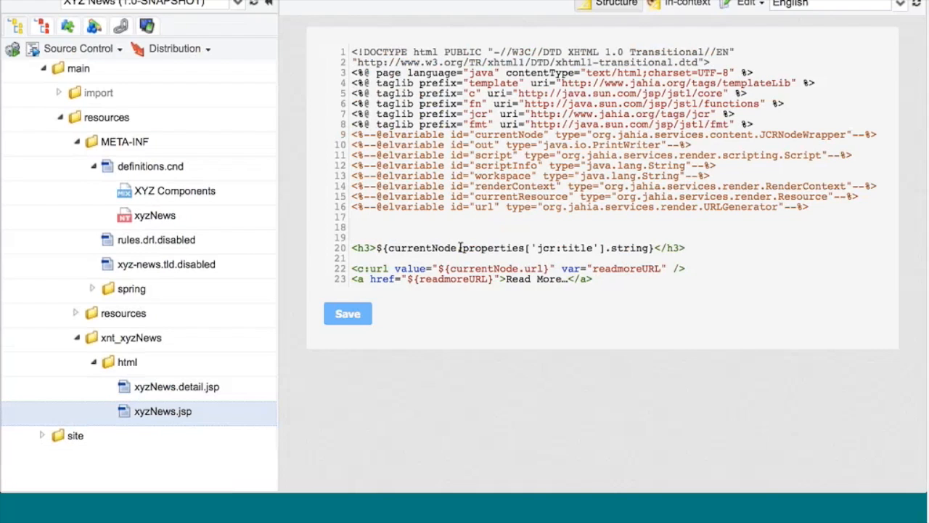
left_click(191, 389)
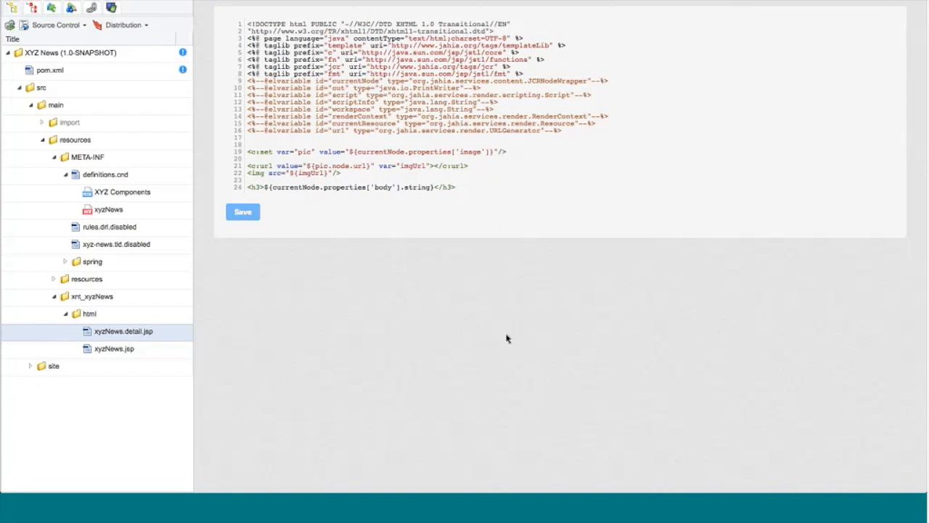
Step: Start a new web project from My Web Projects and name it XYZ Manufacturing
left_click(327, 1)
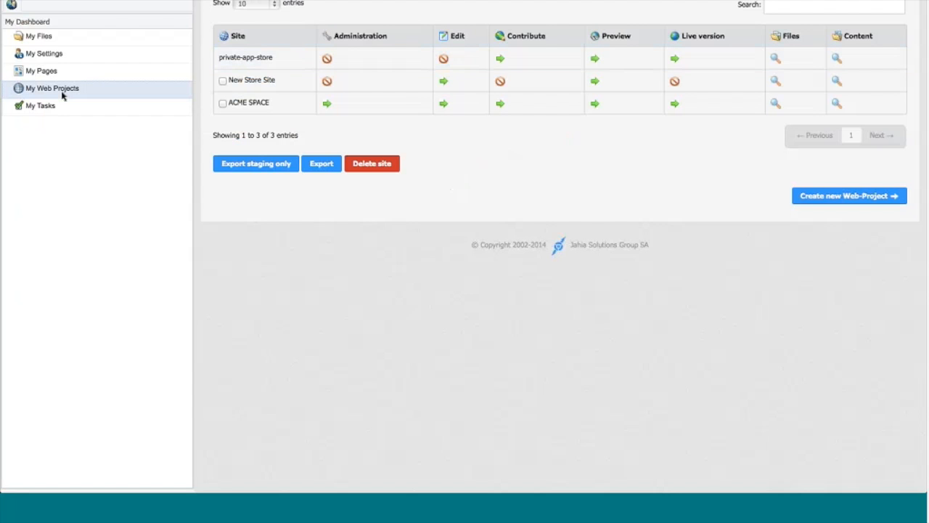
left_click(818, 197)
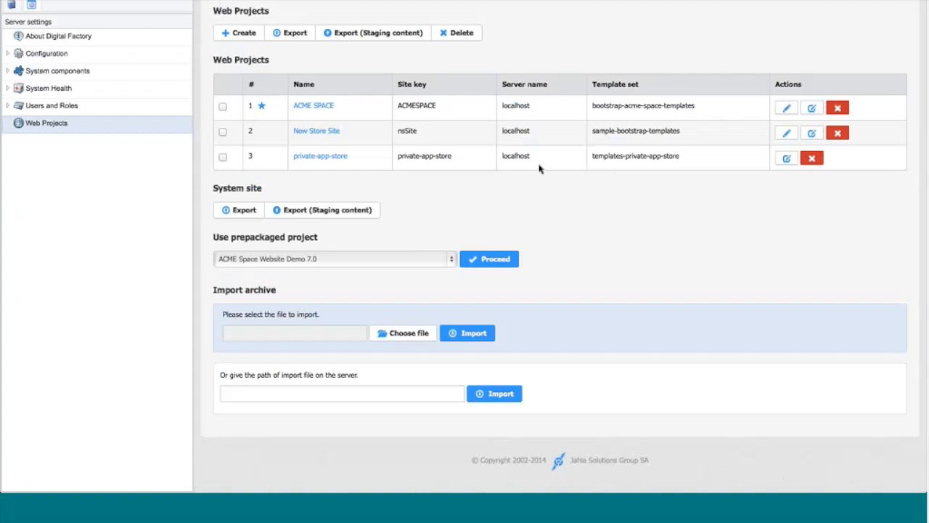
left_click(239, 32)
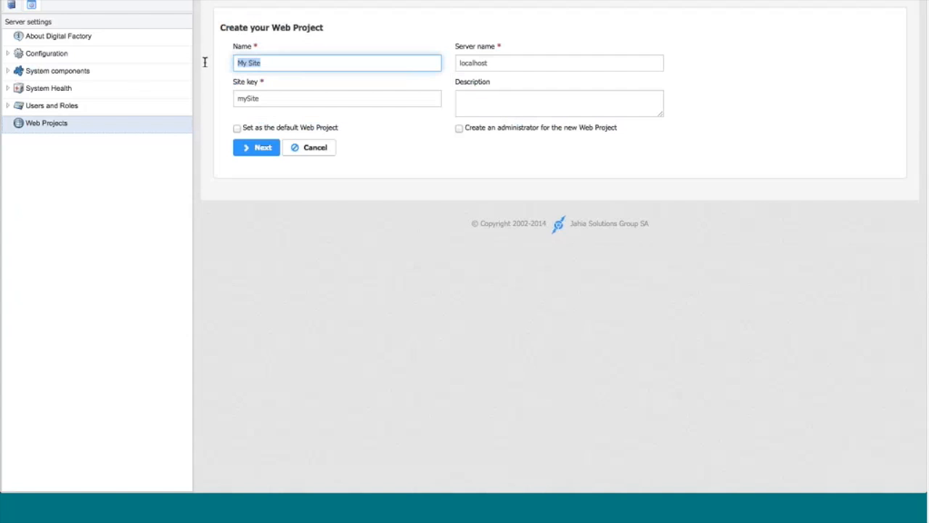
type("XYZ Manufacturing")
key("Tab")
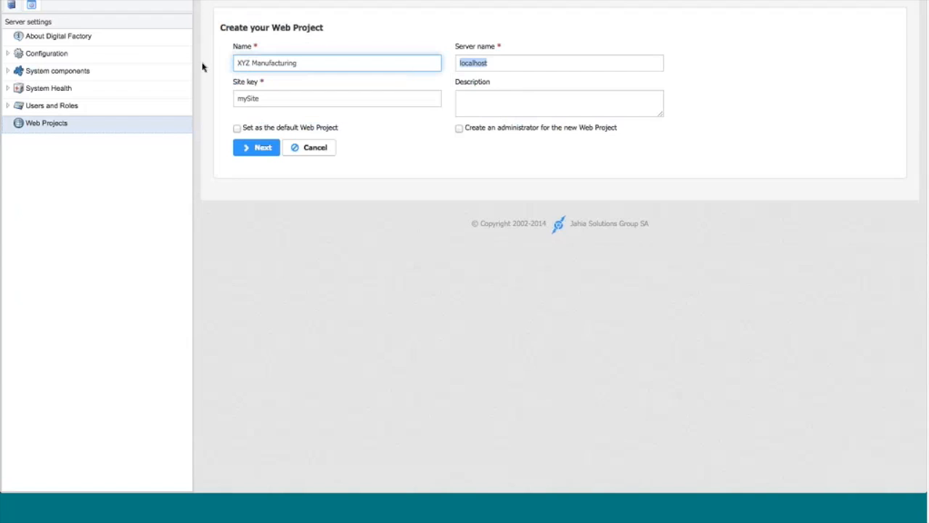
Step: Set the project's site key to xyzmanufacturing and make it the default web project
key("Tab")
type("xy")
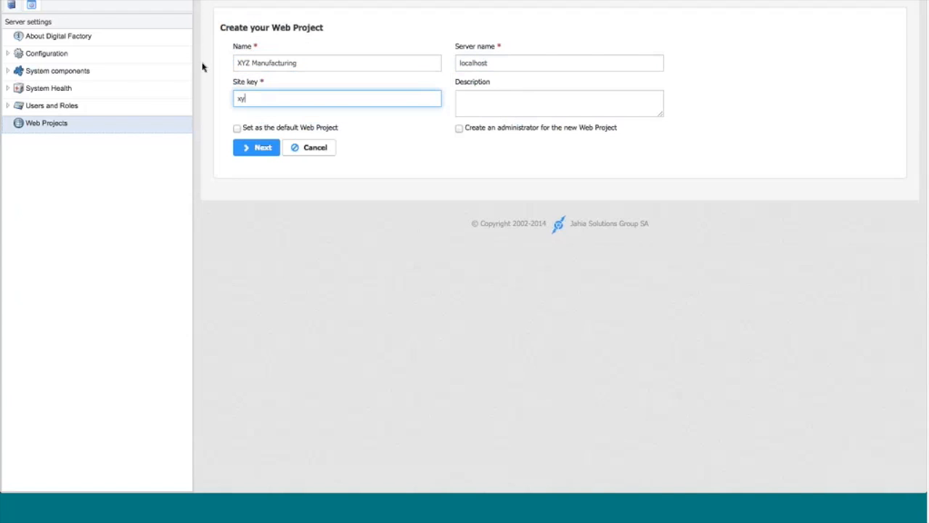
type("zmanufacturing")
key("Tab")
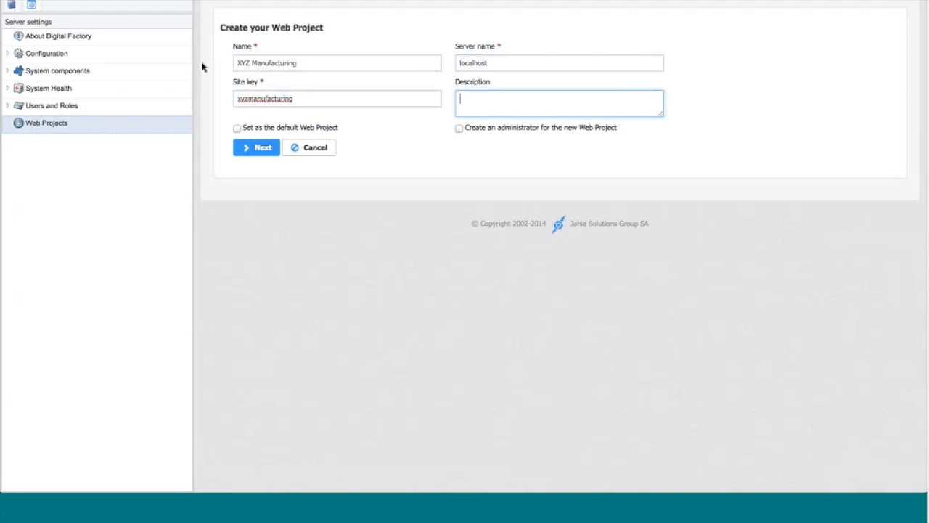
left_click(237, 129)
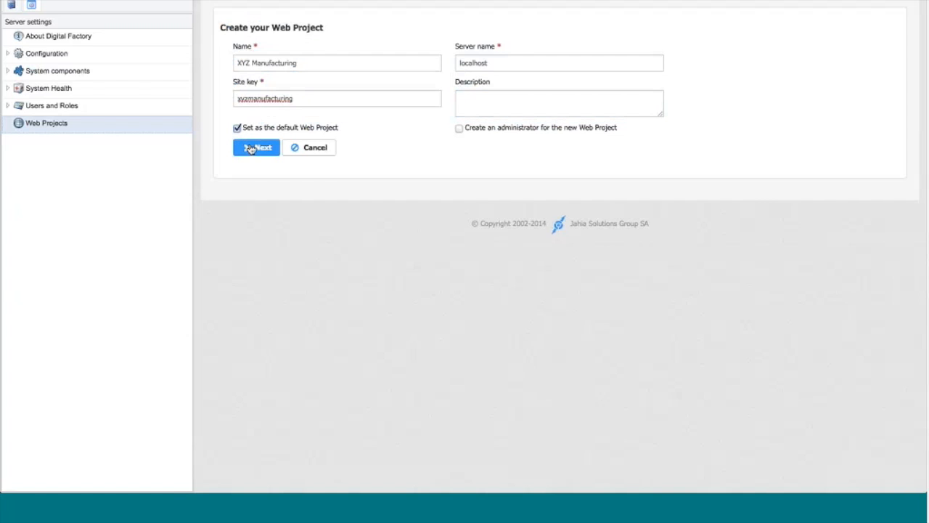
left_click(249, 148)
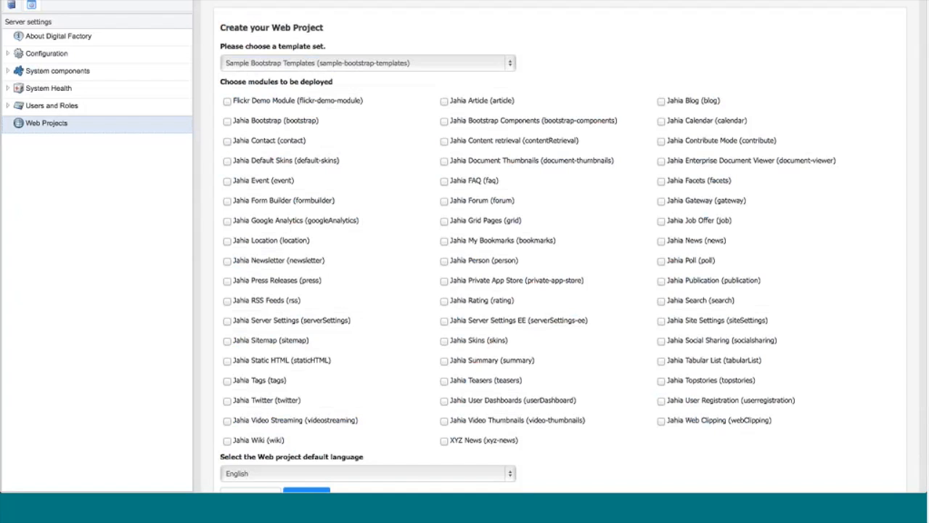
Step: Select the XYZ News module for deployment and finish creating the web project
left_click(444, 440)
scroll(639, 407, "down", 3)
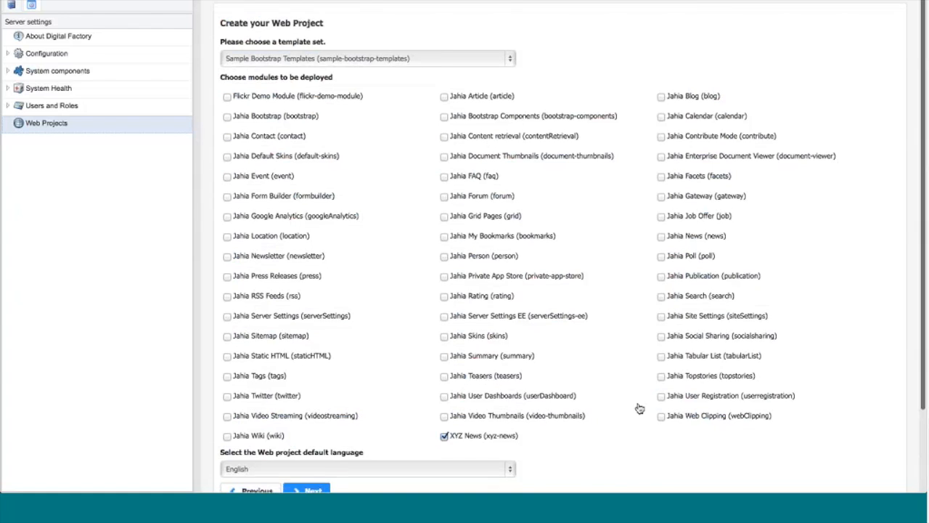
left_click(309, 395)
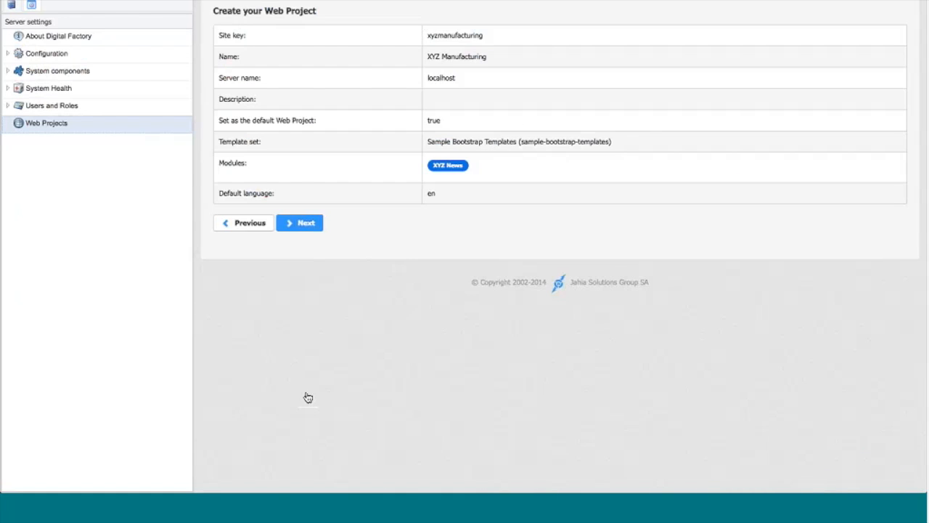
left_click(299, 225)
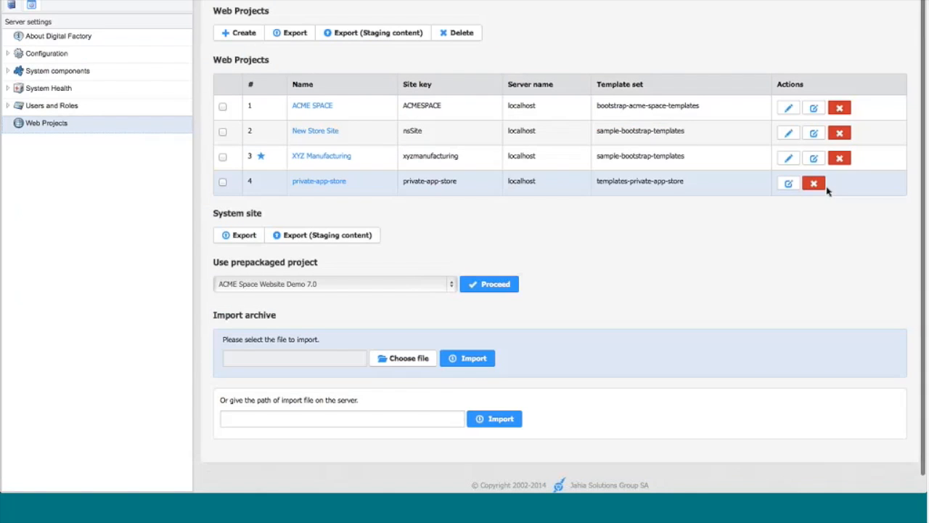
Step: Open the XYZ Manufacturing site for editing and view its link checker and vanity URL dashboard in the site settings
left_click(788, 158)
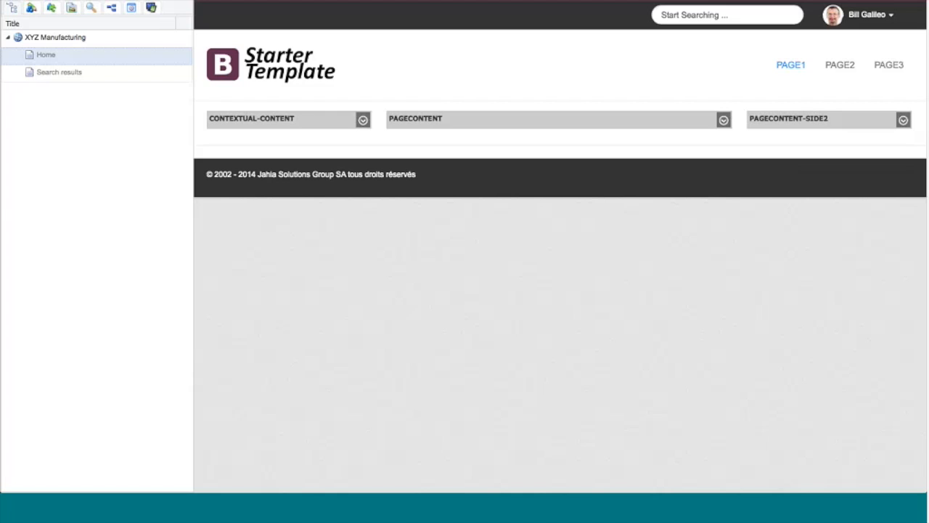
left_click(131, 8)
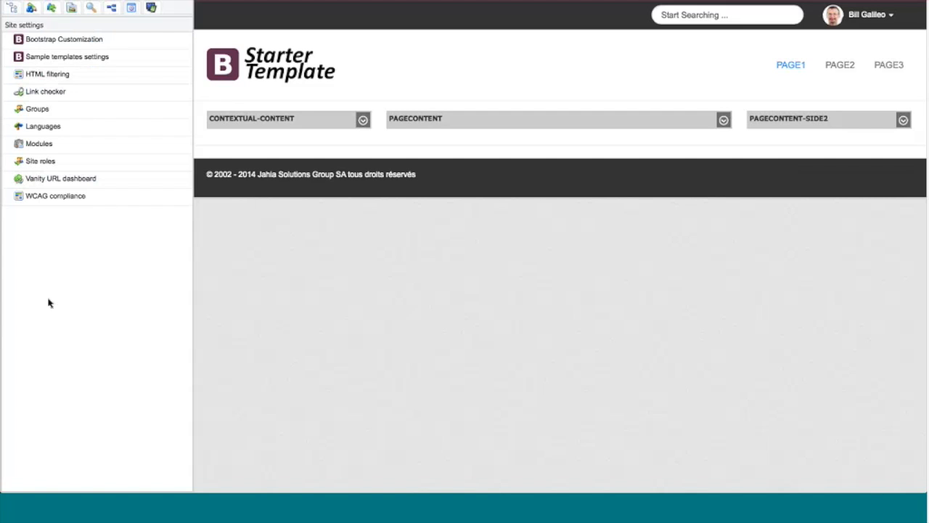
left_click(47, 97)
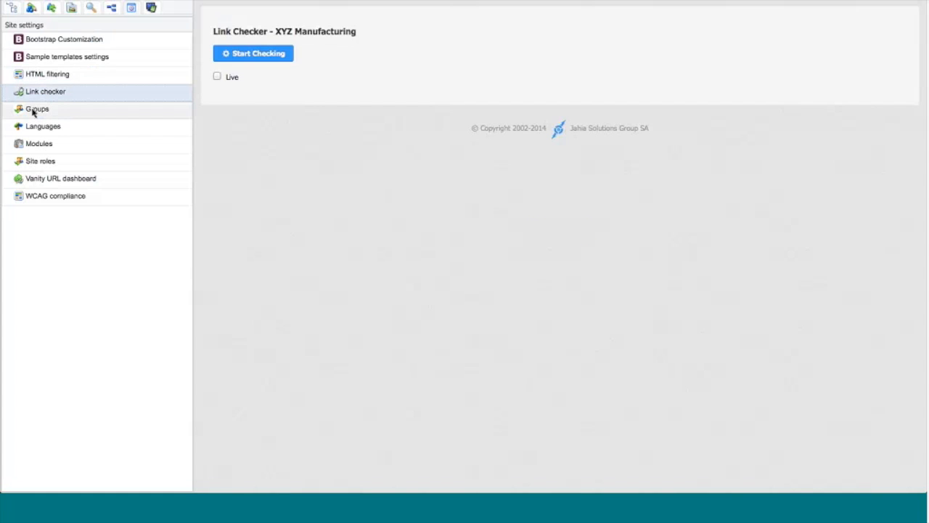
left_click(34, 180)
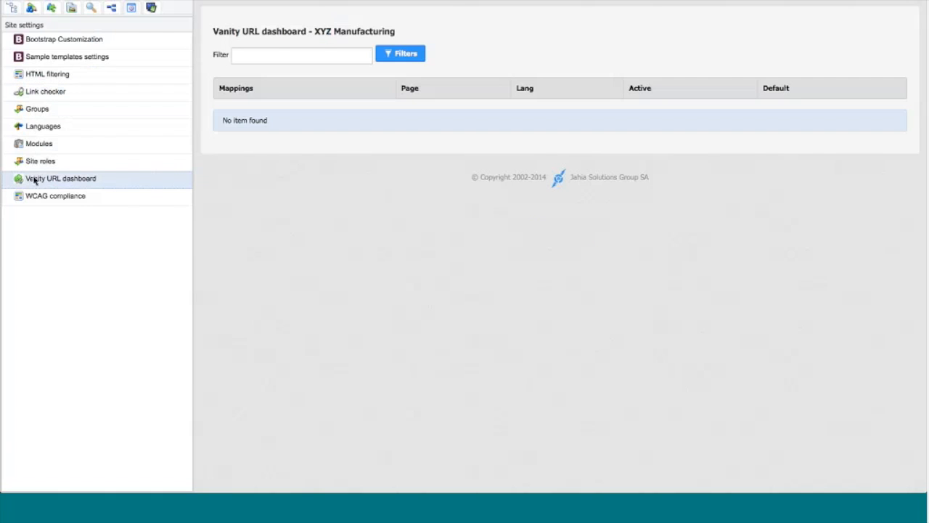
Step: Create a new site group named translators for XYZ Manufacturing
left_click(42, 110)
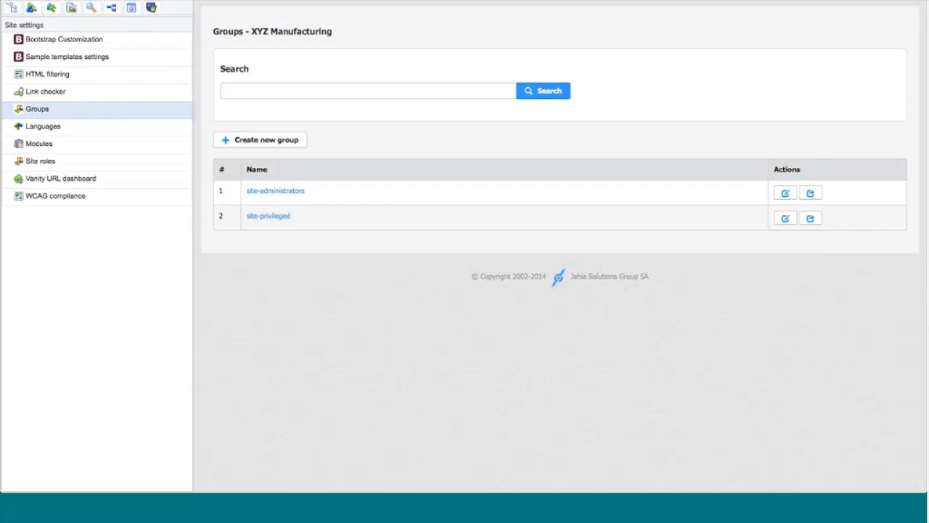
left_click(279, 141)
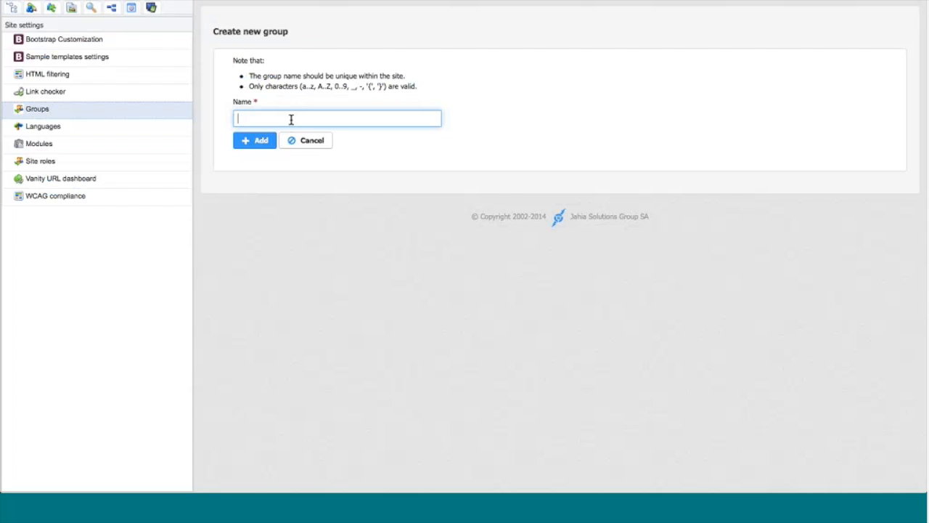
type("translators")
left_click(261, 143)
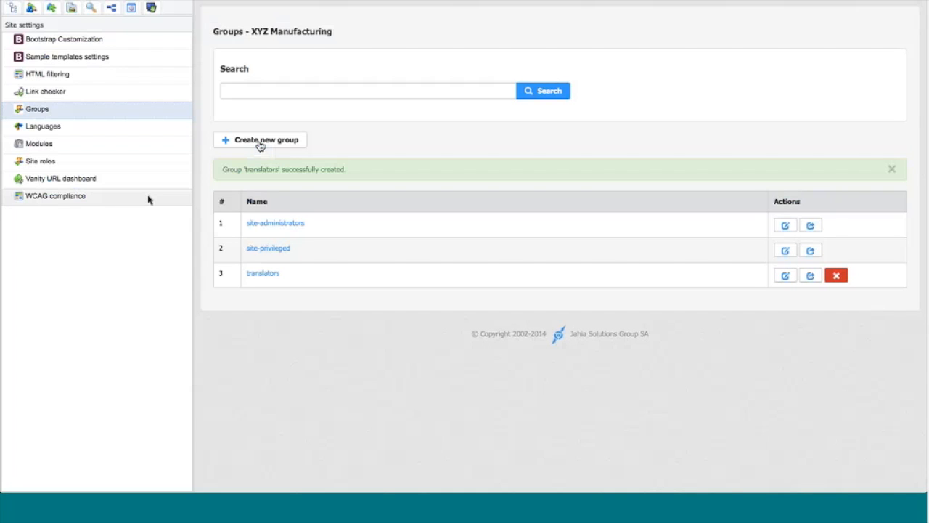
Step: Examine the Bootstrap customization settings of the site in both the simple and the advanced form
left_click(51, 42)
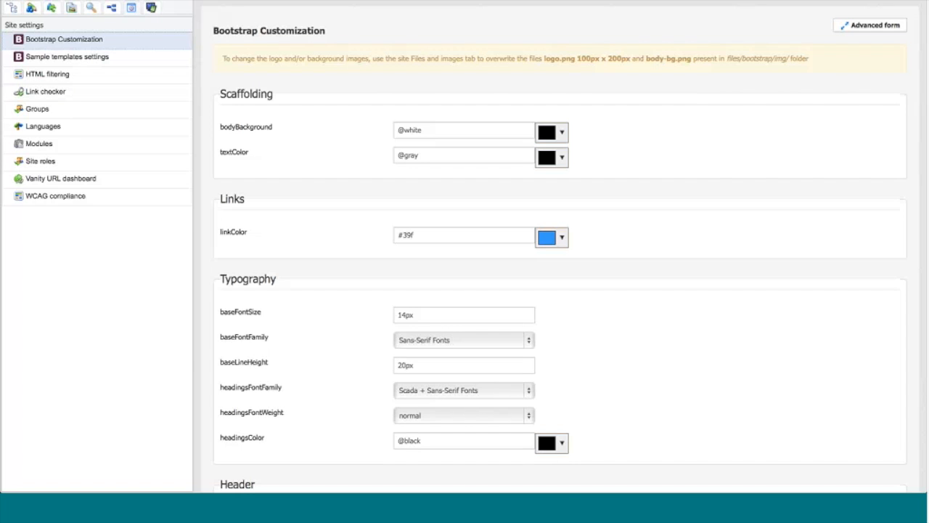
scroll(624, 348, "down", 3)
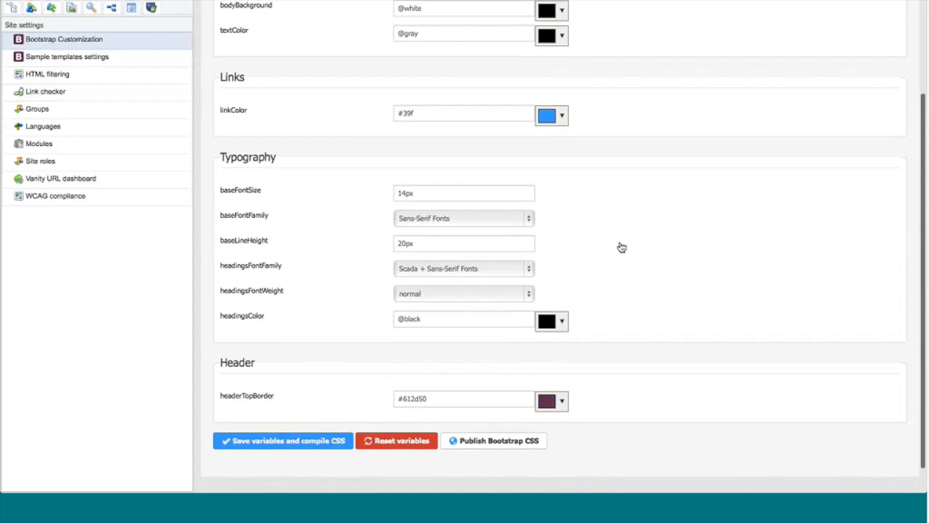
scroll(618, 249, "up", 3)
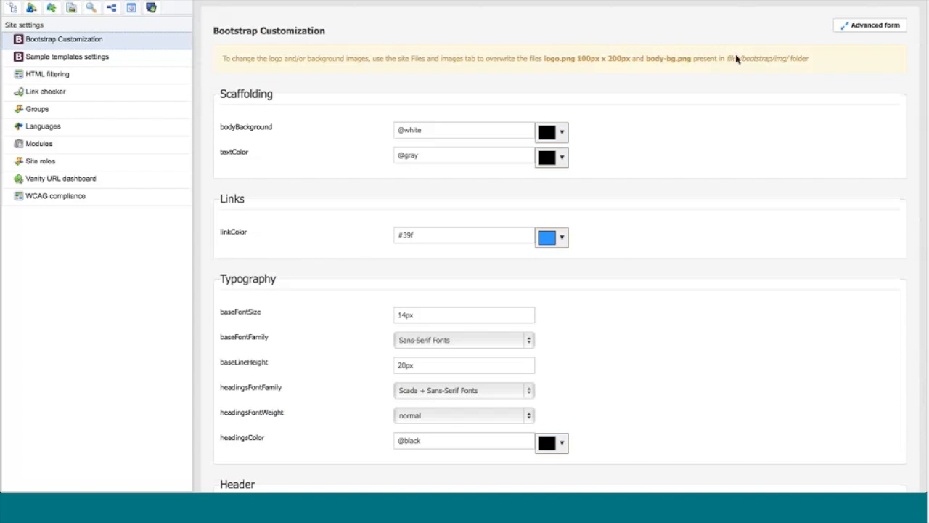
left_click(863, 29)
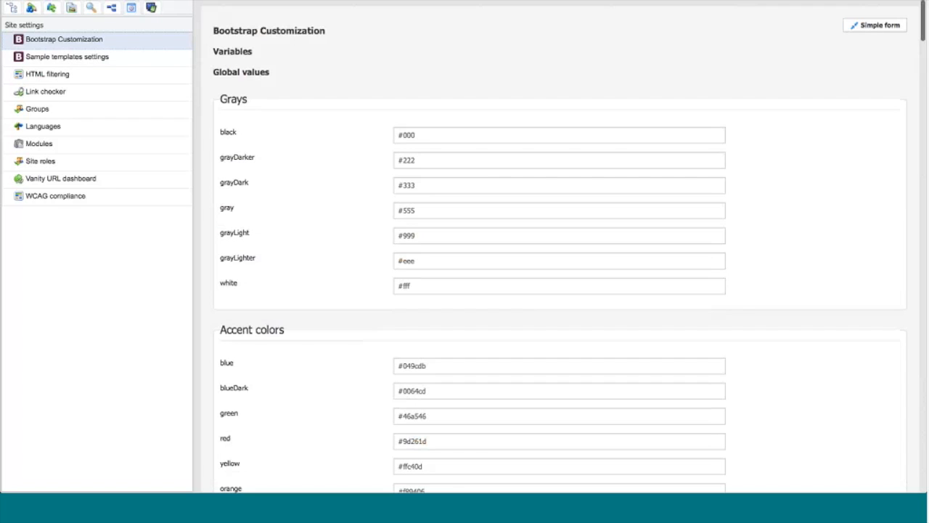
scroll(607, 344, "down", 5)
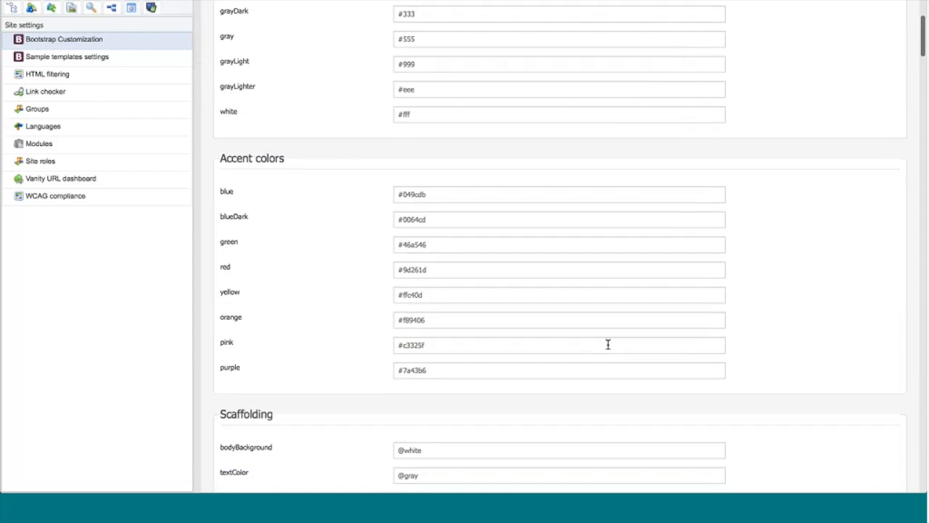
scroll(607, 344, "down", 5)
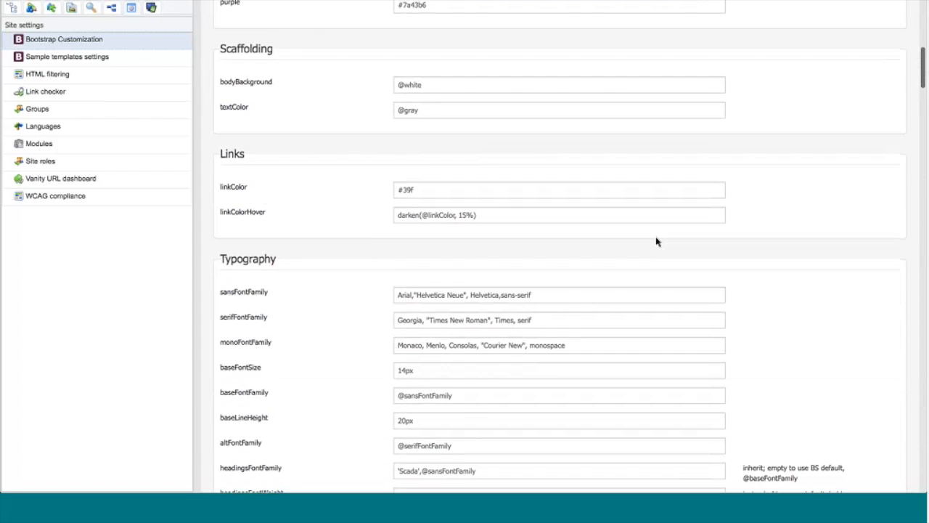
scroll(656, 240, "up", 10)
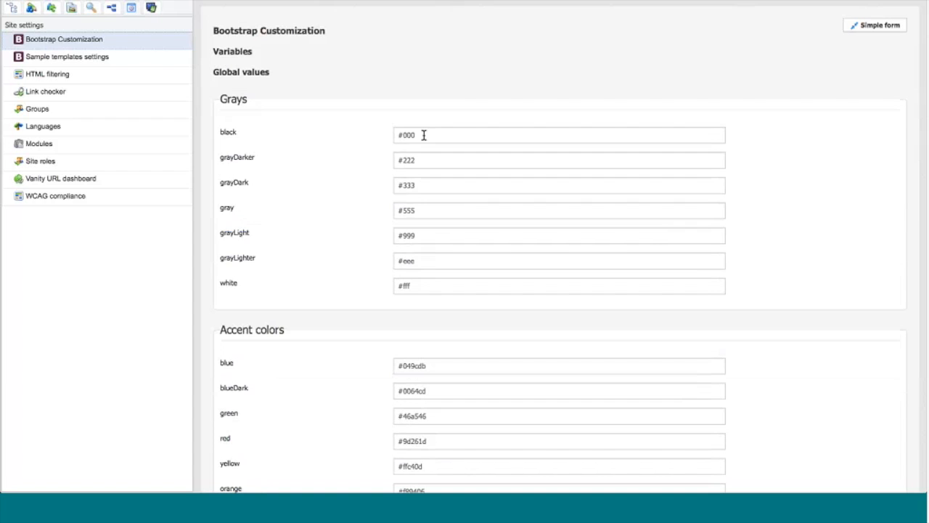
left_click(867, 29)
Step: Replace the site logo in the sample templates settings with XYZ_Logo_Generic.jpg from the Downloads folder
left_click(86, 62)
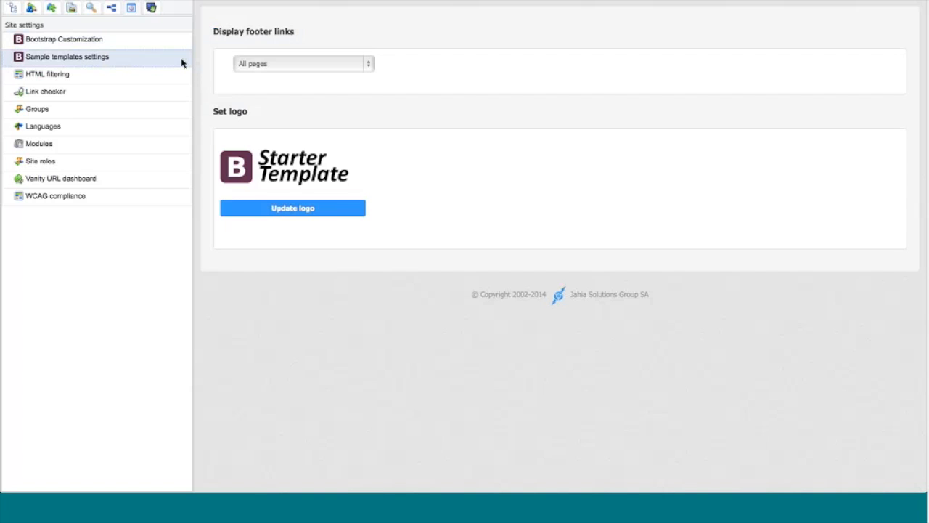
left_click(294, 211)
left_click(309, 85)
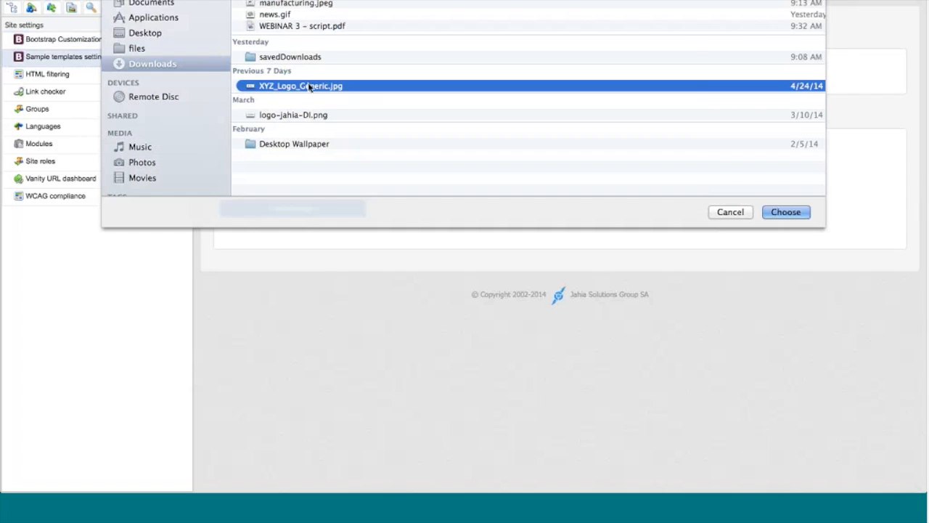
left_click(779, 212)
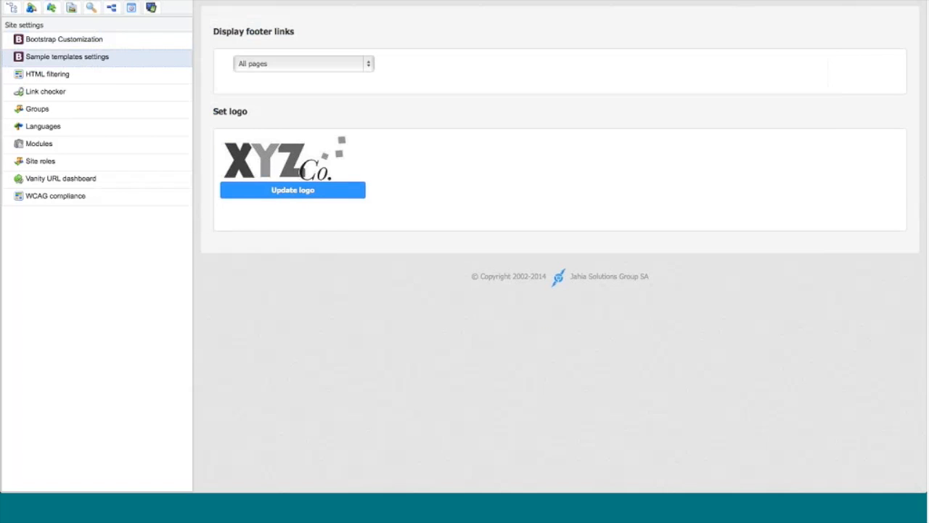
Step: Create a new page titled News Page under the Home page, using the 2 columns template
left_click(12, 9)
left_click(30, 54)
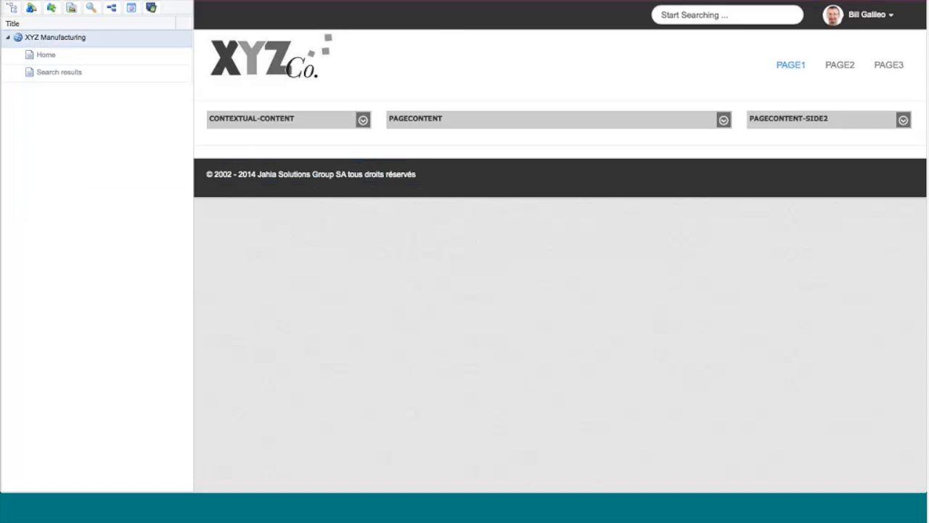
left_click(50, 62)
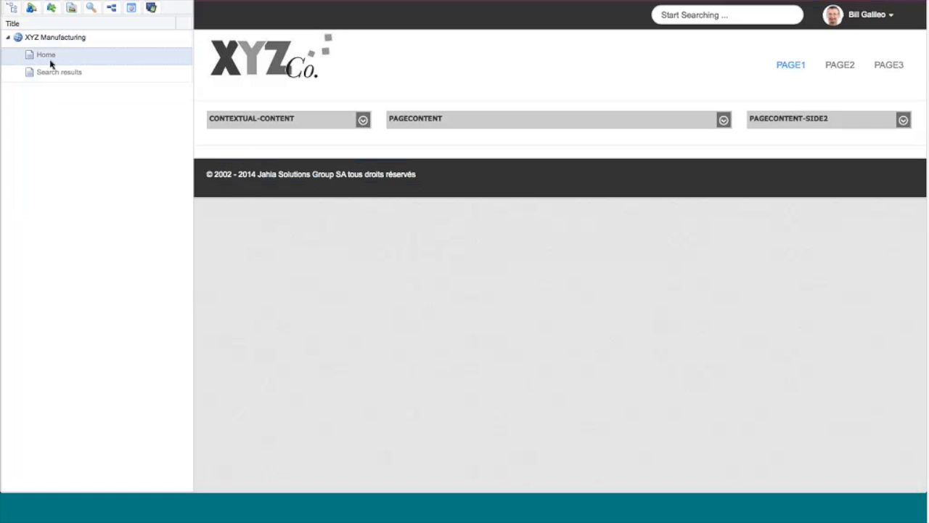
right_click(51, 64)
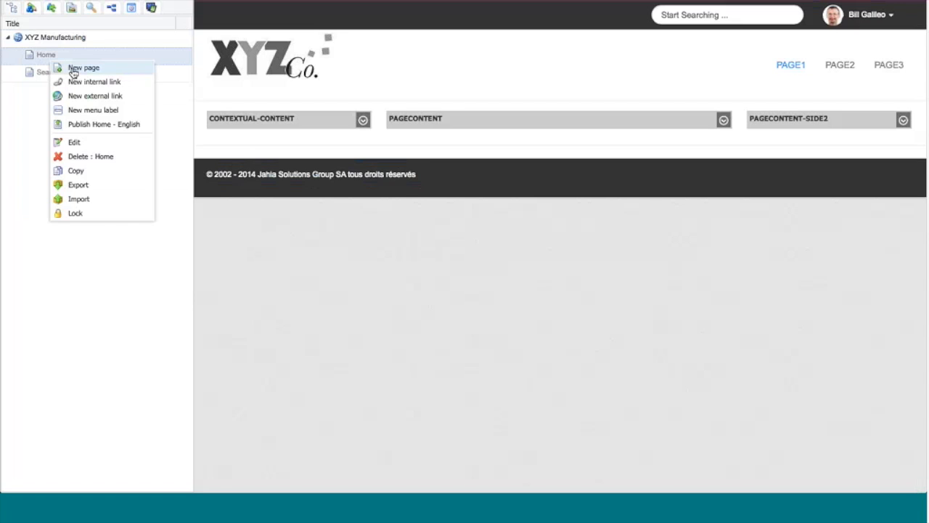
left_click(74, 70)
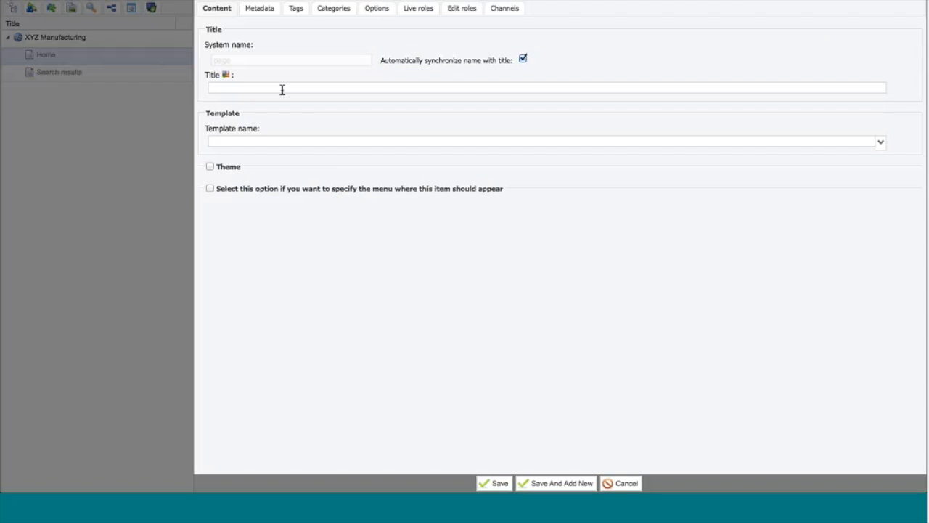
type("News Page")
left_click(881, 143)
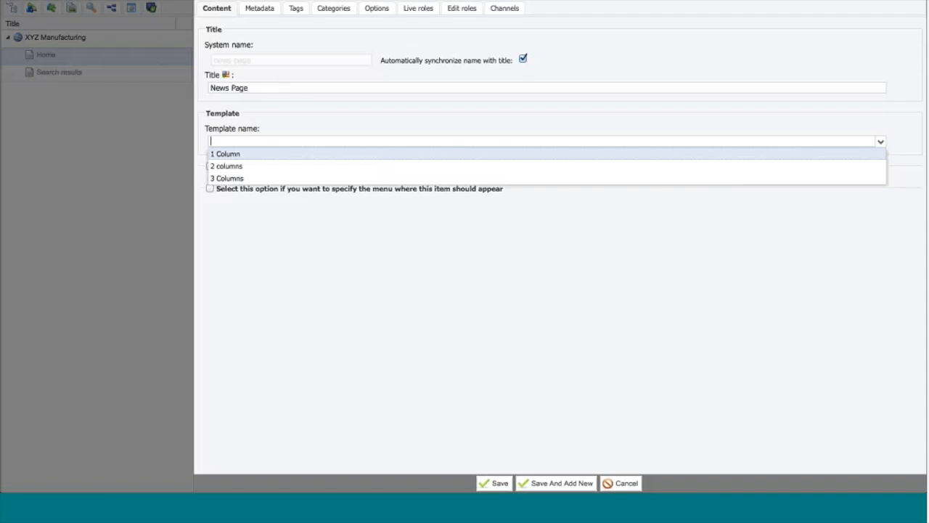
left_click(735, 169)
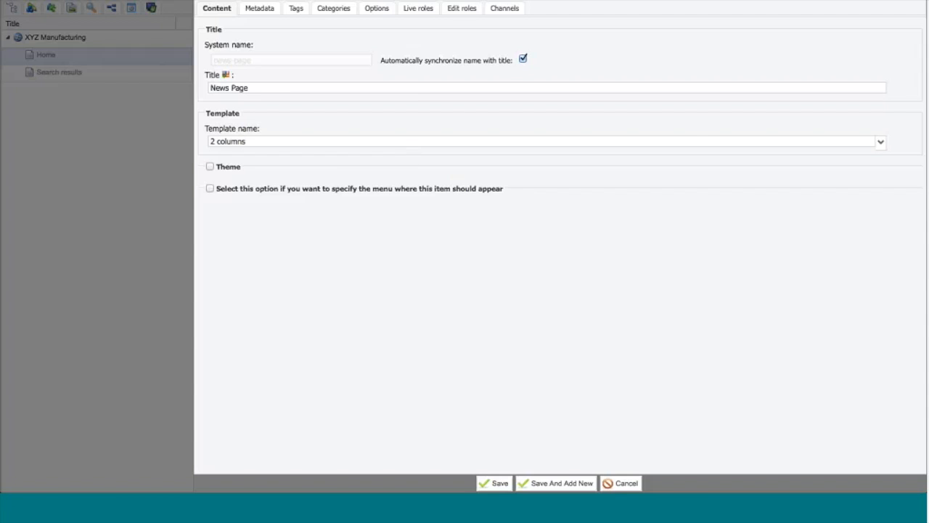
left_click(494, 482)
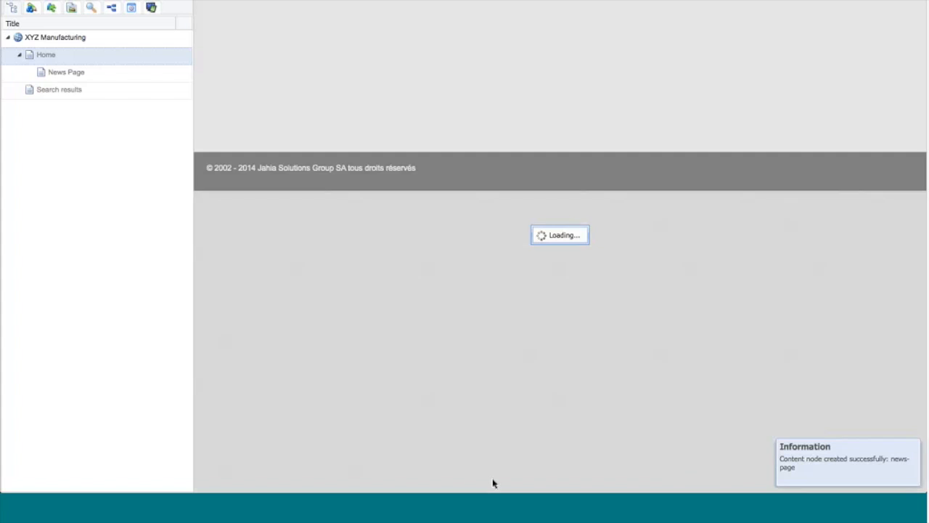
Step: Start adding an Image (from the Document Manager) to the contextual-content area of the News Page
left_click(68, 72)
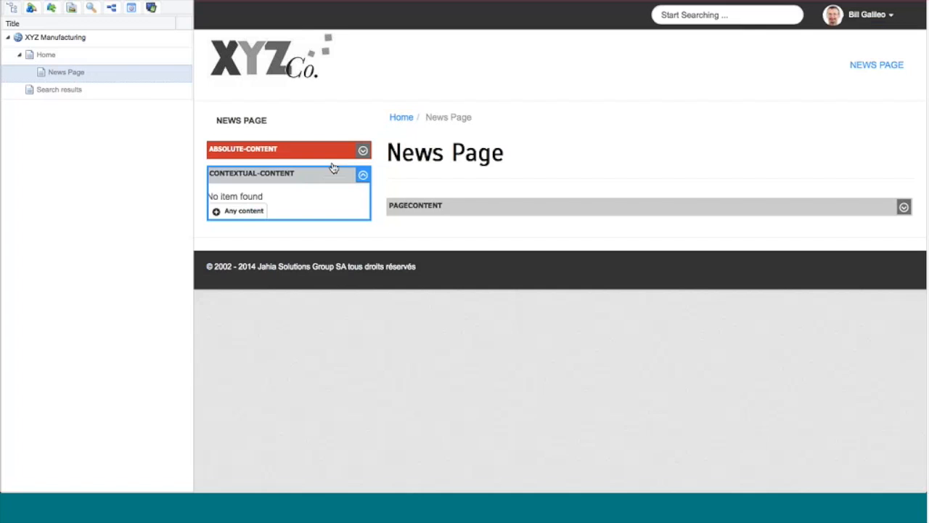
left_click(246, 212)
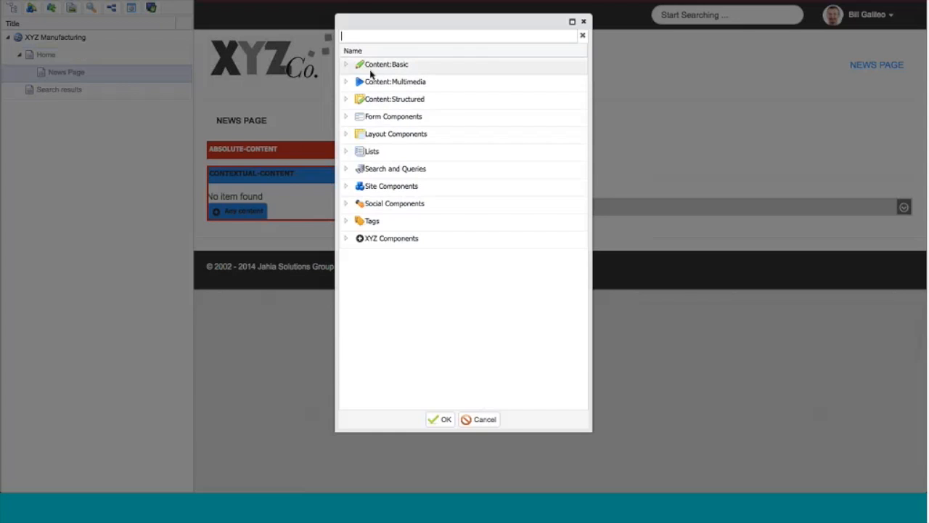
type("image")
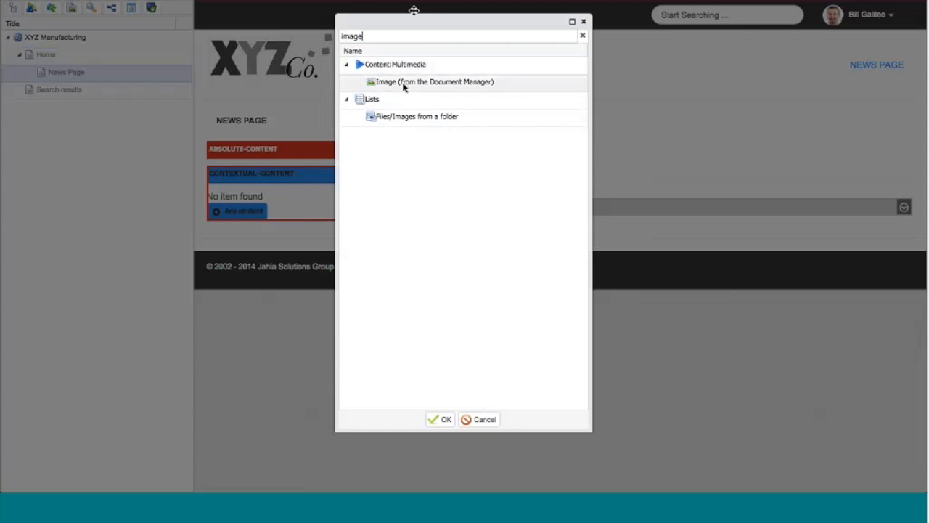
double_click(404, 84)
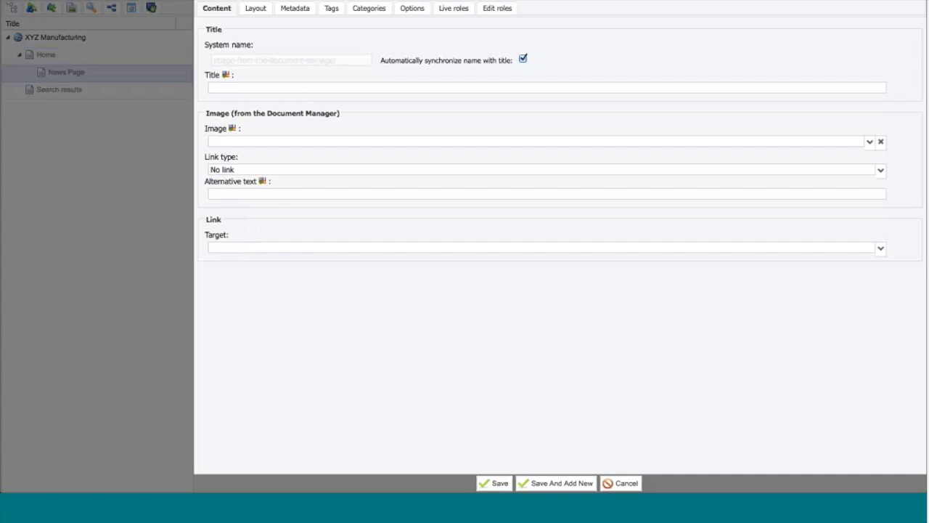
Step: Upload manufacturing.jpeg from Downloads to the site's files folder, choose it as the image and save the content
left_click(870, 143)
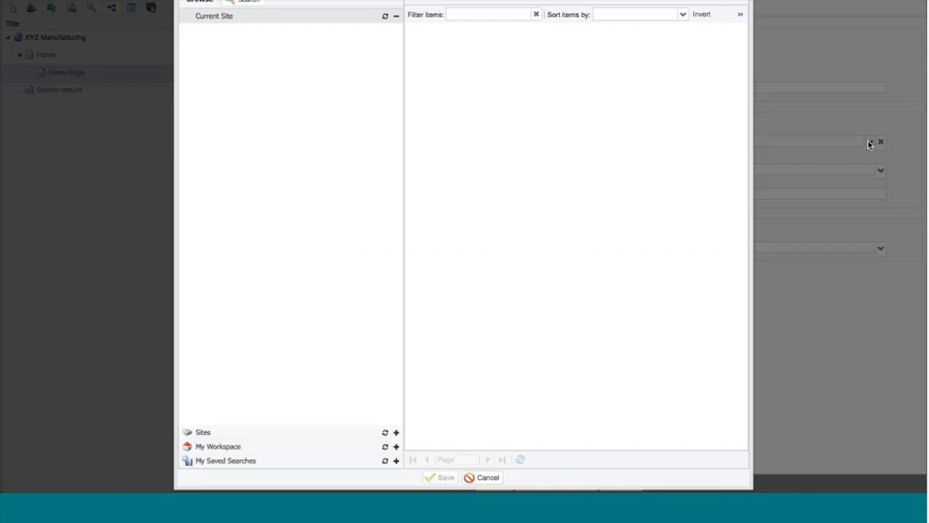
right_click(272, 37)
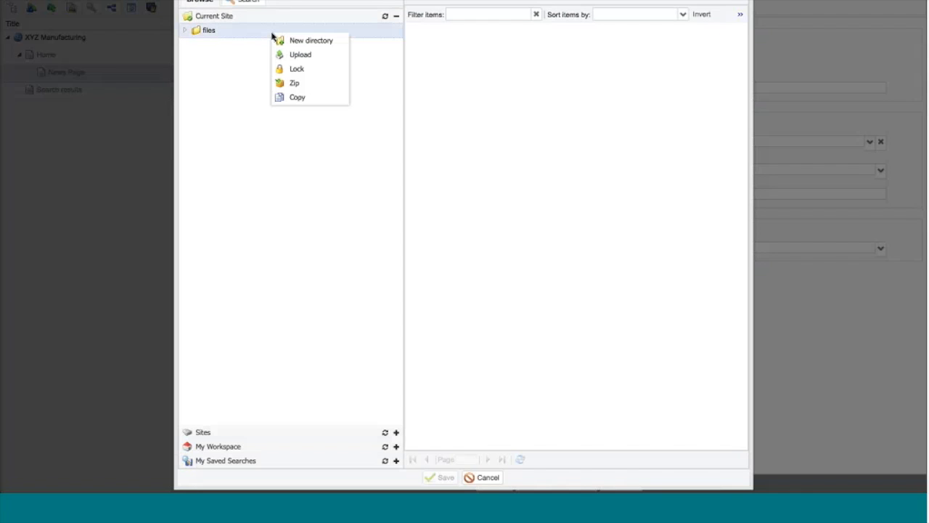
left_click(290, 57)
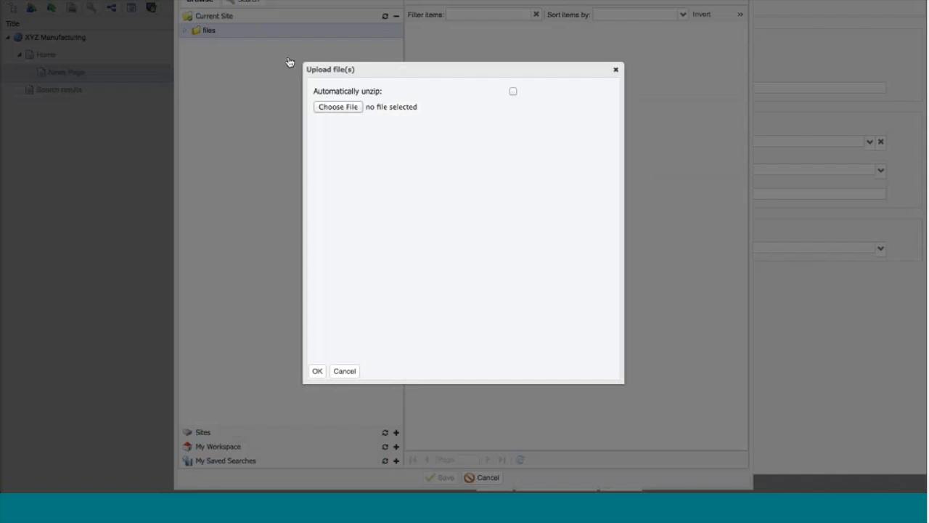
left_click(336, 107)
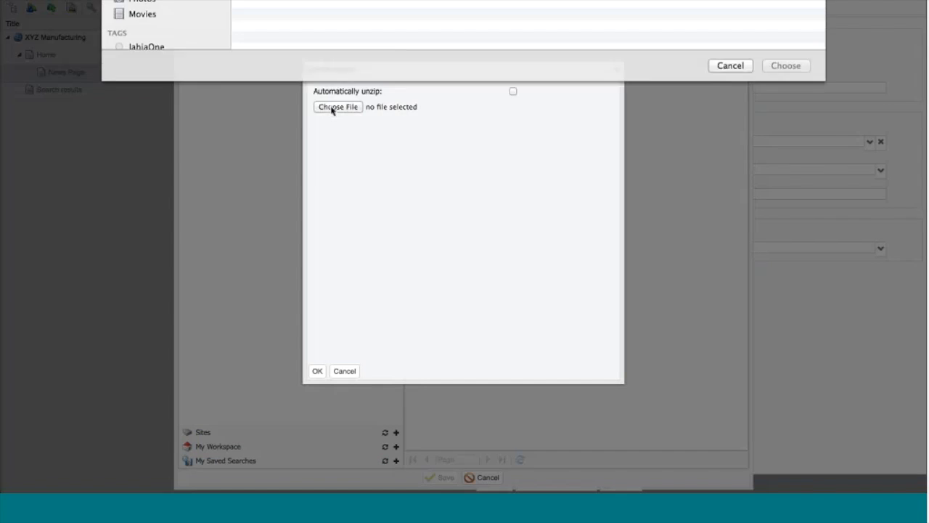
double_click(298, 4)
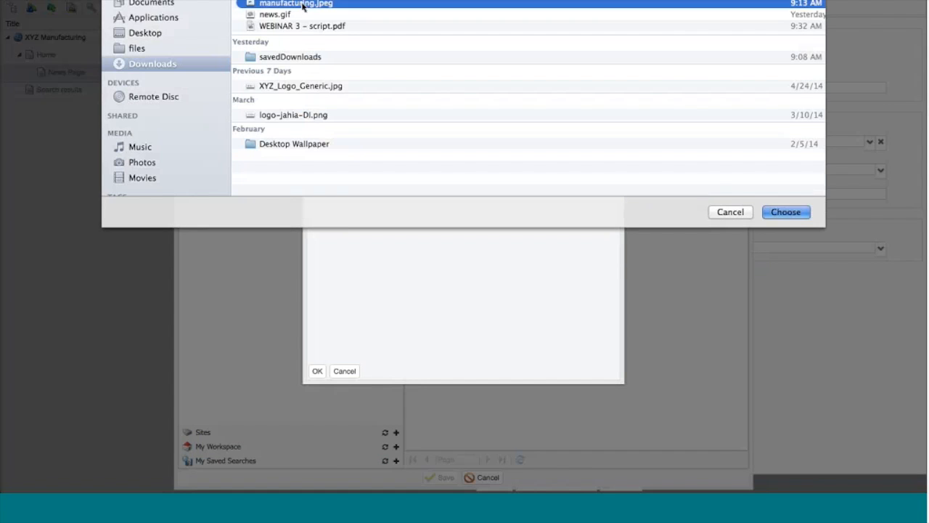
left_click(317, 371)
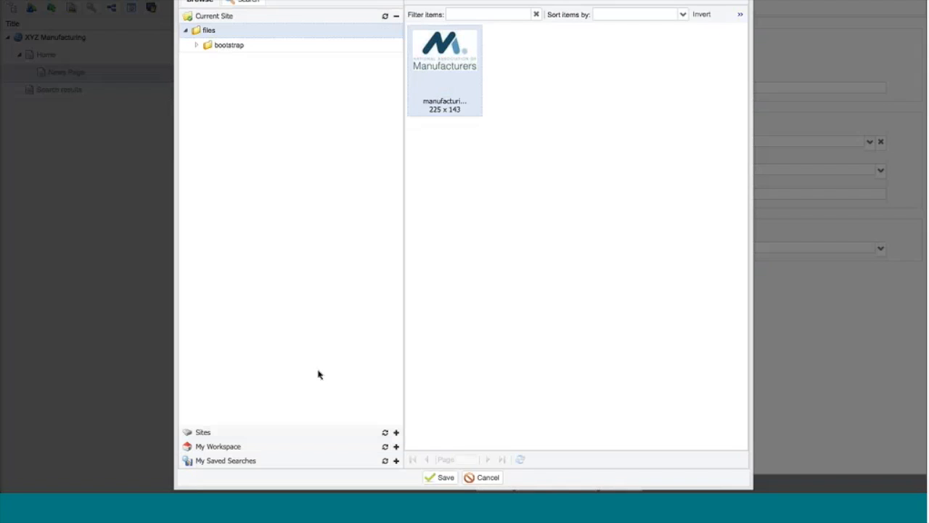
left_click(429, 480)
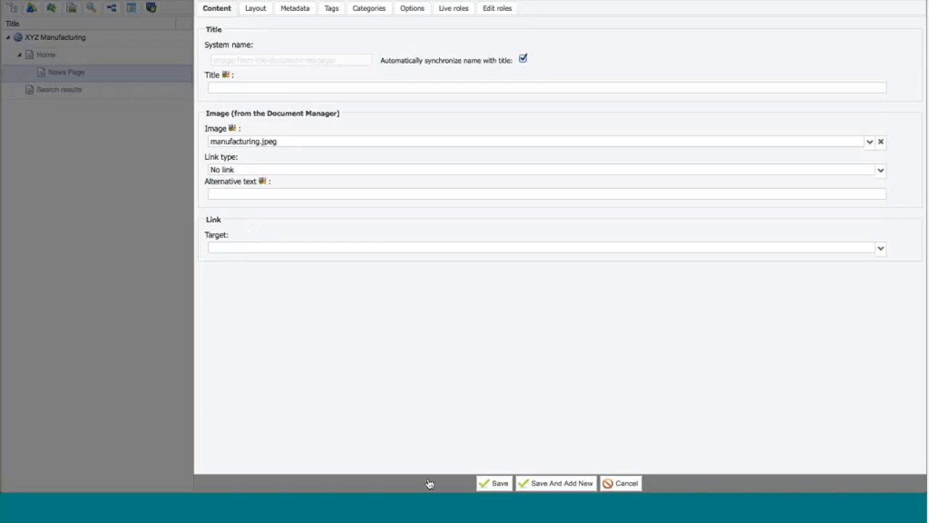
left_click(494, 483)
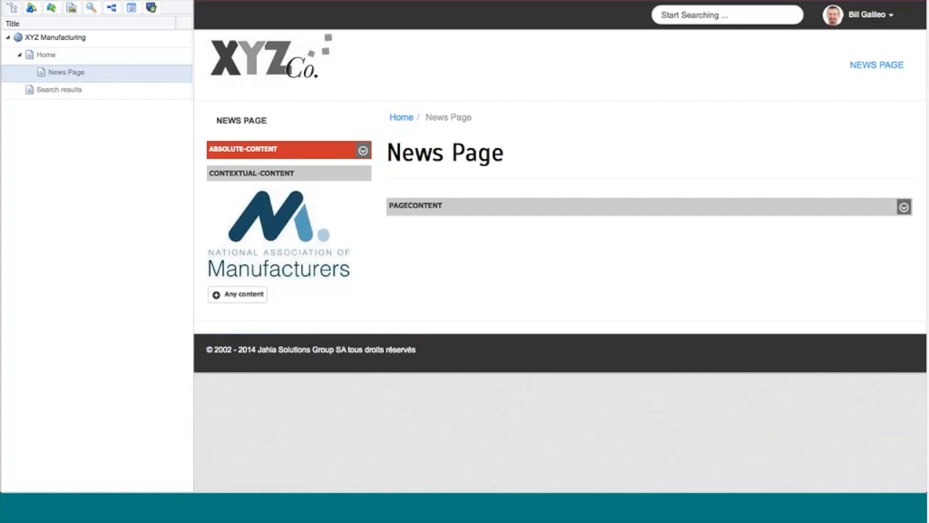
Step: Add an xyzNews component from the XYZ Components to the page's pagecontent area
left_click(903, 208)
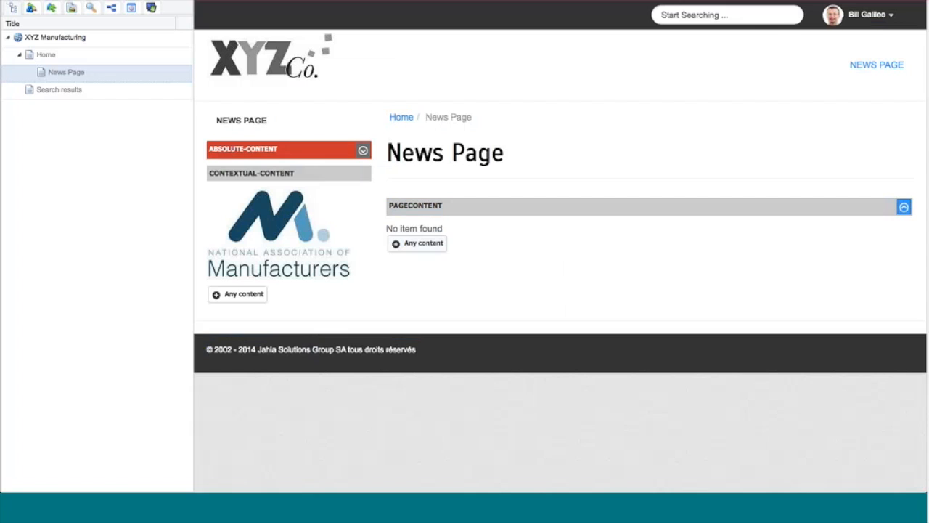
left_click(29, 8)
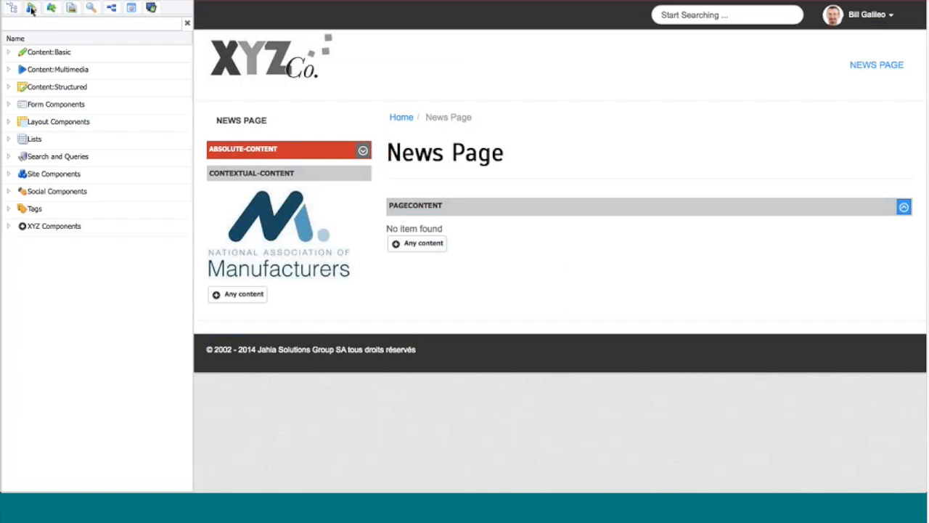
left_click(10, 226)
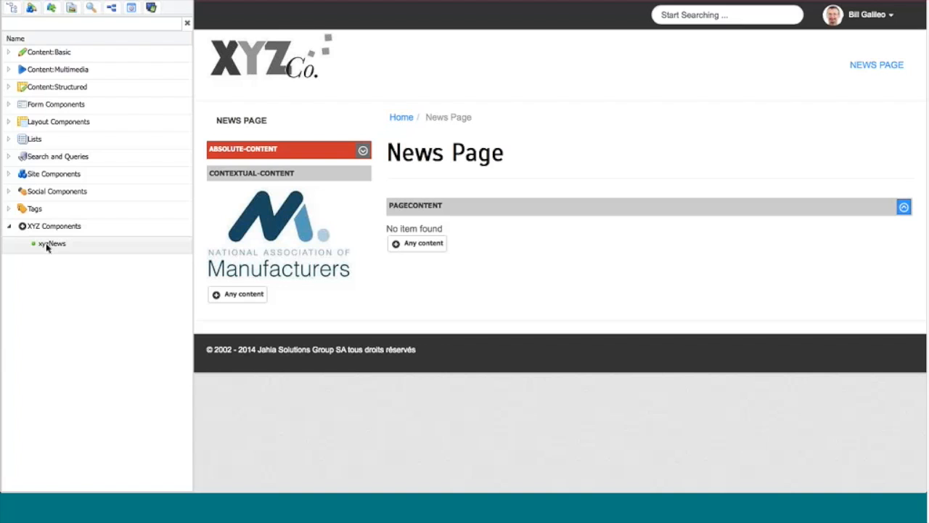
left_click_drag(46, 247, 407, 247)
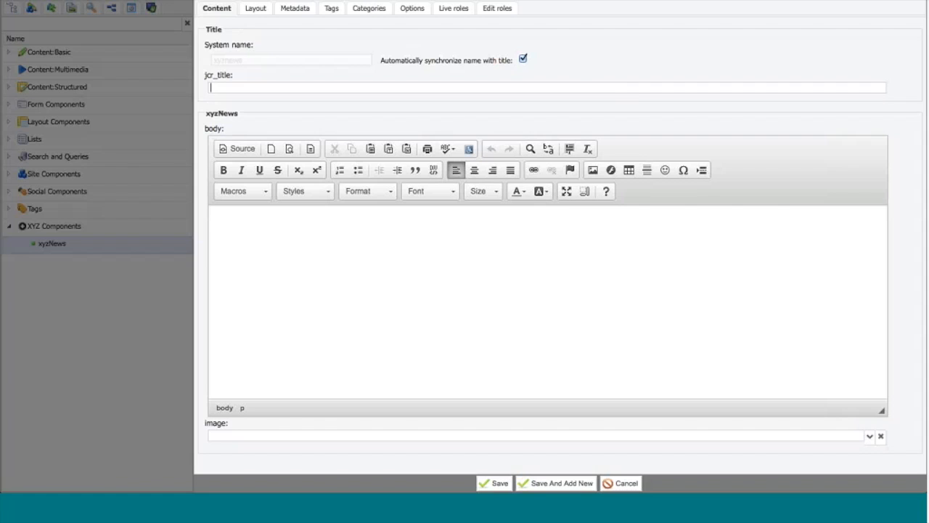
Step: Set the jcr_title of the new xyzNews content to "XYZ Manufacturing now on Jahia 7!"
left_click(258, 87)
type("Xy")
key("BackSpace")
type("YZ Manufacturing ")
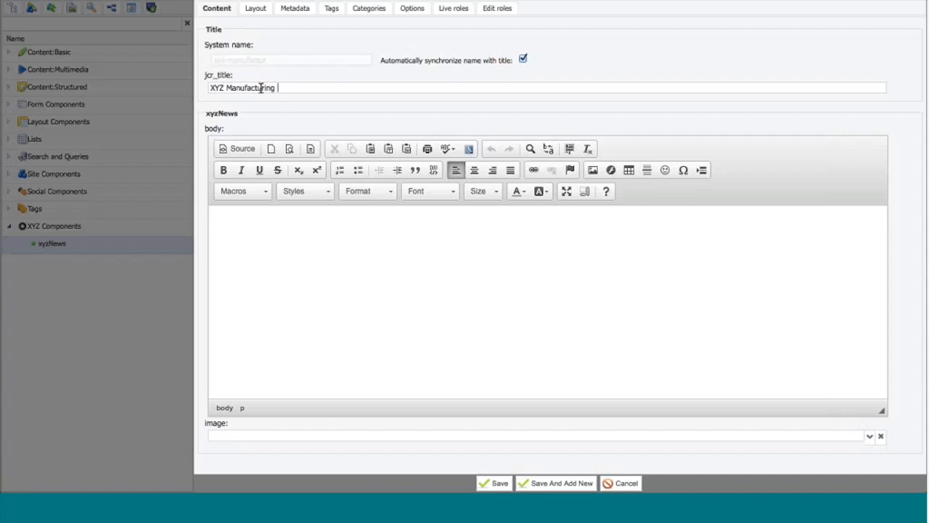
type("now on Jahia 7!")
Step: Paste the "Nunc massa nulla" placeholder paragraph from the clipboard history into the news body
left_click(272, 214)
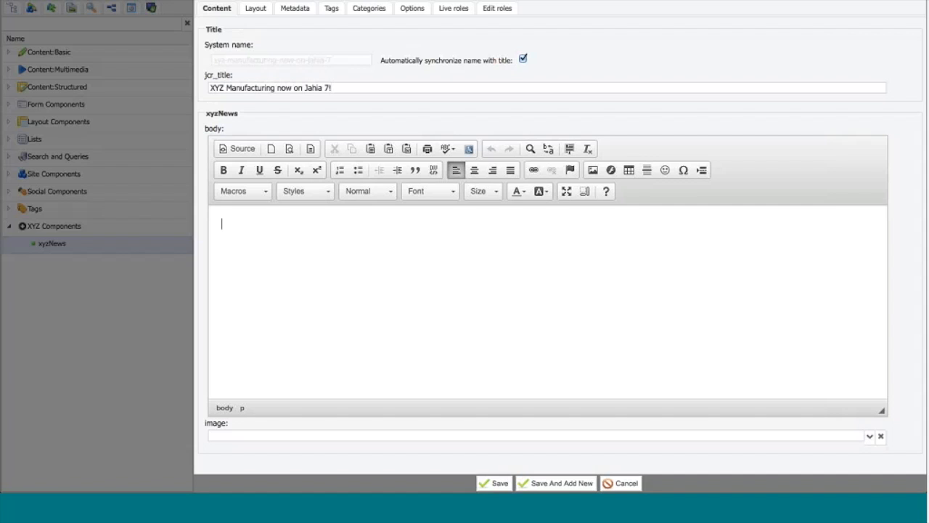
left_click(595, 0)
mouse_move(633, 0)
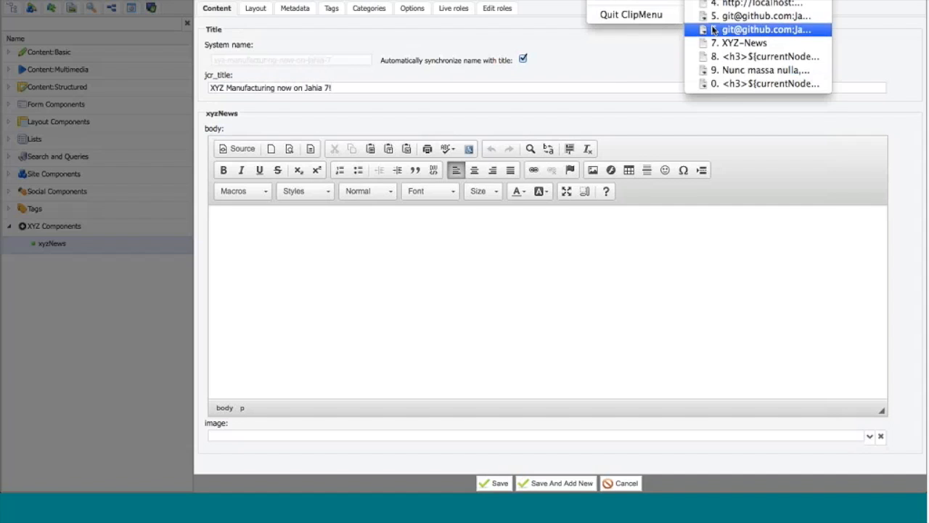
left_click(733, 69)
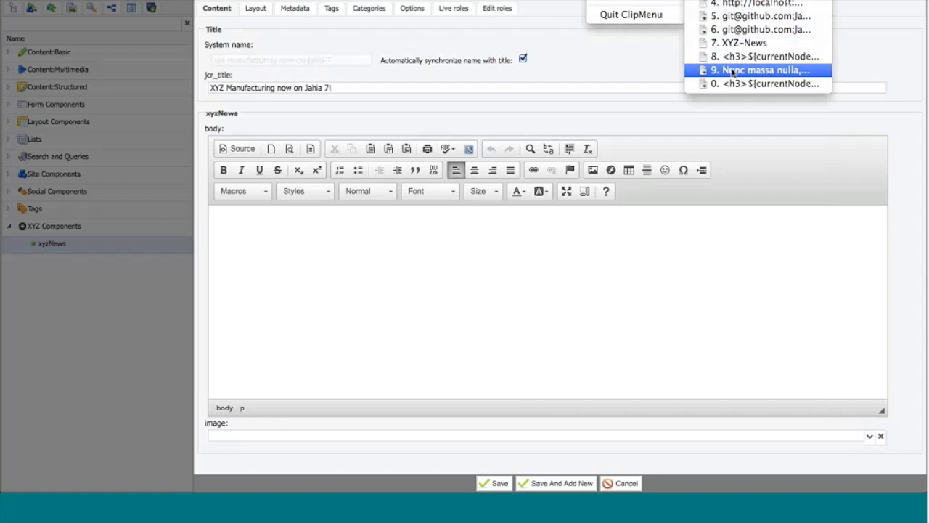
key("Return")
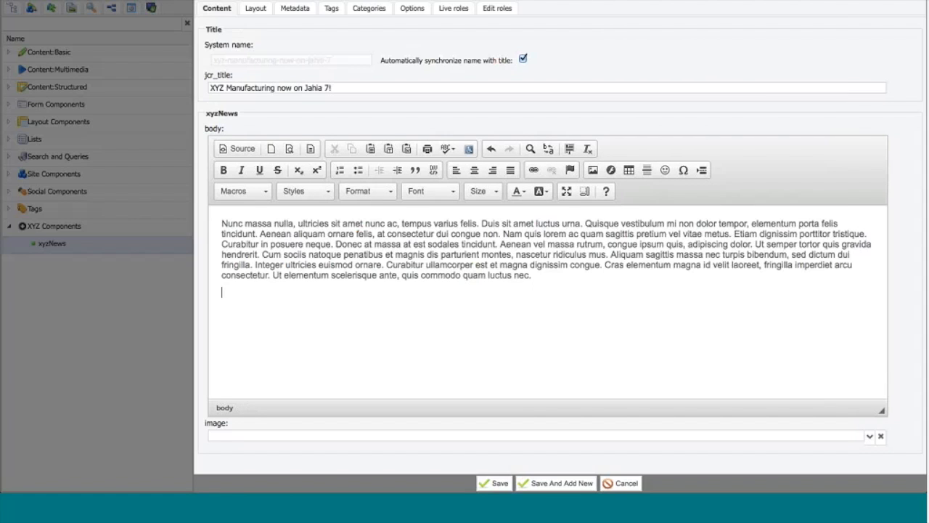
Step: Upload logo-jahia-DI.png to the site's files folder, choose it as the news image and save the content
left_click(833, 434)
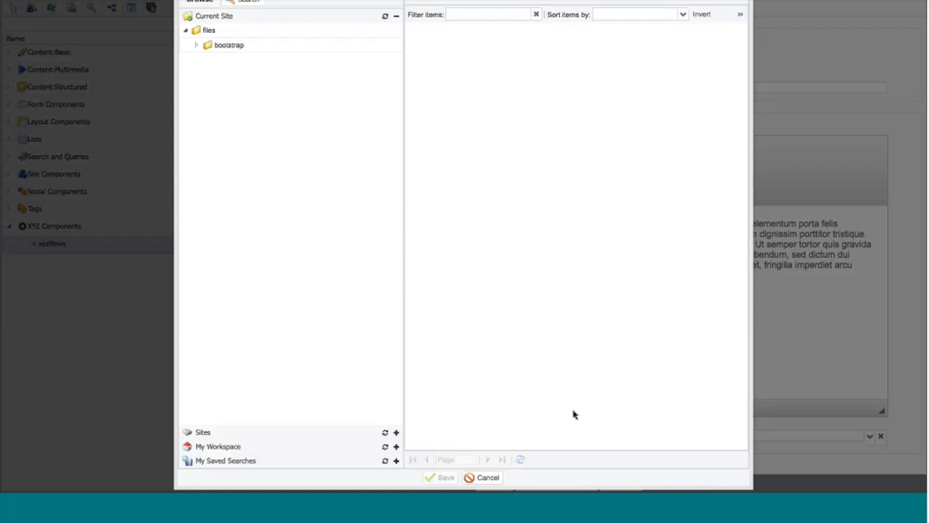
right_click(249, 34)
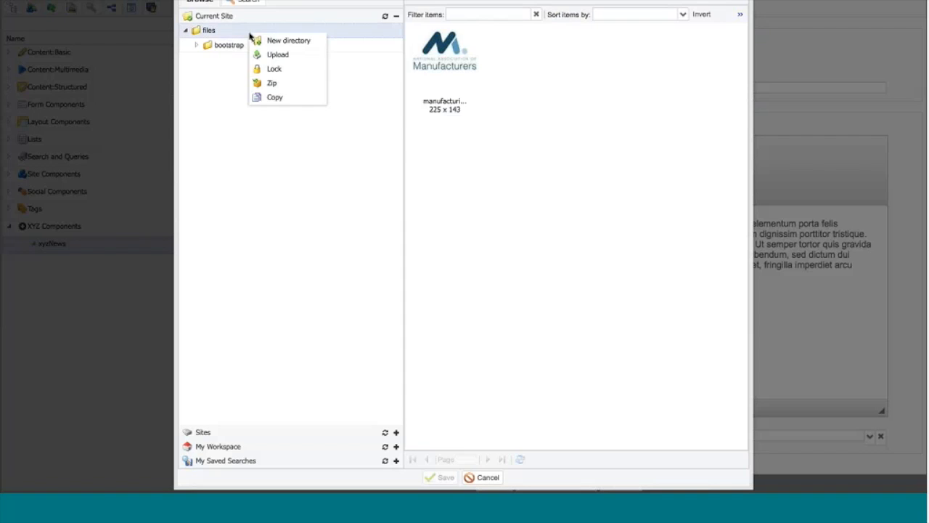
left_click(277, 55)
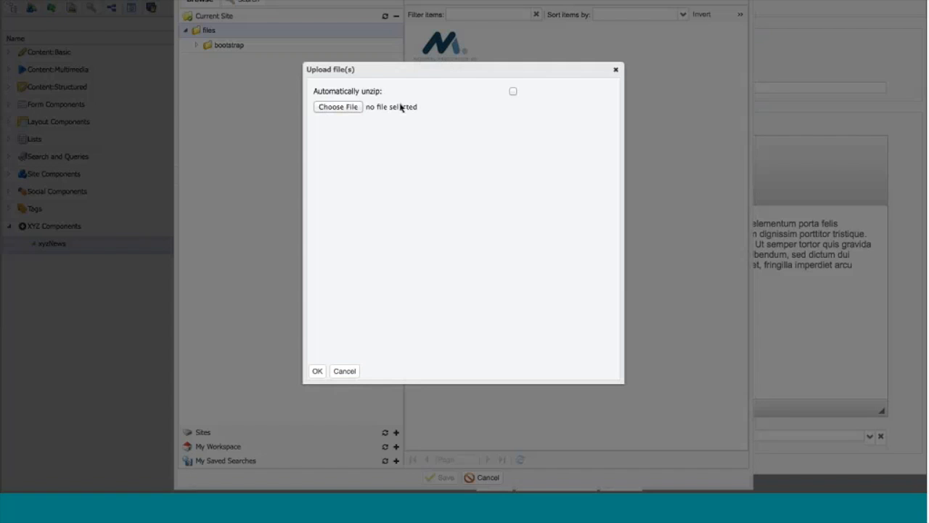
left_click(326, 108)
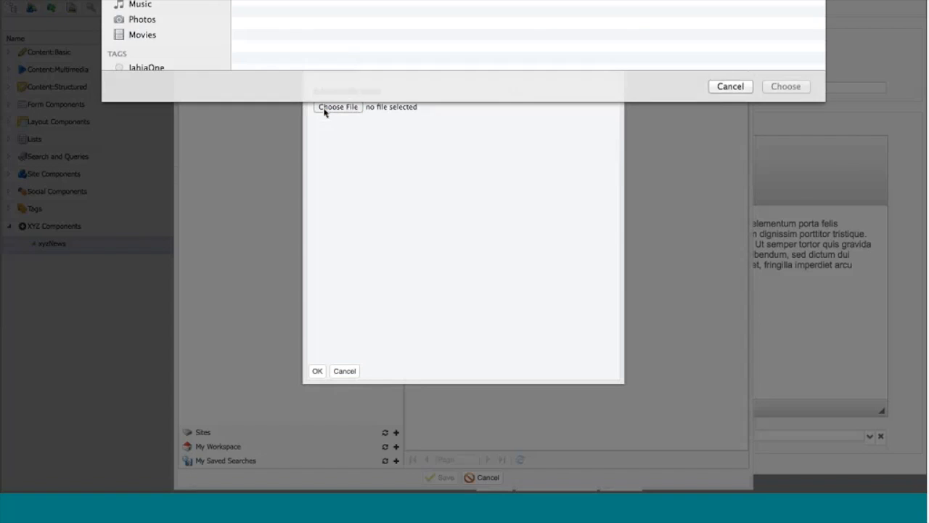
left_click(268, 114)
double_click(269, 114)
left_click(317, 371)
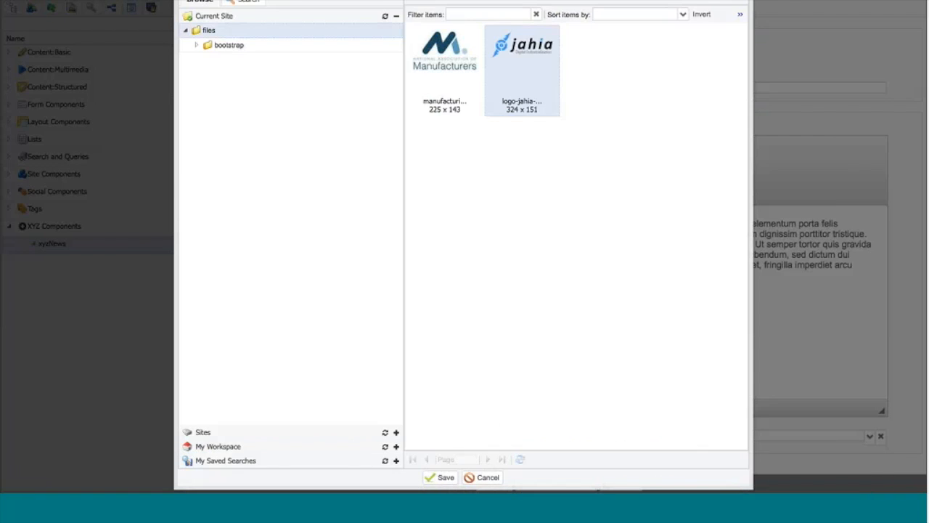
left_click(445, 478)
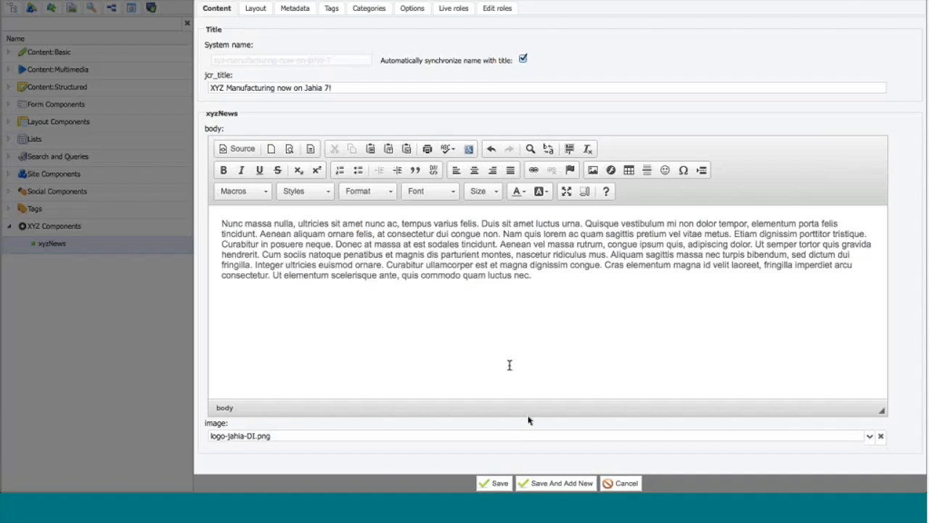
left_click(494, 483)
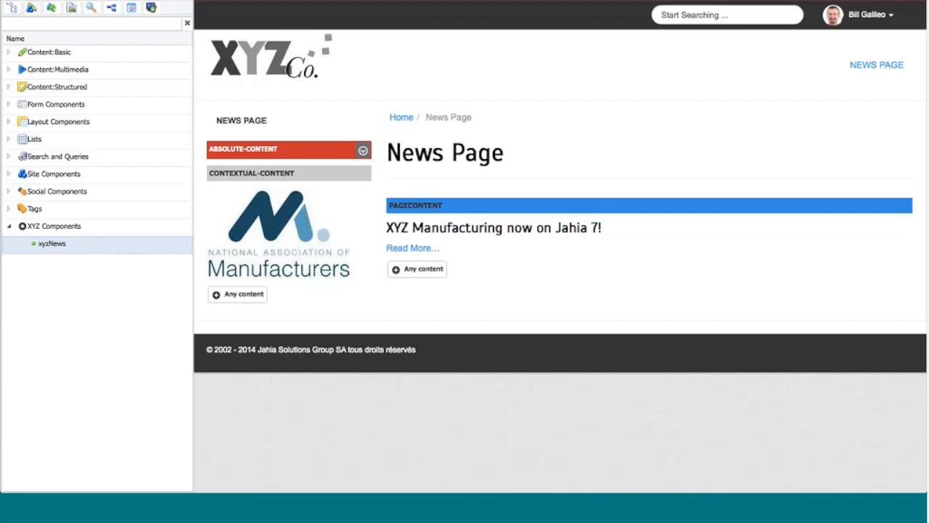
Step: Preview the News Page and follow the news entry's Read More link to view its detail
left_click(24, 0)
mouse_move(35, 1)
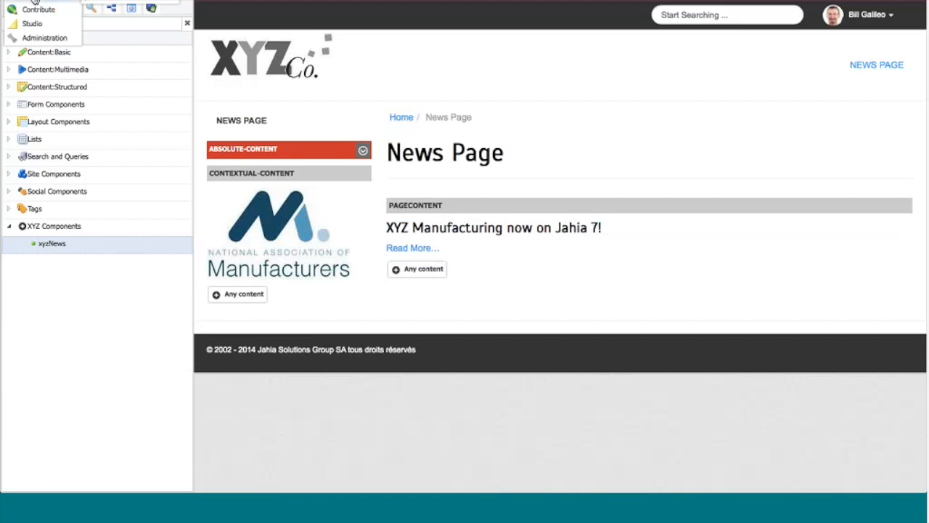
left_click(102, 2)
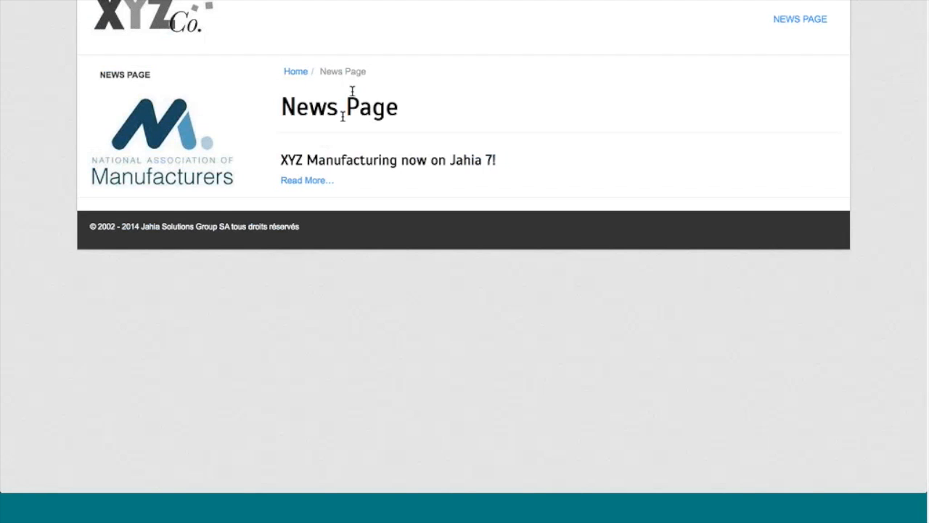
left_click(293, 182)
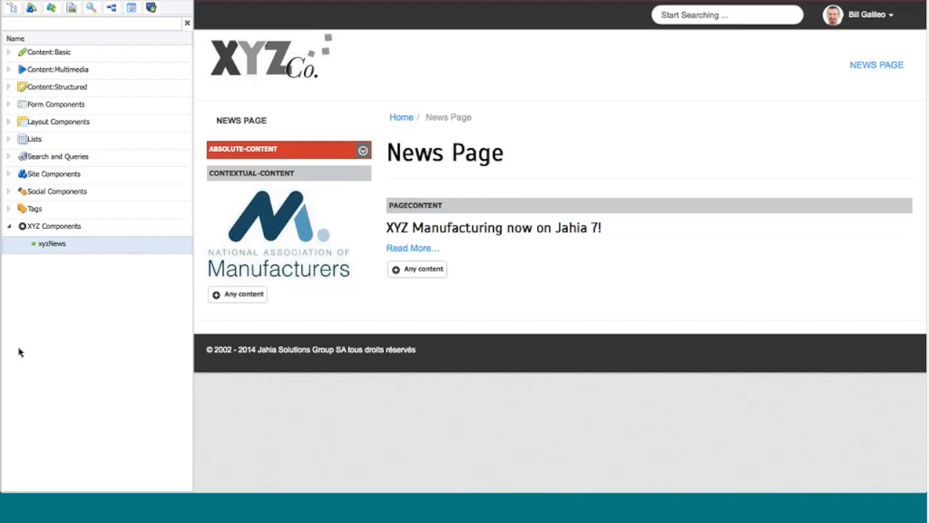
Step: Switch to the Studio and view the XYZ Components and xyzNews definitions in the XYZ News module's definitions.cnd
left_click(11, 7)
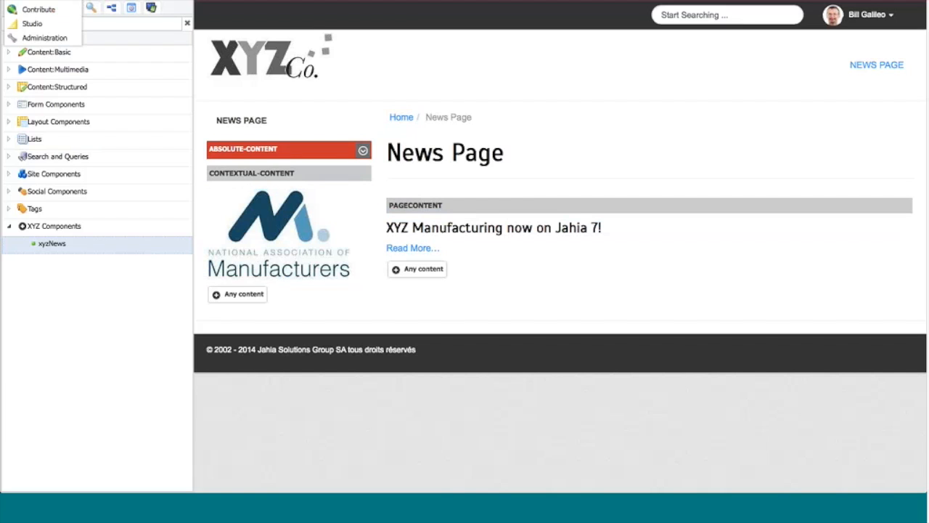
left_click(32, 25)
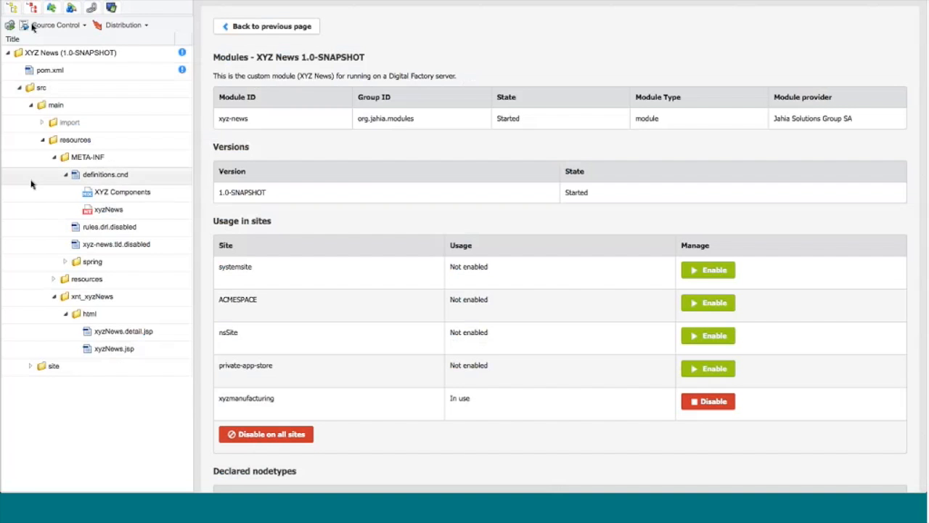
left_click(89, 193)
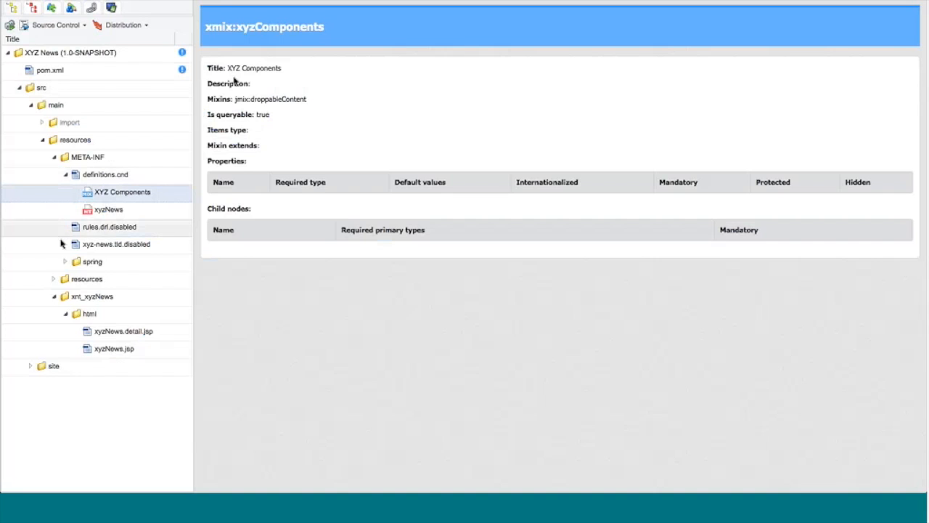
left_click(106, 211)
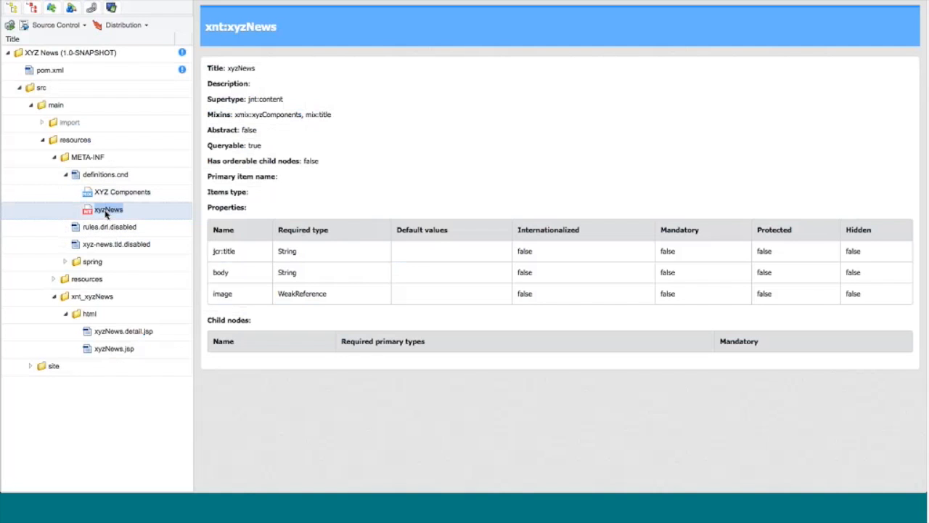
Step: Edit the xyzNews node type and set its title to "XYZ News Entry"
right_click(106, 212)
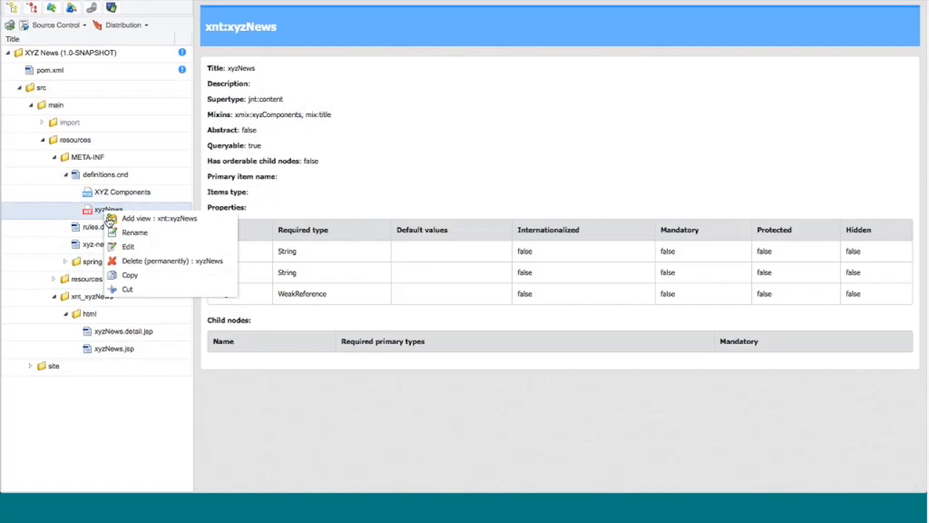
left_click(120, 246)
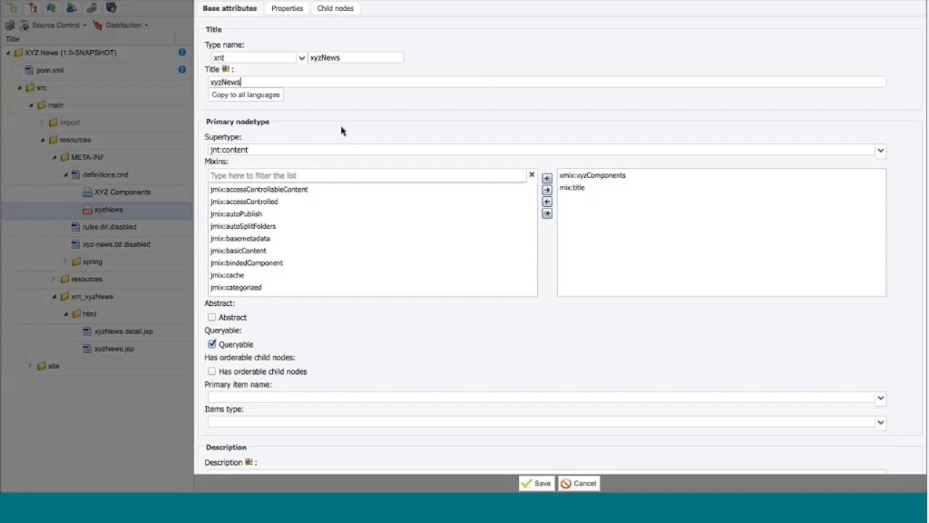
double_click(235, 80)
type("dx")
key("BackSpace")
key("BackSpace")
type("XYZ News Entry")
Step: Make the jcr:title property of xyzNews mandatory and set its title to "News Title"
left_click(285, 9)
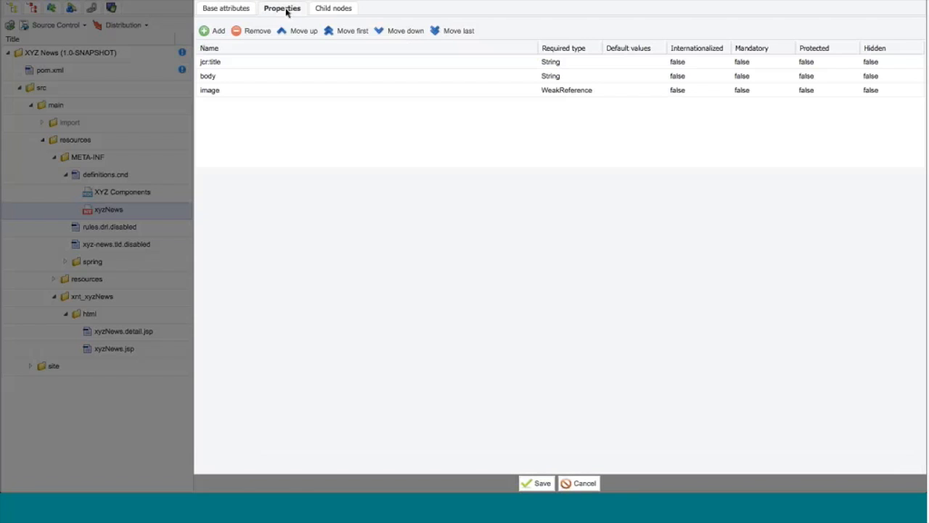
left_click(209, 63)
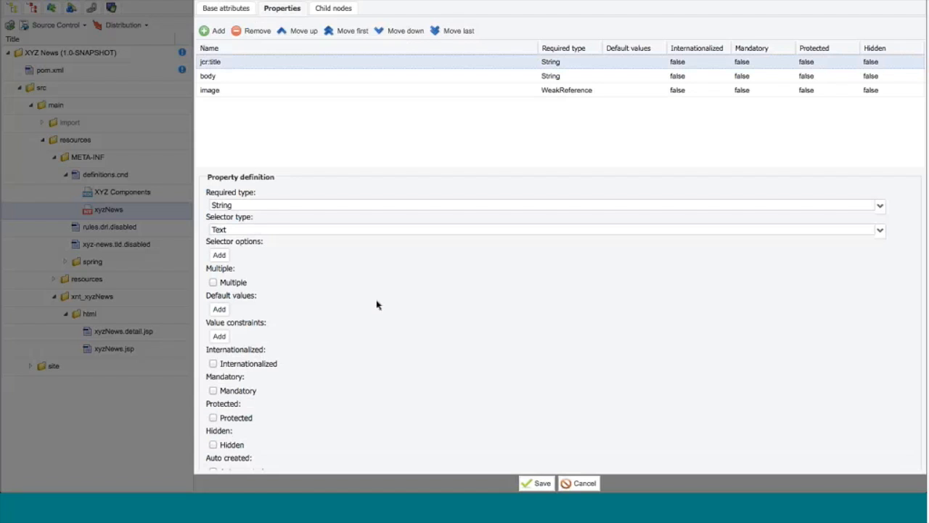
left_click(214, 391)
scroll(350, 321, "down", 1)
scroll(351, 321, "down", 10)
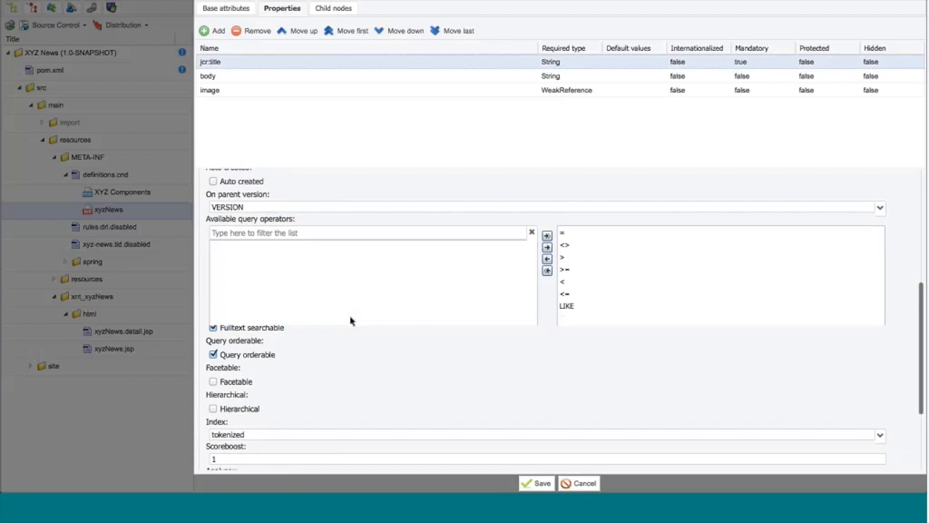
left_click_drag(237, 446, 178, 444)
type("N")
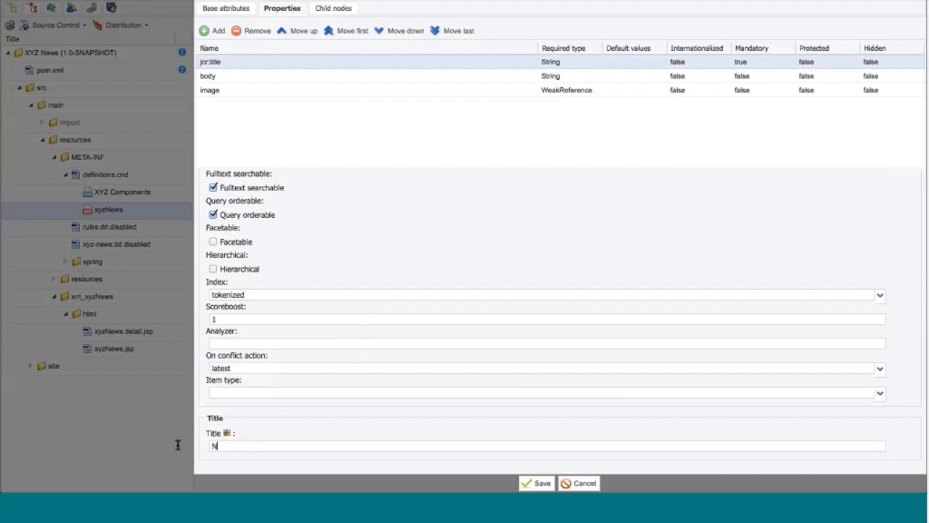
type("ews ")
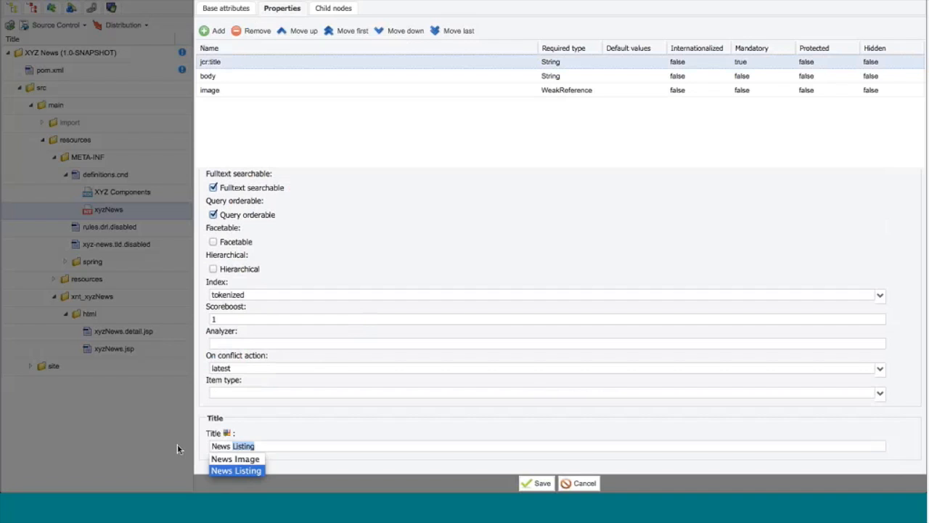
type("Title")
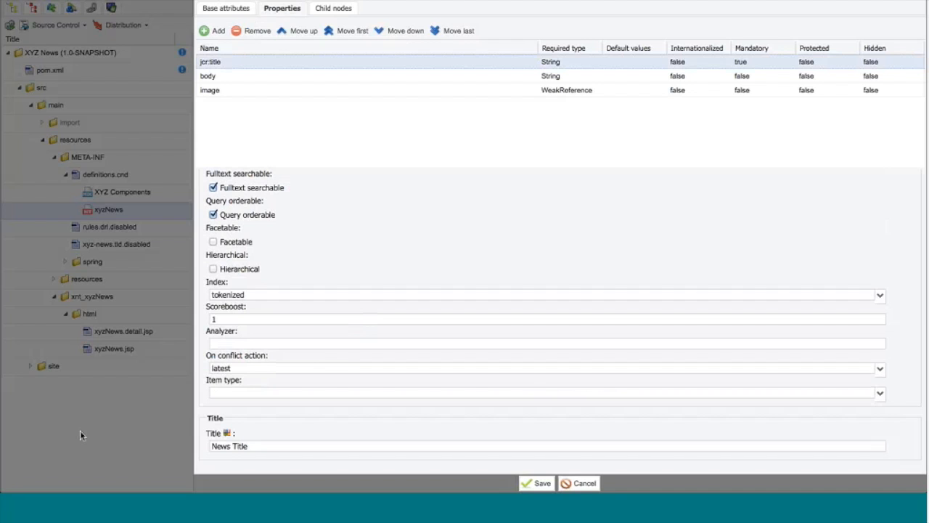
Step: Set the title of the body property of xyzNews to "News Body"
left_click(235, 76)
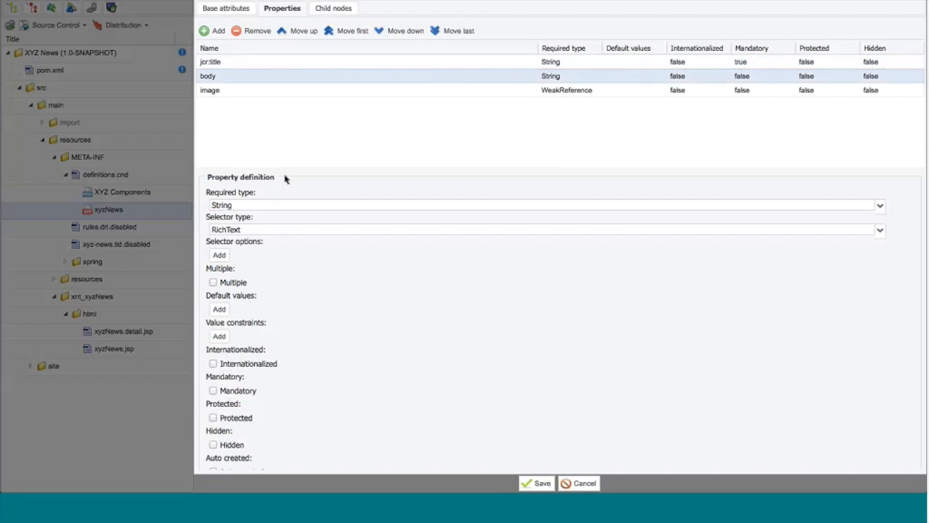
scroll(358, 315, "down", 5)
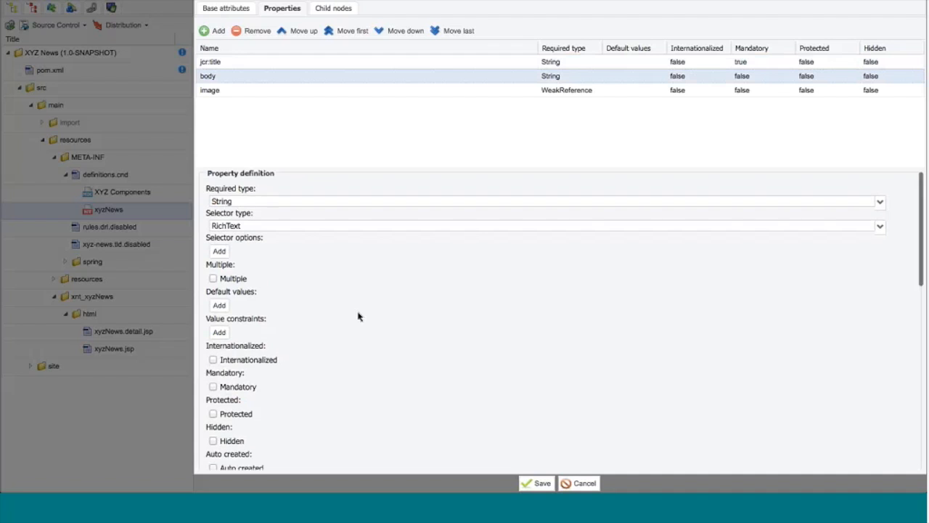
scroll(359, 315, "down", 10)
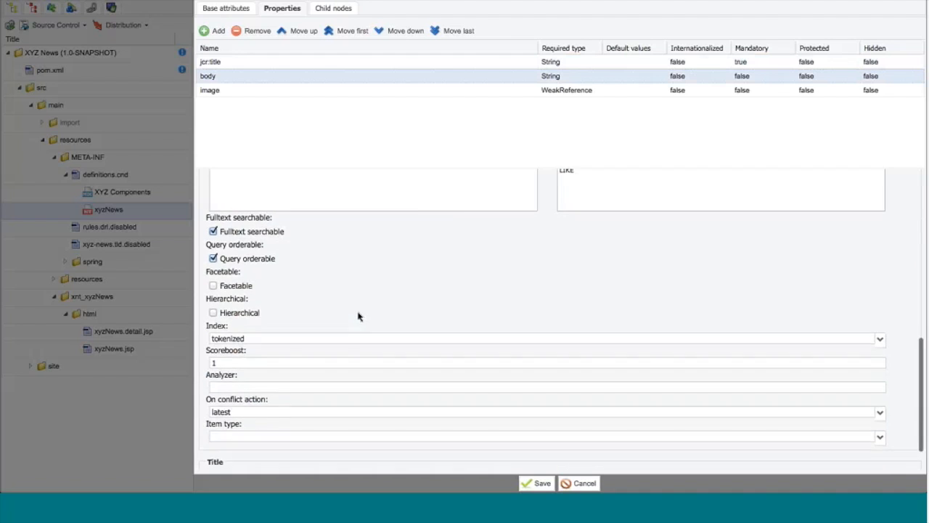
left_click_drag(240, 446, 169, 442)
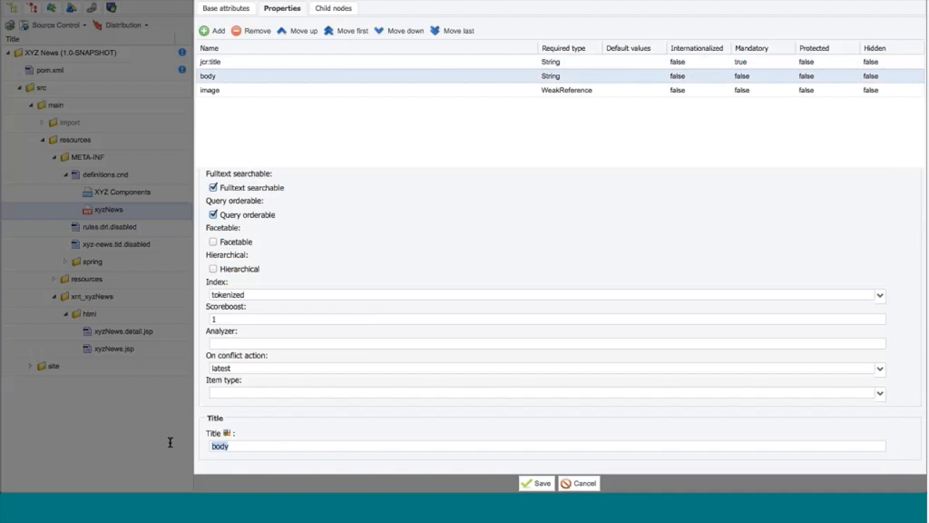
type("News Body")
Step: Make the image property of xyzNews mandatory, set its title to "News Photo", and save the definition
left_click(224, 92)
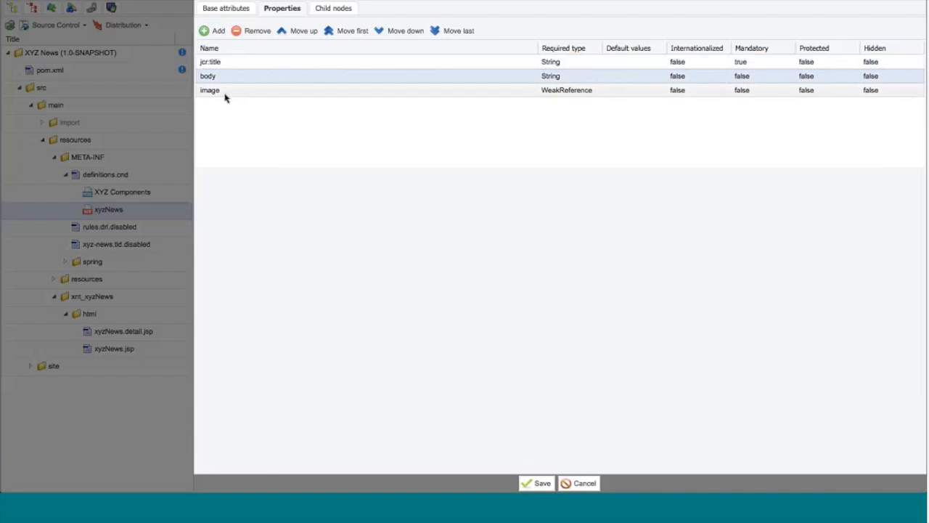
scroll(324, 305, "down", 1)
scroll(324, 304, "down", 1)
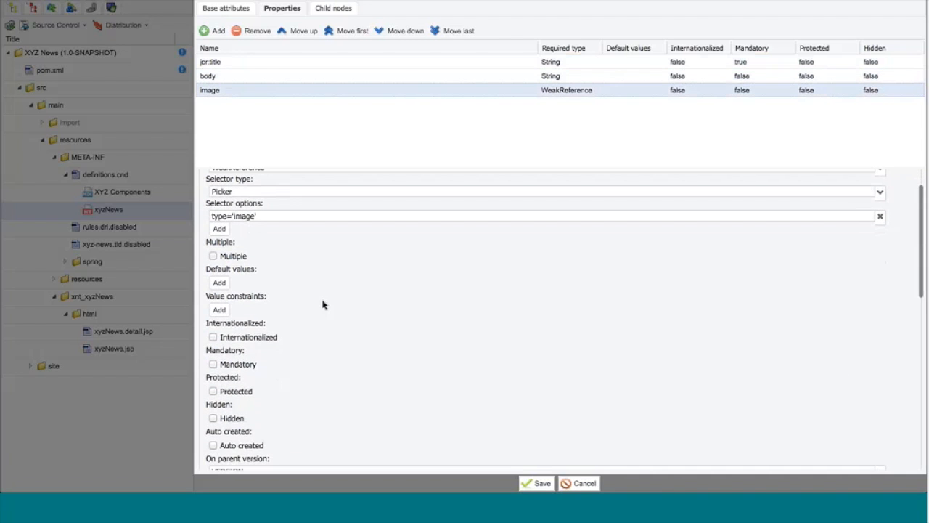
left_click(212, 363)
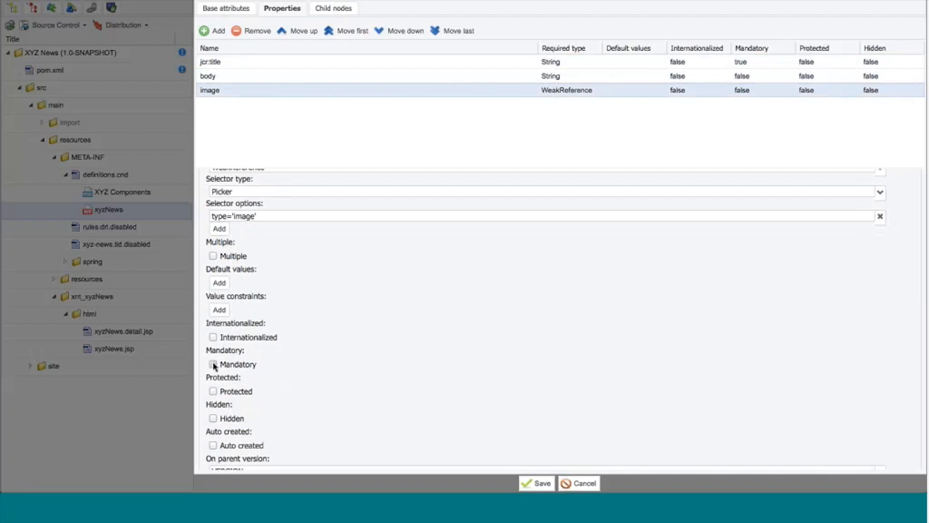
scroll(440, 328, "down", 5)
scroll(440, 327, "down", 5)
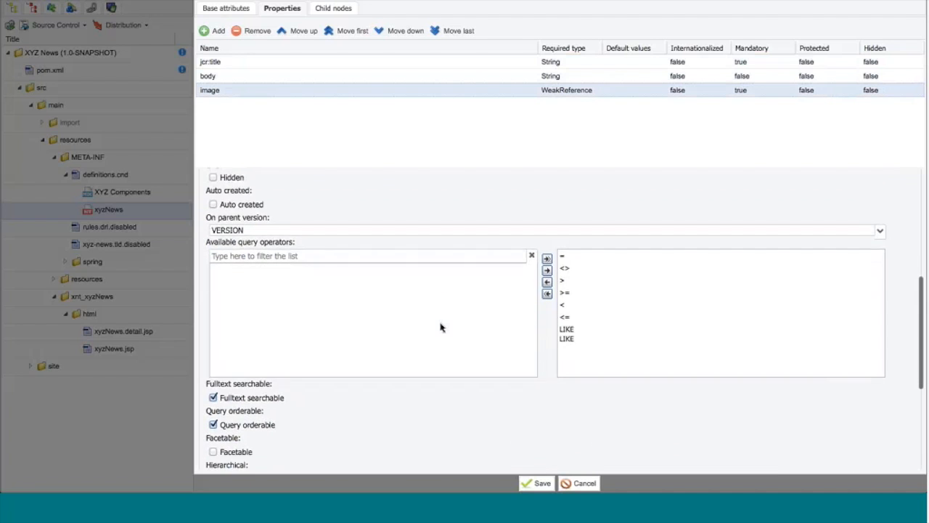
left_click_drag(242, 448, 188, 447)
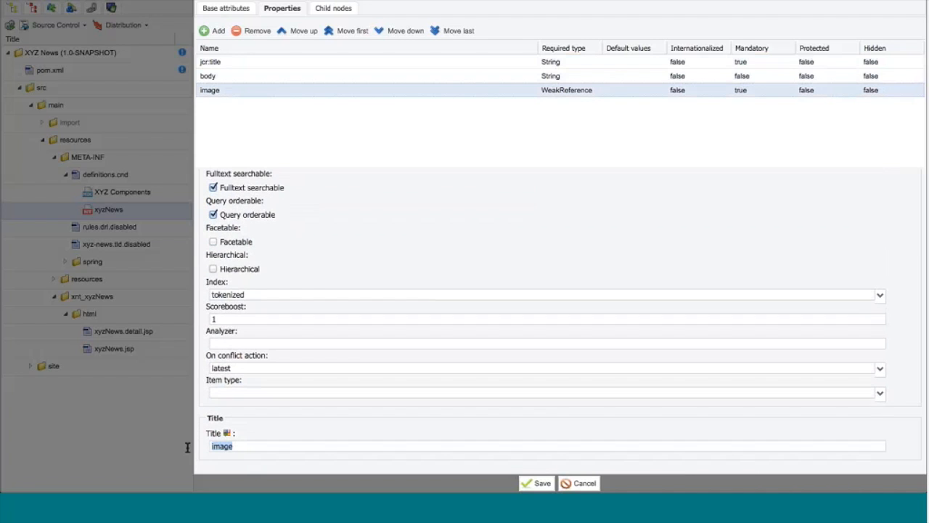
type("News Photo")
left_click(530, 483)
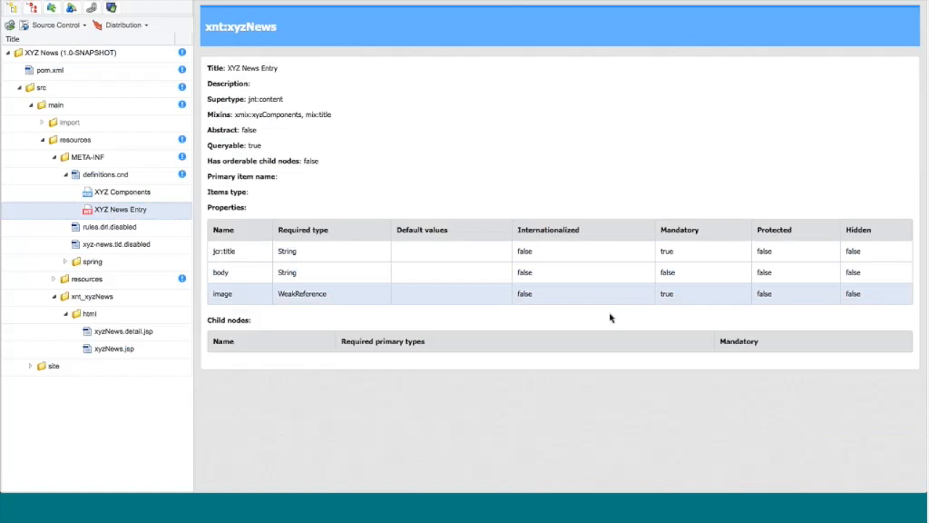
Step: Add blank lines above the body heading in xyzNews.detail.jsp and open the file in the full code editor
left_click(115, 336)
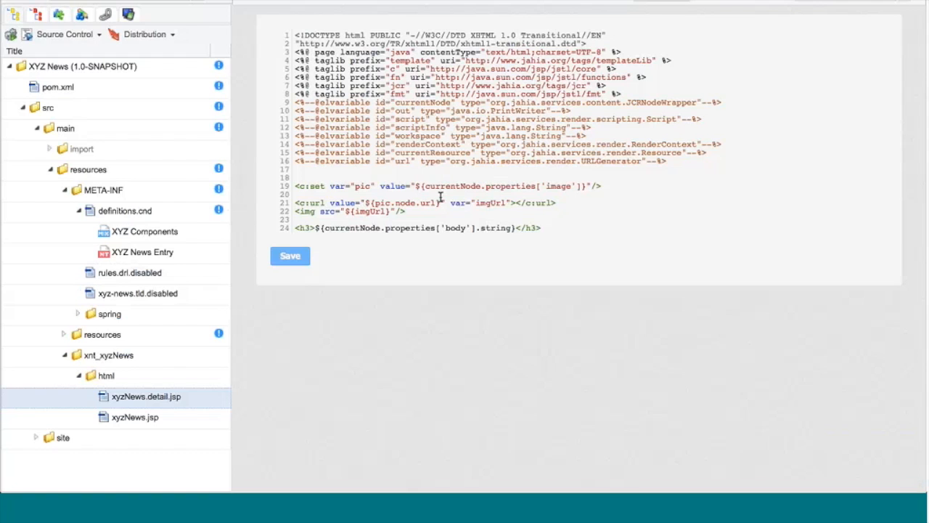
left_click(431, 215)
key("Return")
key("Return")
key("Return")
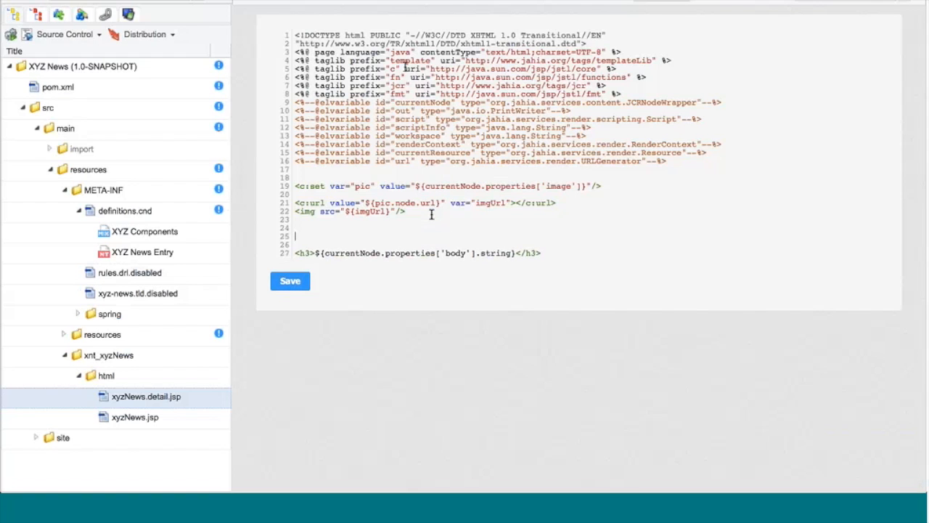
left_click(776, 1)
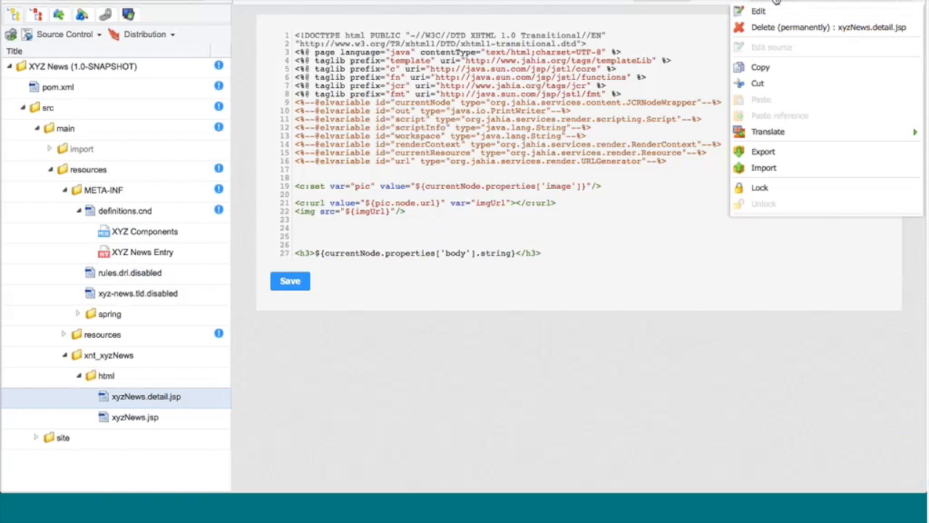
left_click(761, 12)
left_click(480, 270)
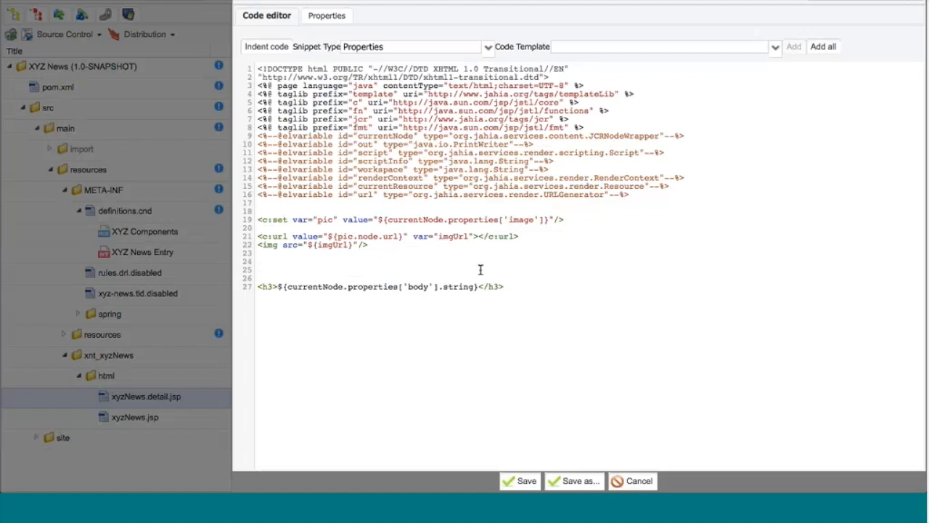
Step: Insert the Conditionals snippet "If not empty body" into the blank lines above the body heading
left_click(489, 48)
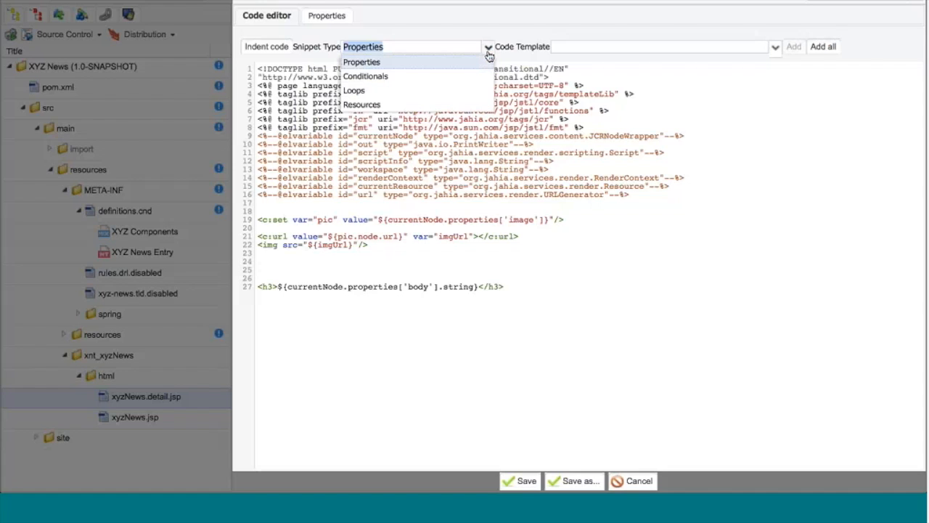
left_click(429, 76)
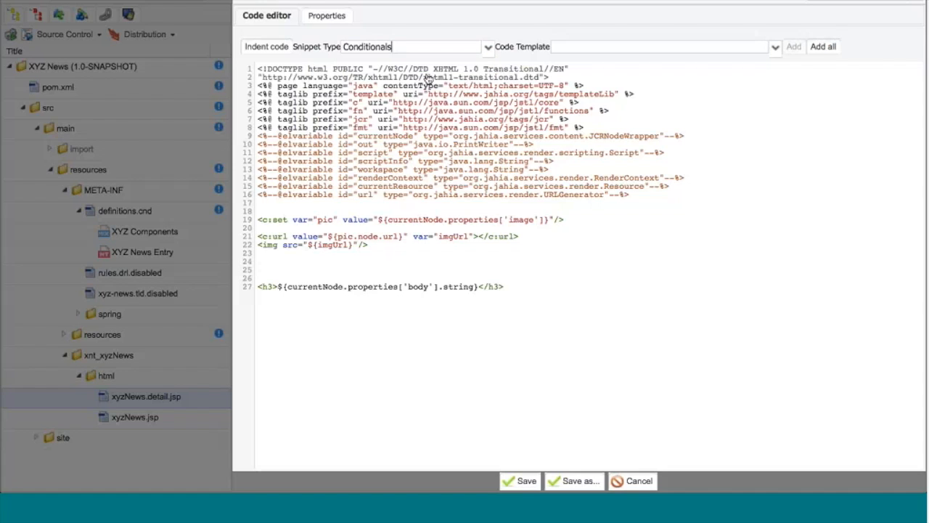
left_click(775, 48)
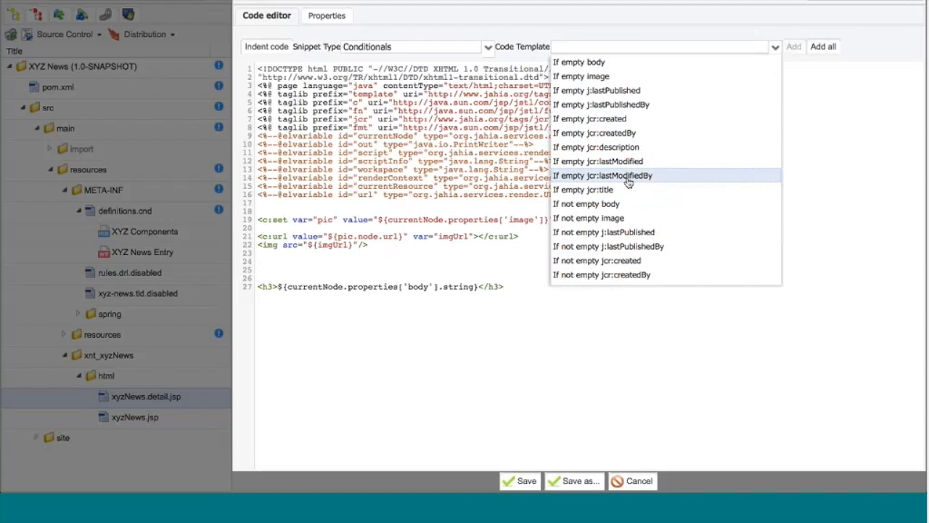
left_click(587, 211)
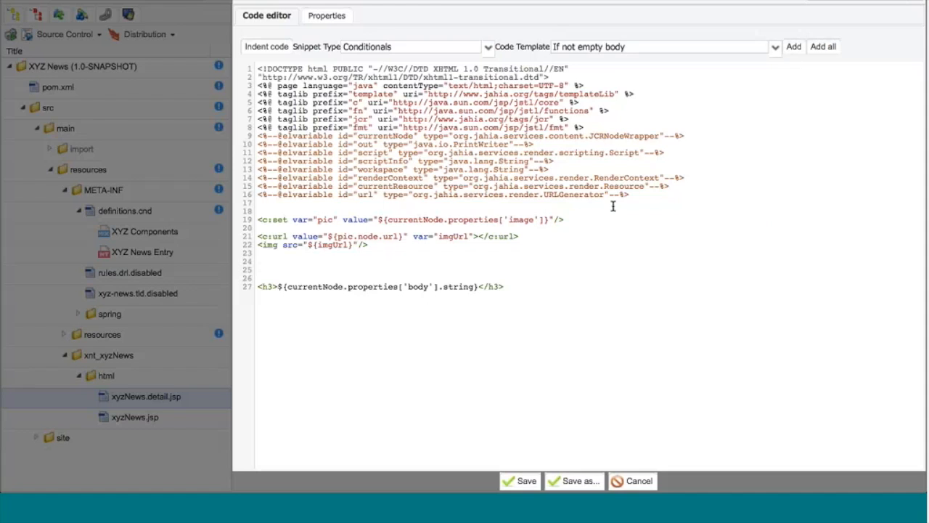
left_click(794, 47)
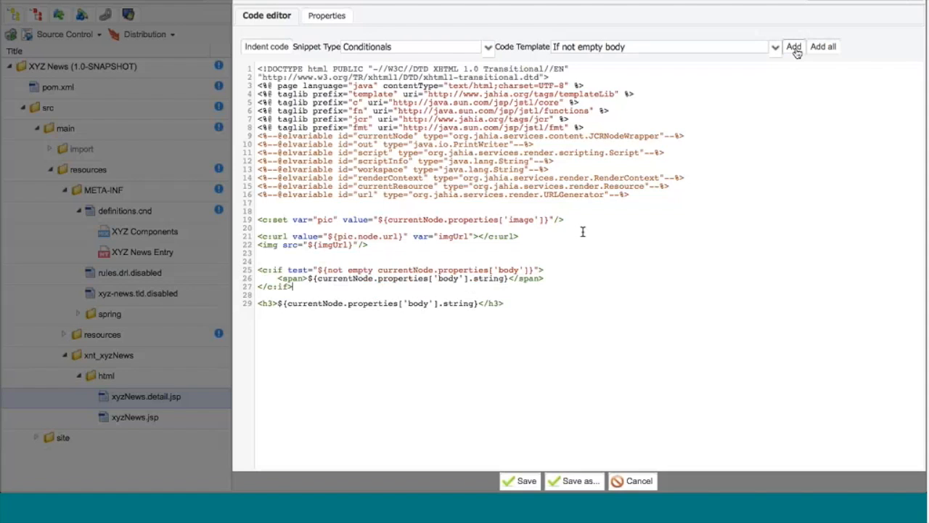
Step: Remove the span line from the new c:if block, leaving blank lines inside it
key("Return")
key("Return")
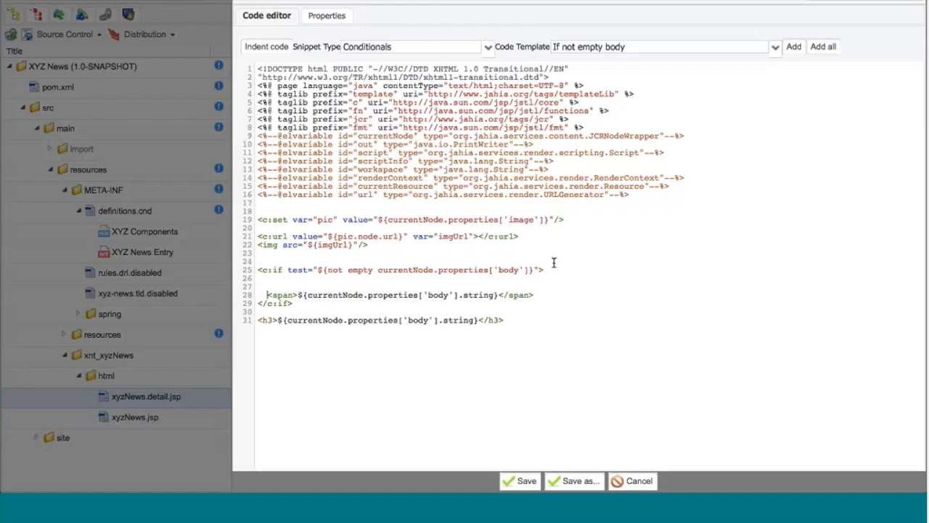
key("shift+Down")
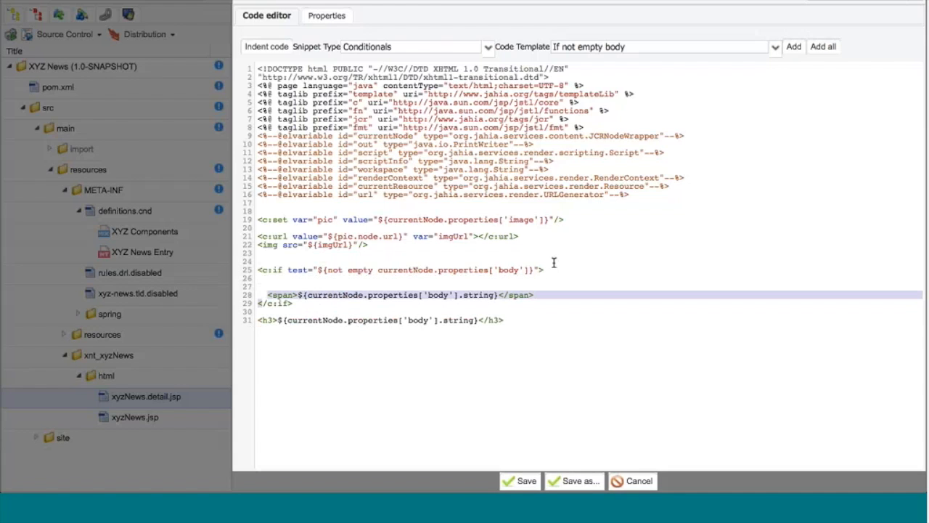
key("Delete")
key("Delete")
key("Delete")
Step: Move the h3 body line inside the c:if block, indent it, remove the spare blank line, and save xyzNews.detail.jsp
key("Down")
key("Down")
key("shift+Down")
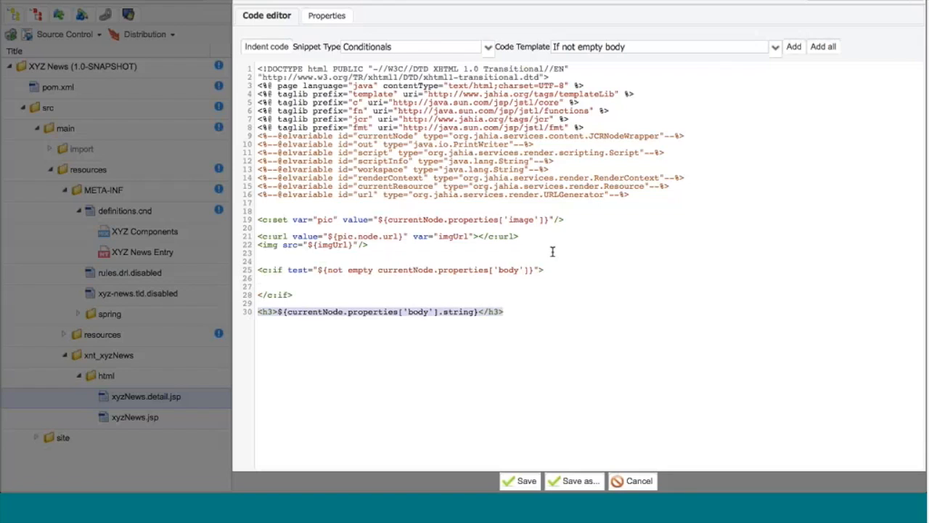
key("ctrl+x")
left_click(344, 285)
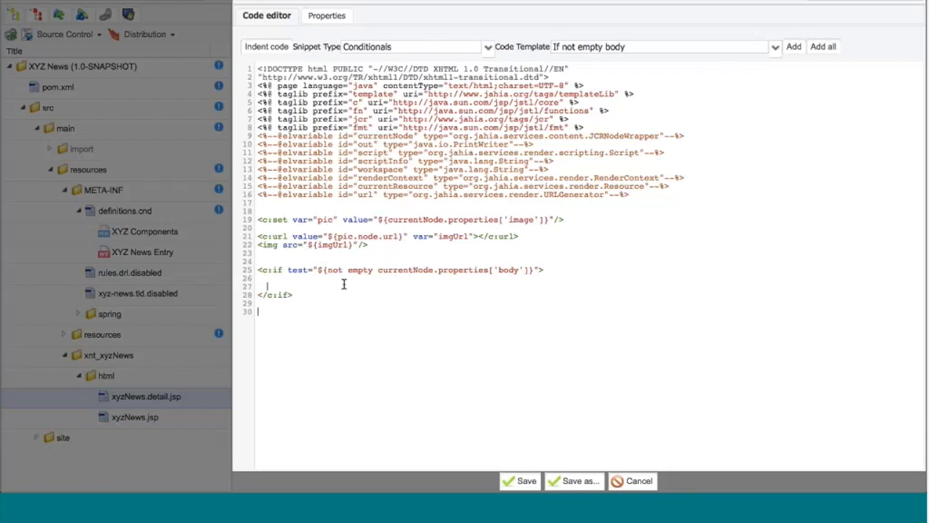
key("ctrl+v")
key("Right")
key("Right")
key("Right")
key("Right")
key("Right")
key("Right")
key("Right")
key("Right")
key("Tab")
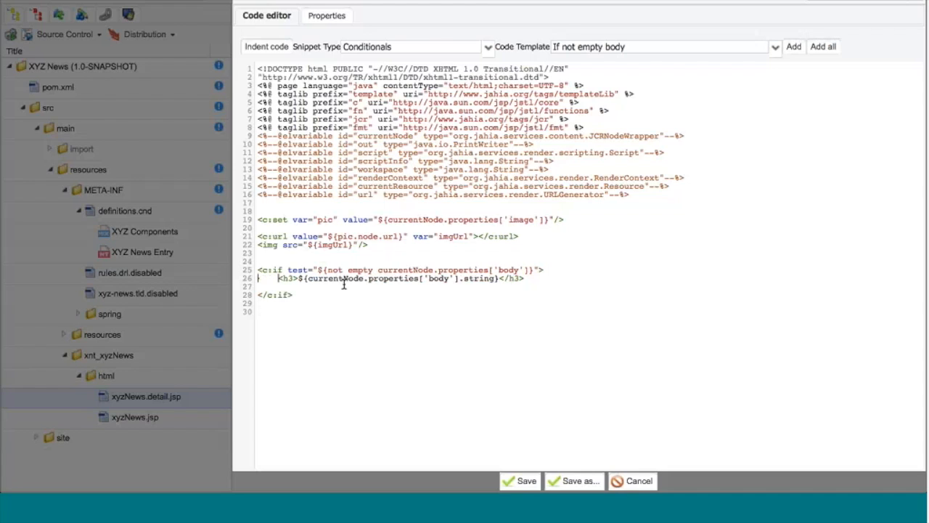
key("Down")
key("Delete")
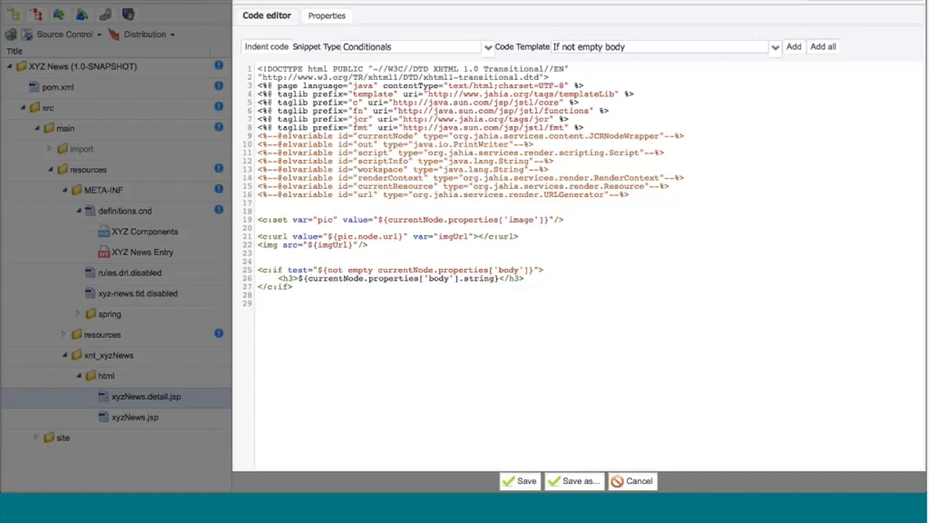
left_click(524, 482)
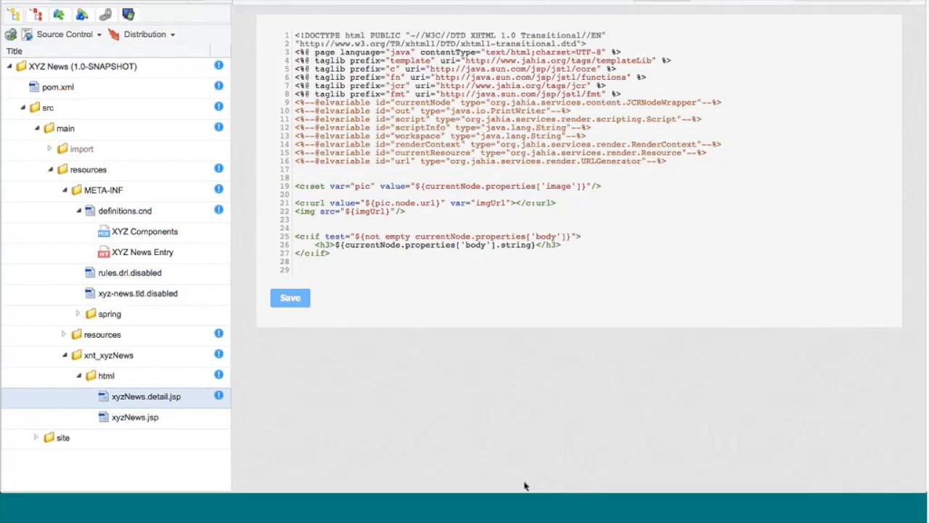
left_click(131, 252)
right_click(131, 251)
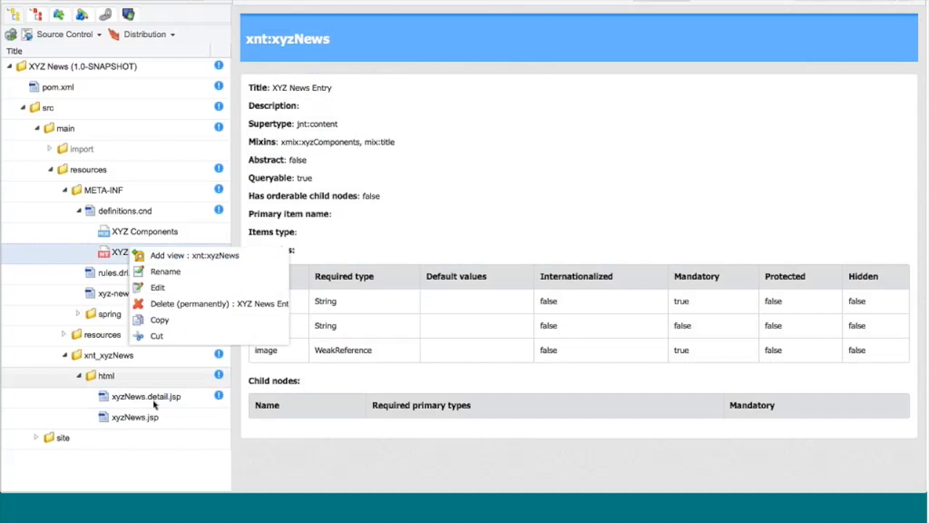
left_click(175, 155)
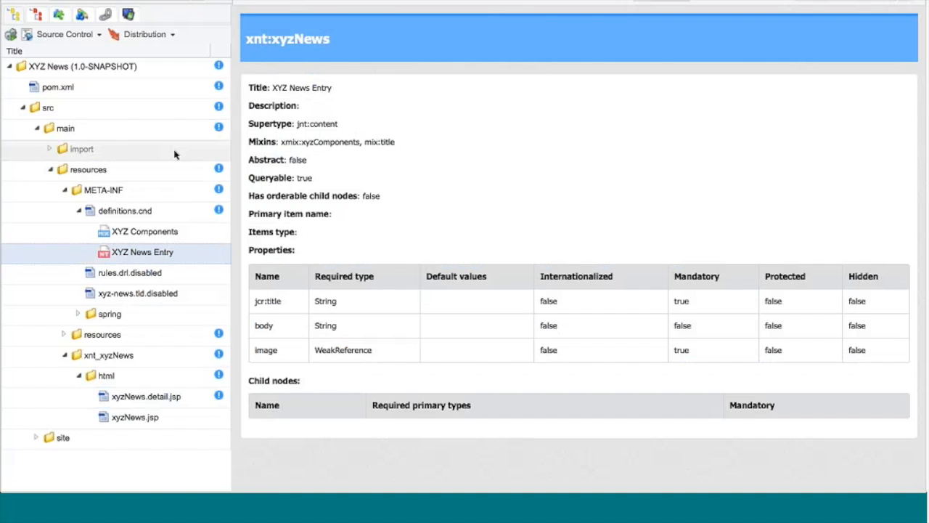
key("ctrl+minus")
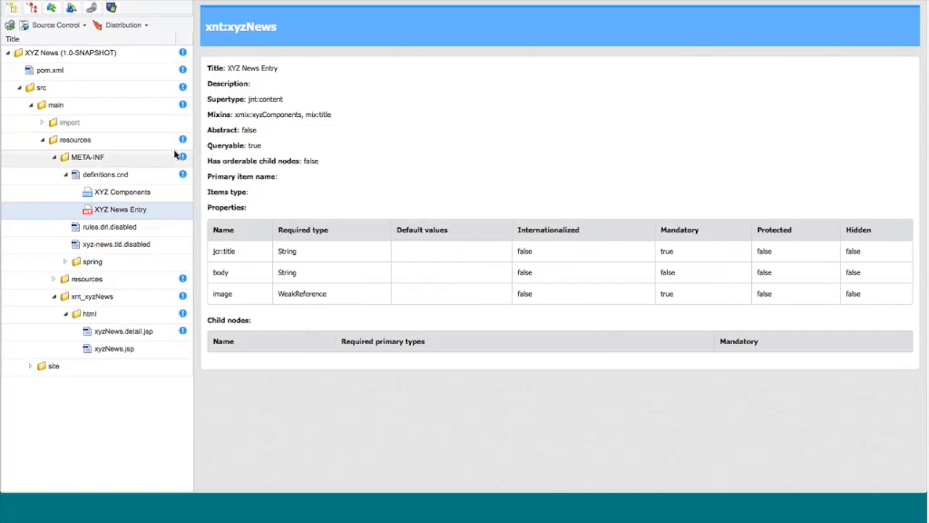
Step: Switch to the module's template tree and select the templates folder
left_click(32, 13)
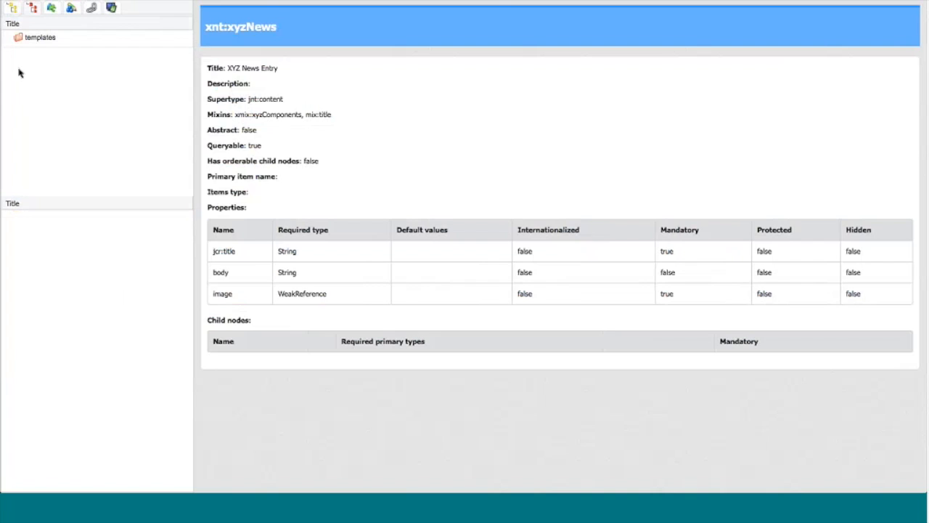
left_click(40, 38)
right_click(39, 40)
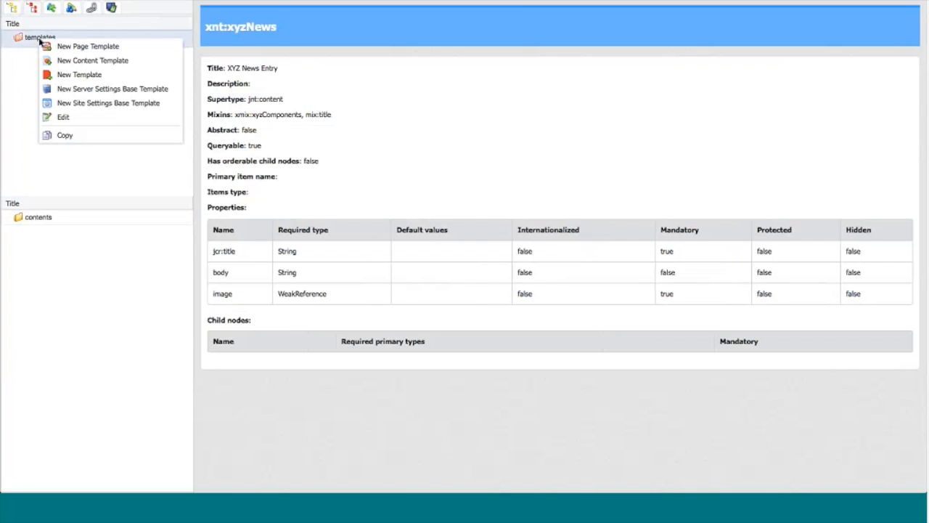
left_click(100, 48)
key("shift+super+backslash")
left_click(247, 111)
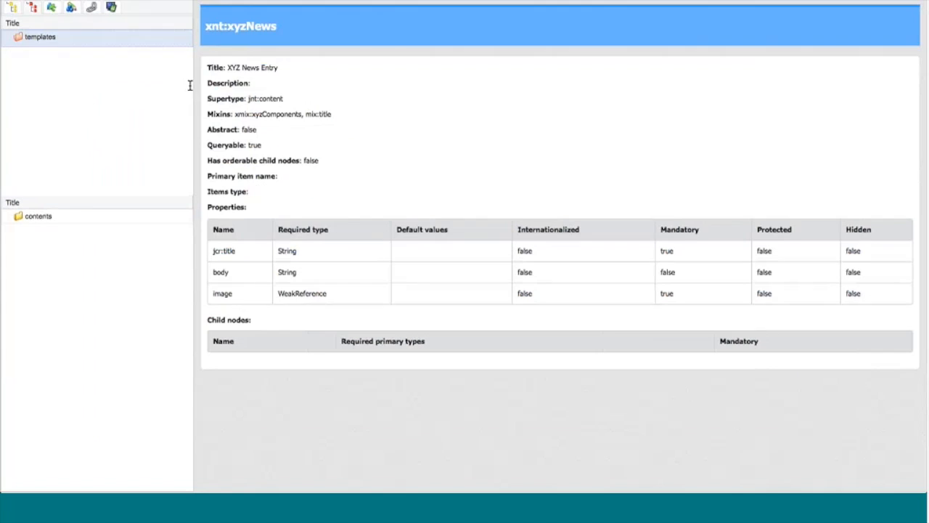
Step: Start a new content template in the templates folder with the title "xyz-news"
right_click(61, 41)
left_click(86, 59)
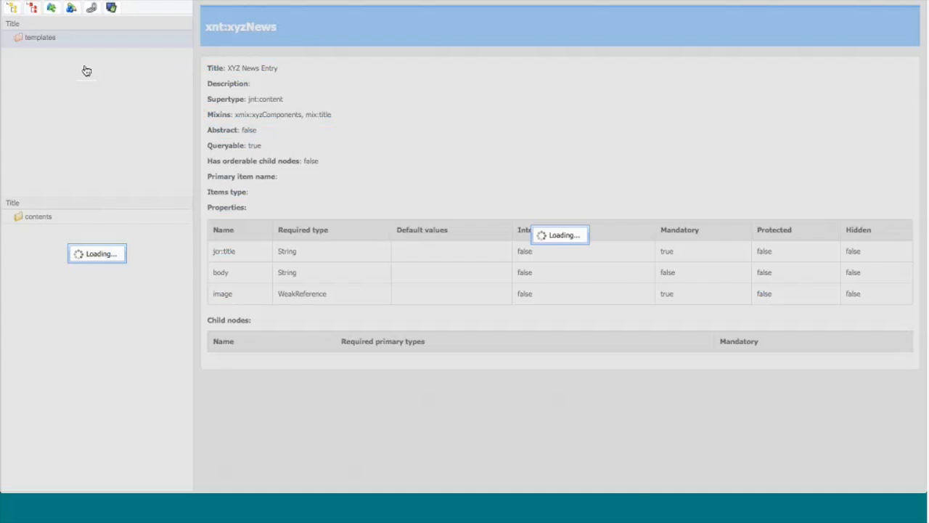
type("x")
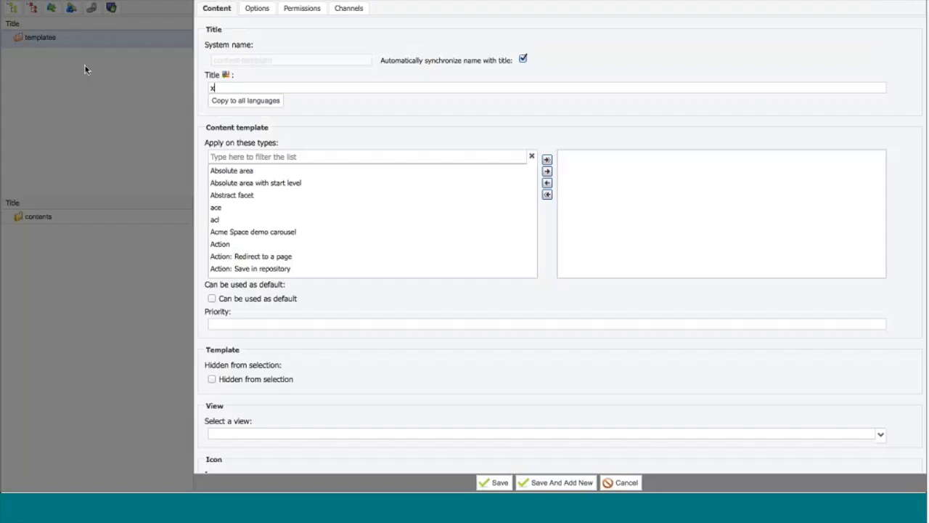
type("yz-news")
Step: Filter the content types for "xy" and apply the template to the XYZ News Entry type
left_click(255, 158)
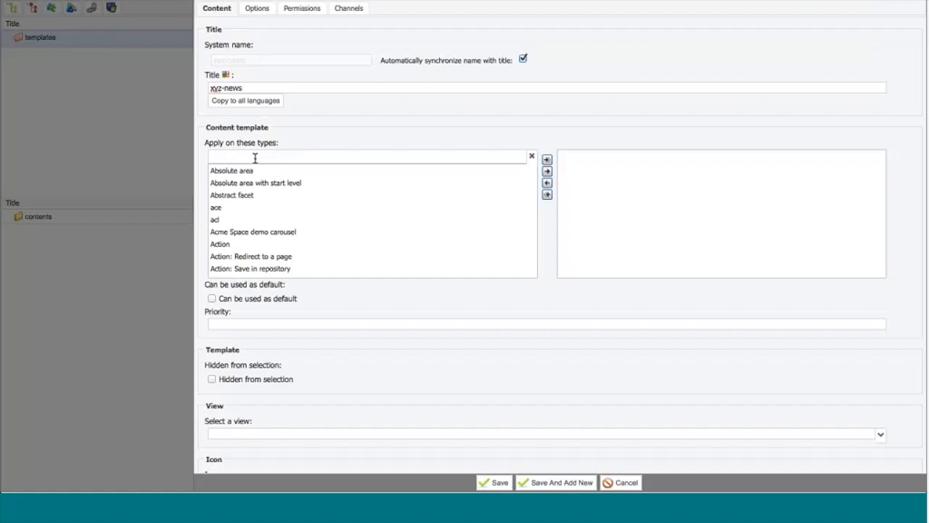
type("xy")
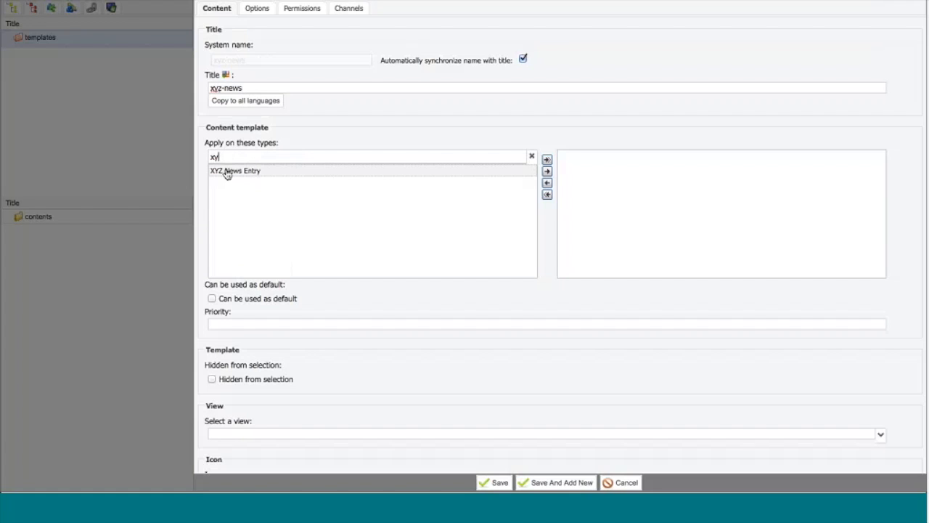
left_click_drag(227, 176, 648, 207)
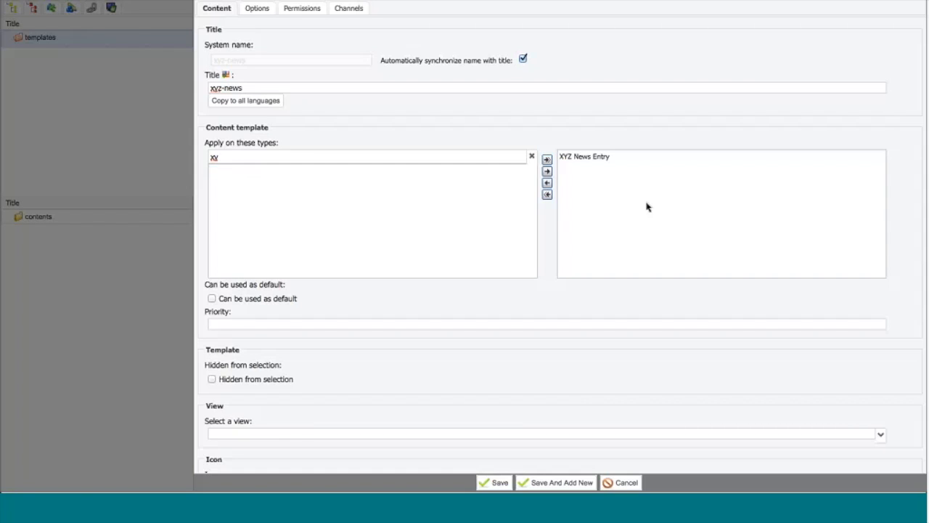
Step: Allow the template to be used as default, set its priority to 10, and save it
left_click(241, 300)
left_click(232, 324)
type("10")
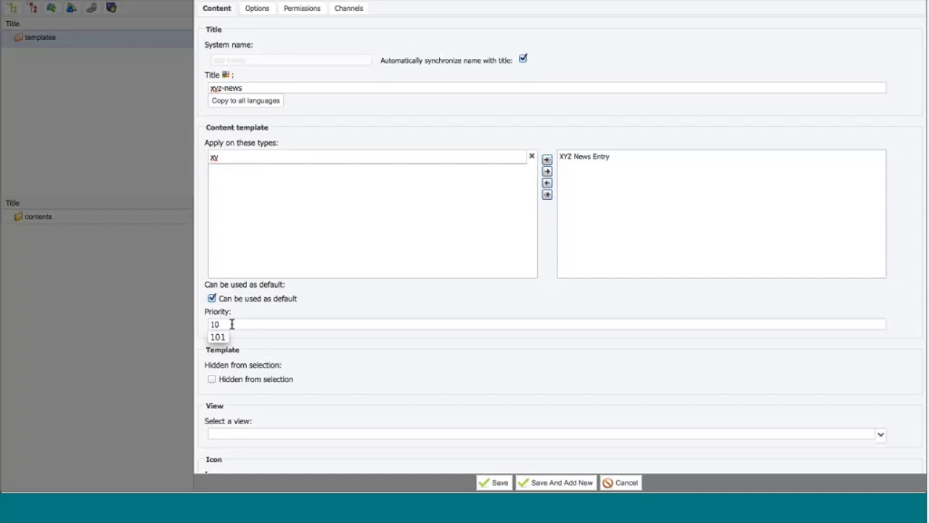
left_click(493, 482)
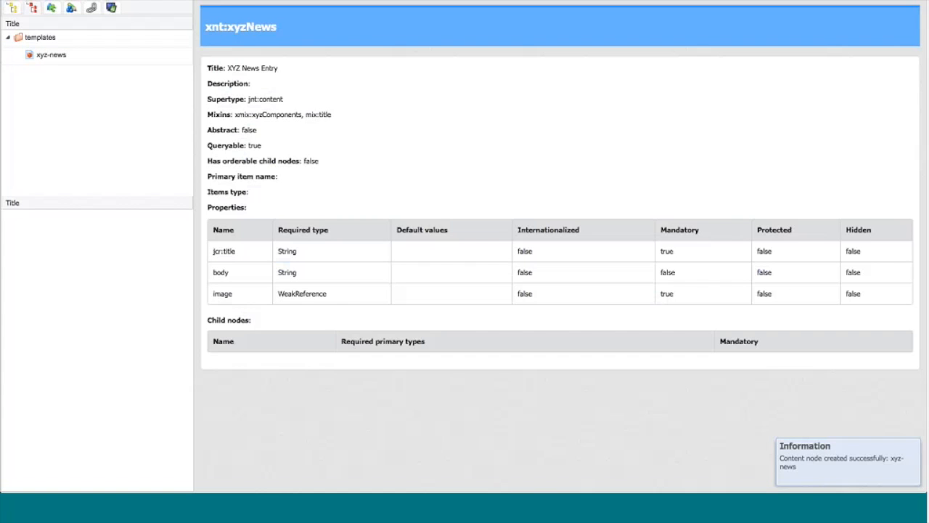
Step: In the xyz-news template, activate the pagecontent area and add a Main resource Display component that uses the detail view
left_click(53, 56)
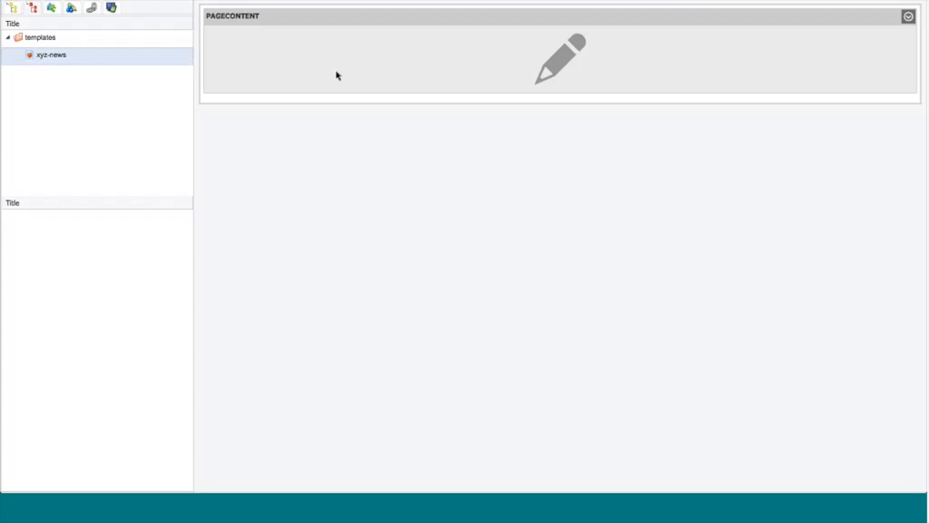
left_click(907, 17)
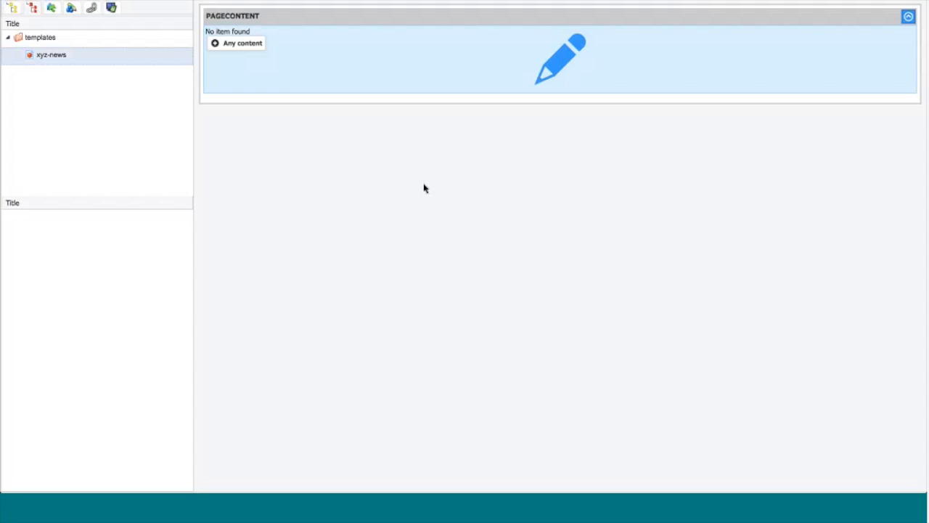
left_click(251, 46)
type("main")
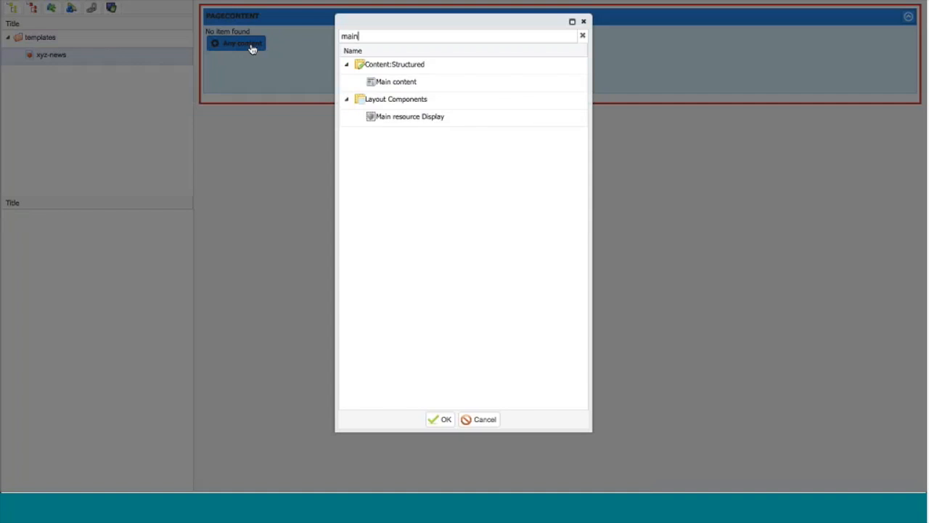
left_click(382, 120)
double_click(383, 119)
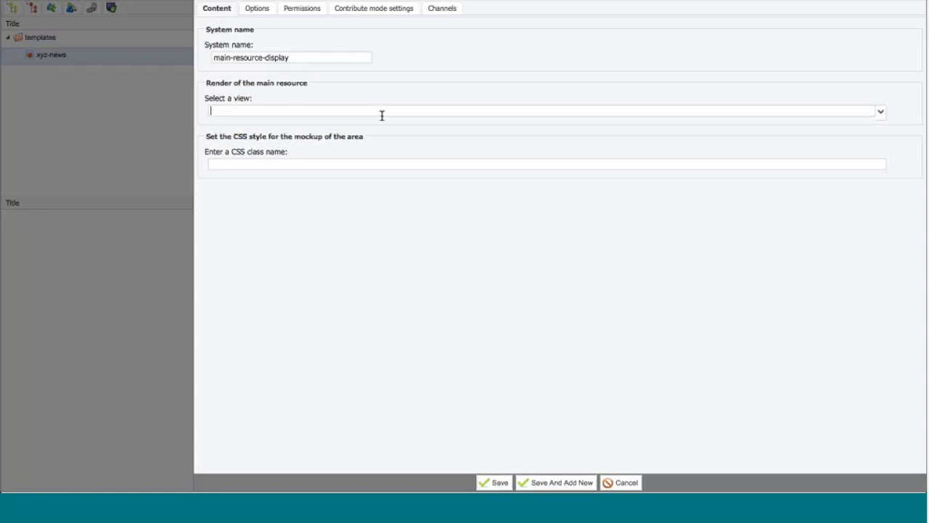
left_click(880, 112)
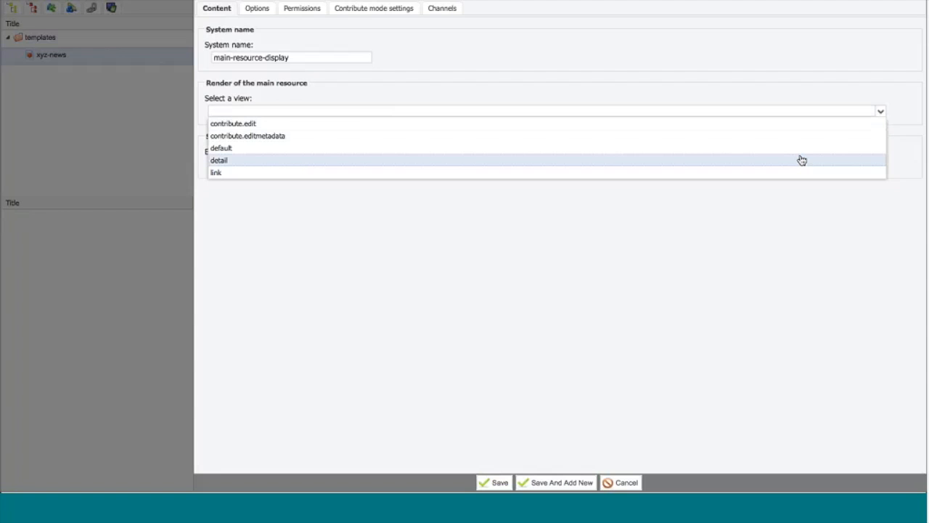
left_click(802, 160)
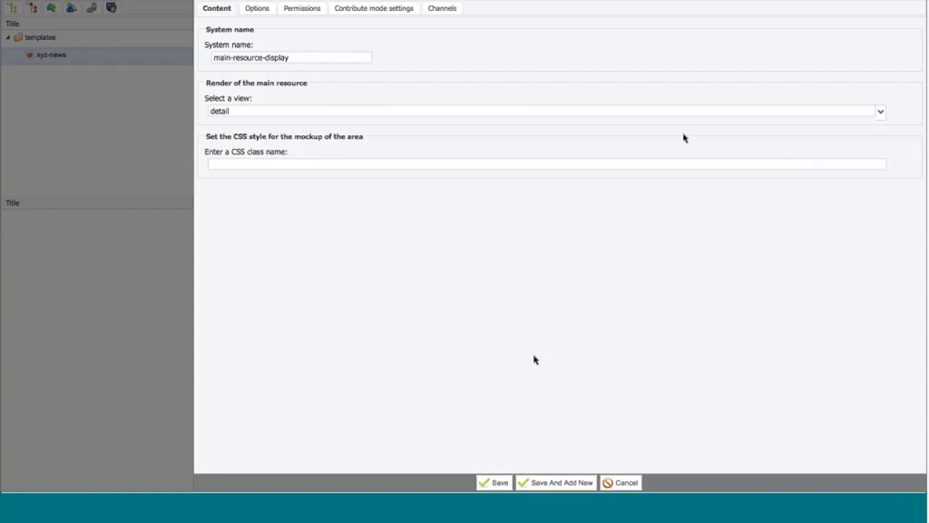
left_click(493, 484)
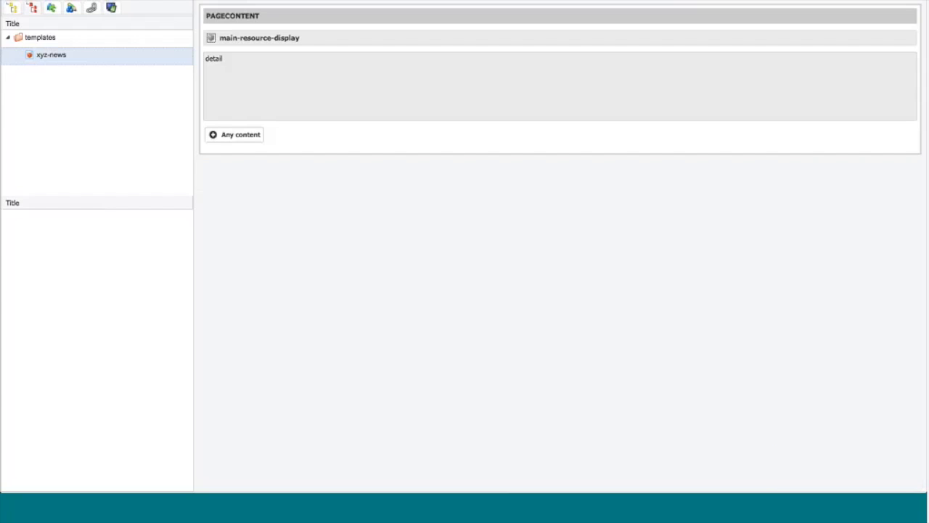
Step: Visit the module's source tree, return to the template tree, and reload the page
left_click(13, 9)
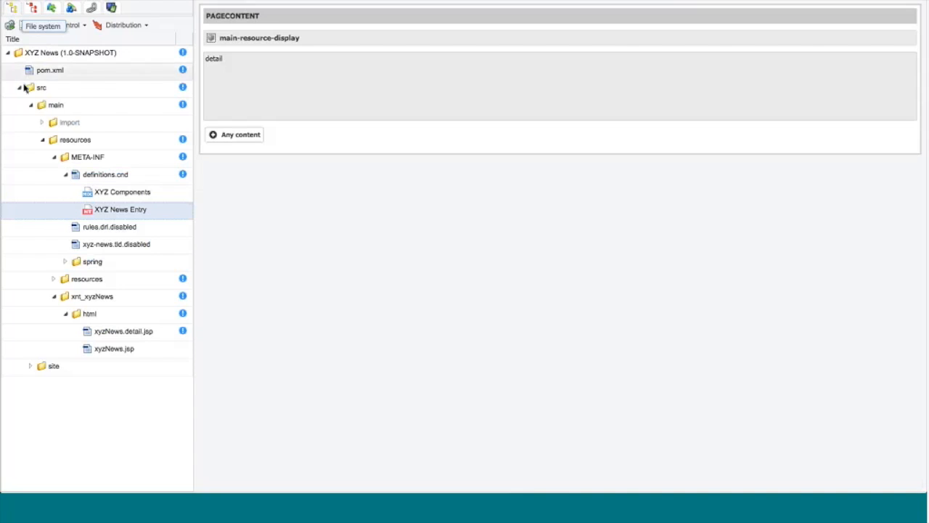
left_click(33, 8)
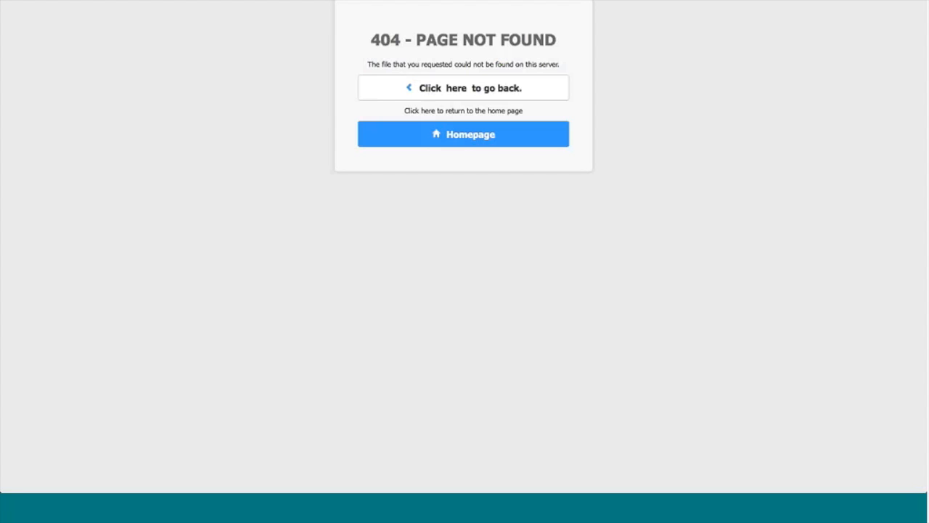
key("super+r")
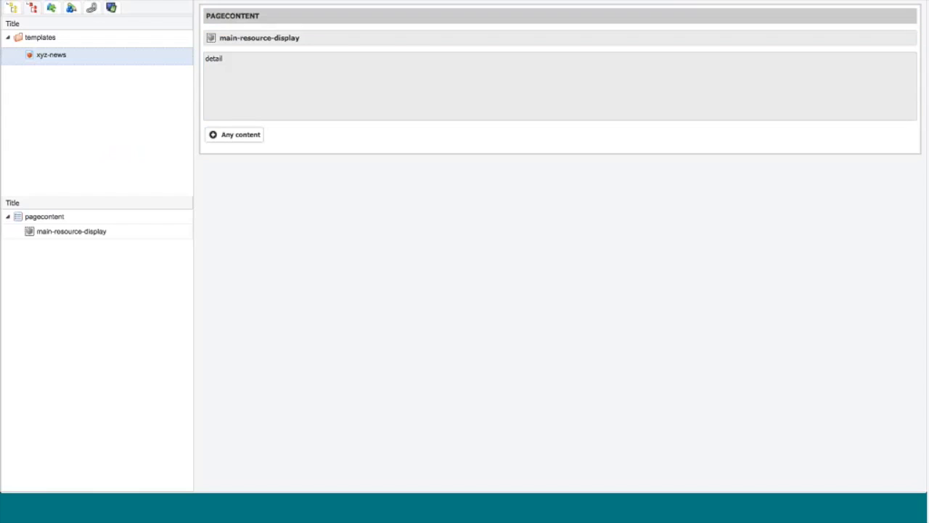
Step: Preview the xyz-news template inside a full page layout, and return to the standalone template view
left_click(619, 2)
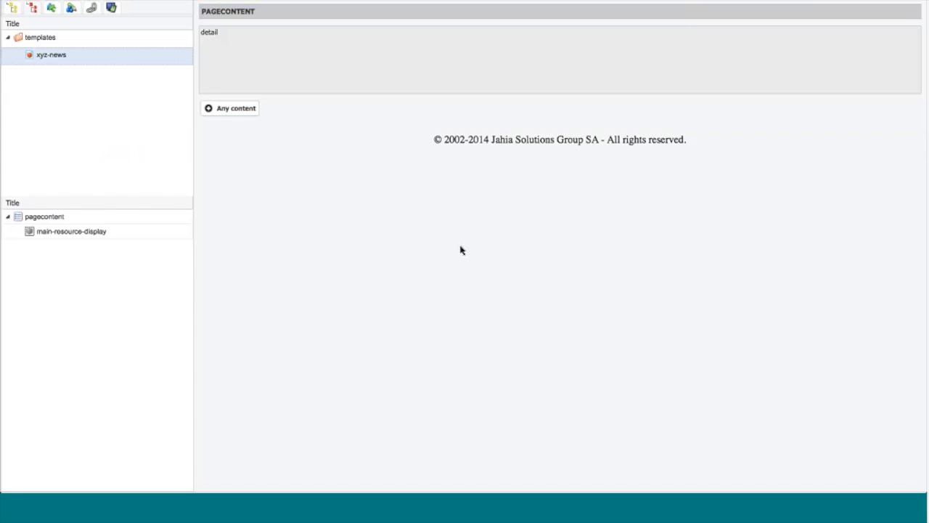
left_click(695, 37)
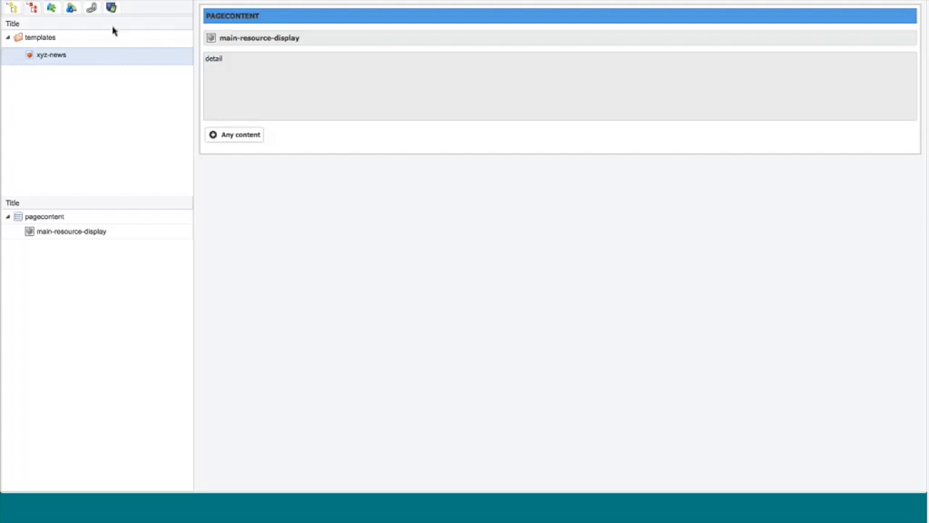
Step: Add Jahia Bootstrap Components to the module's dependencies and return to the template tree
left_click(91, 7)
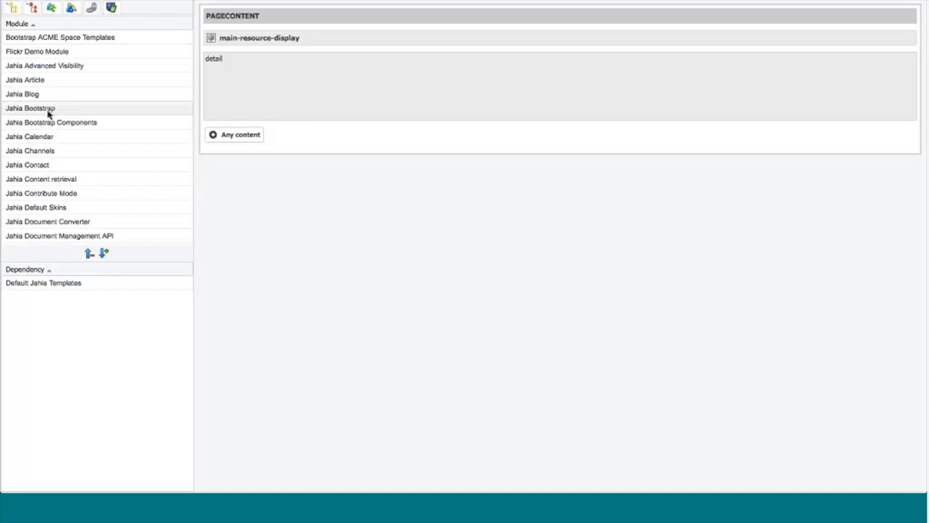
left_click_drag(48, 127, 30, 305)
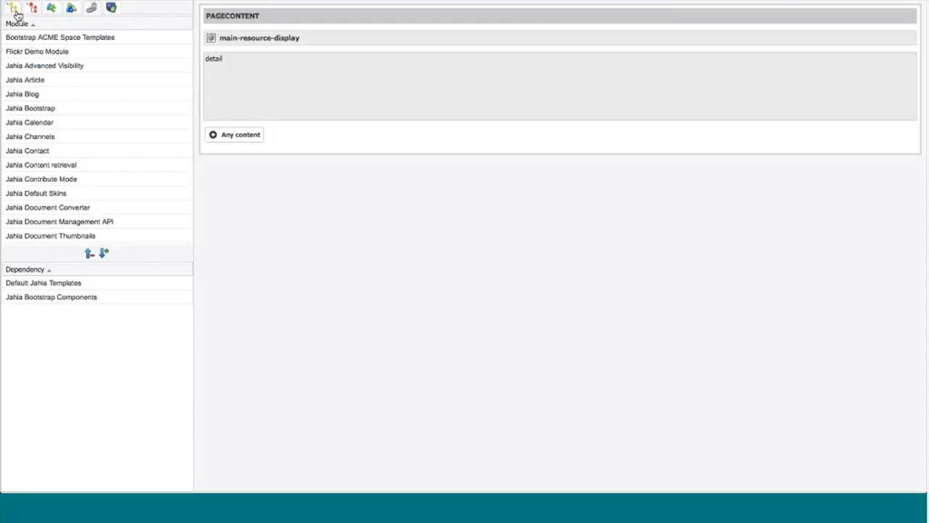
left_click(33, 9)
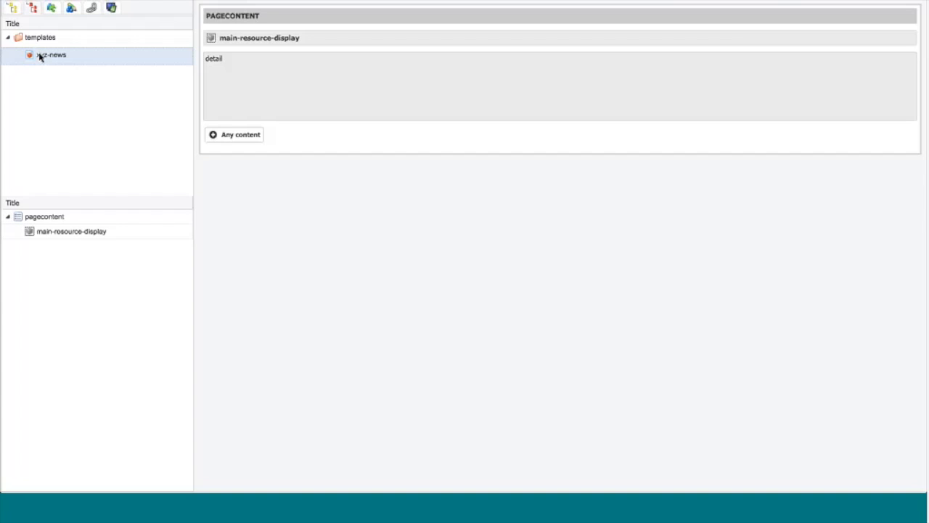
Step: Add a Bootstrap Layer (container, rows and columns) with the predefined 8 / 4 row to the pagecontent area
left_click(229, 135)
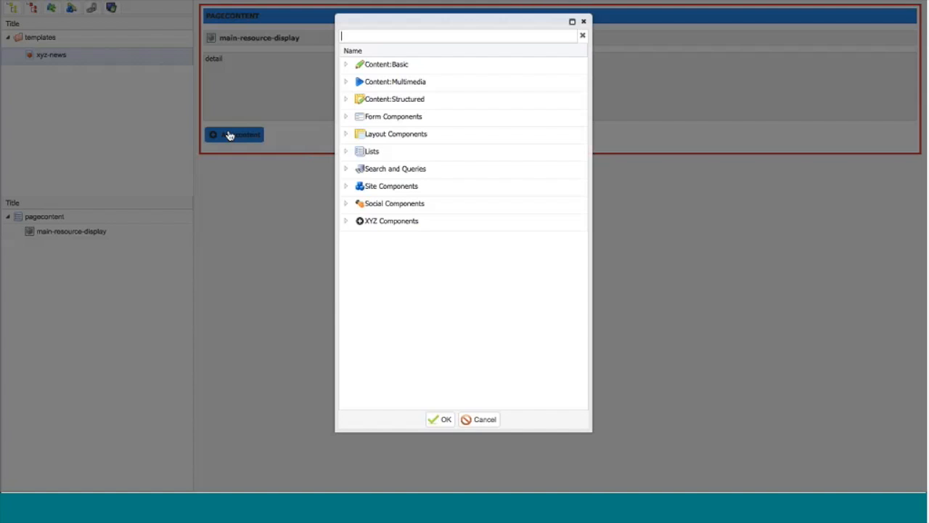
left_click(356, 135)
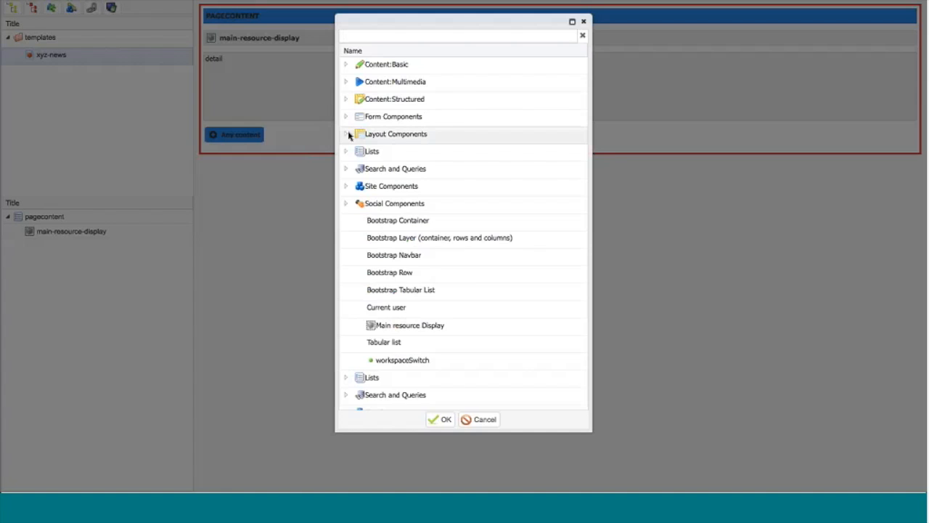
left_click(390, 242)
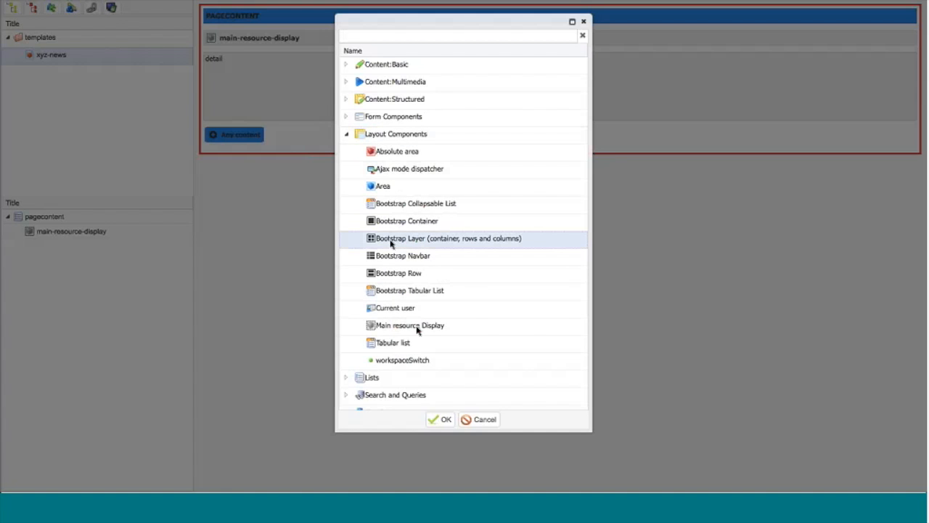
left_click(434, 421)
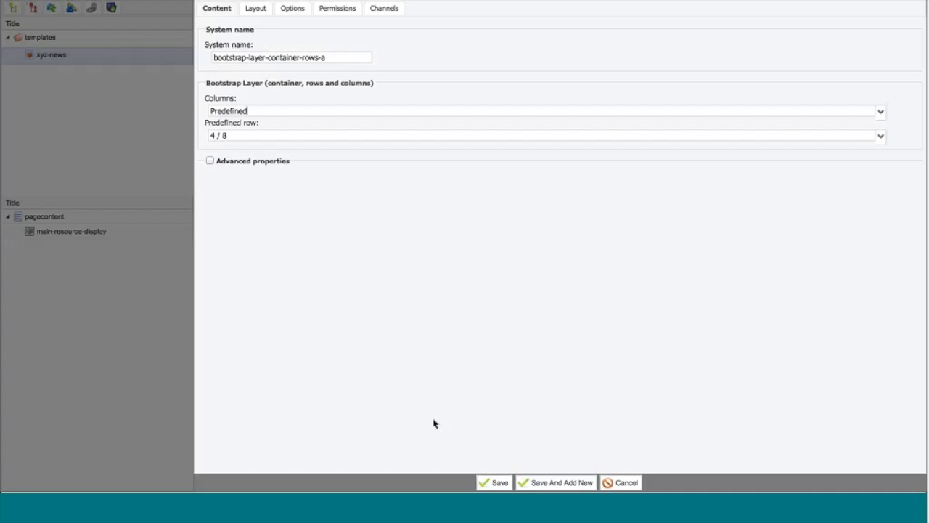
left_click(881, 136)
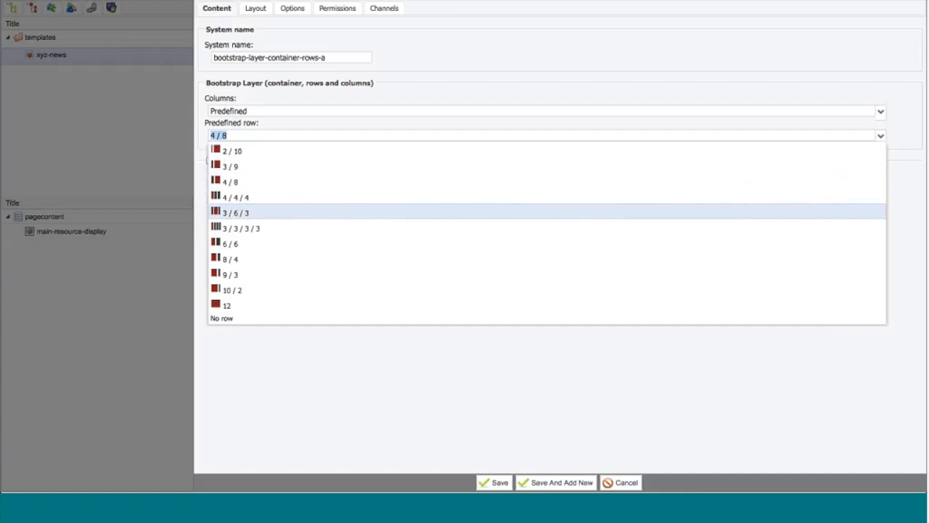
left_click(361, 262)
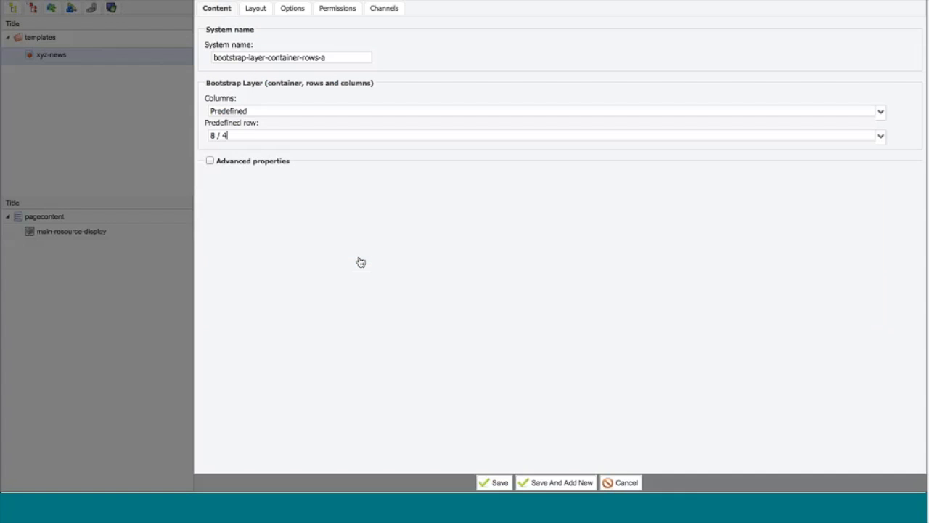
left_click(493, 482)
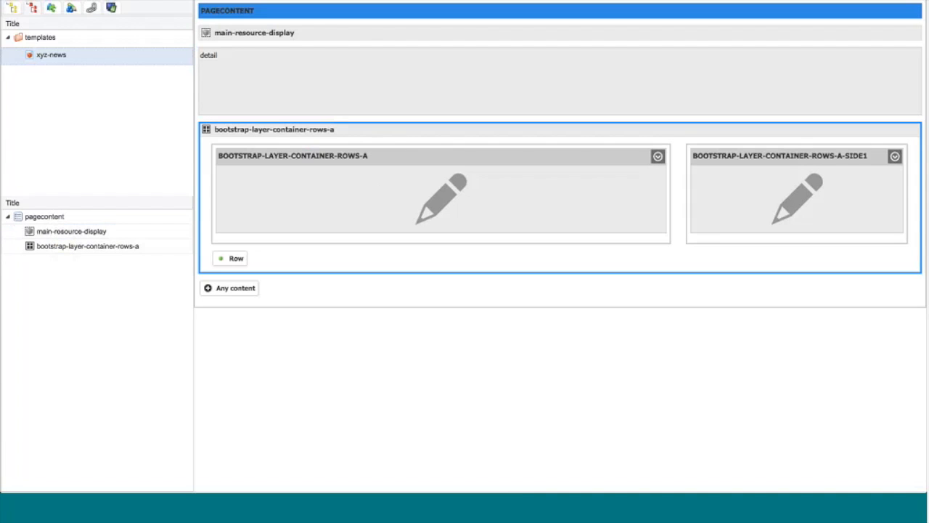
Step: Activate the areas in both columns of the Bootstrap layer and move main-resource-display into the wide column
left_click(656, 156)
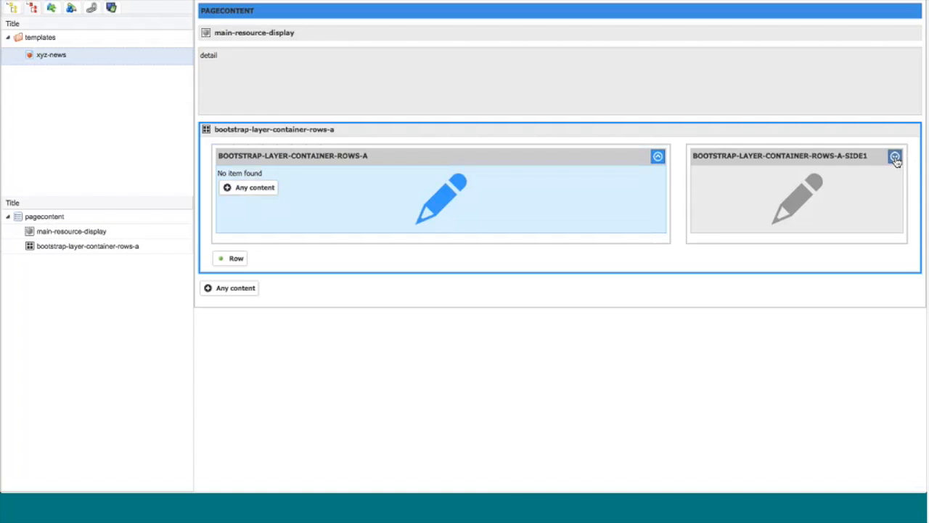
left_click(895, 156)
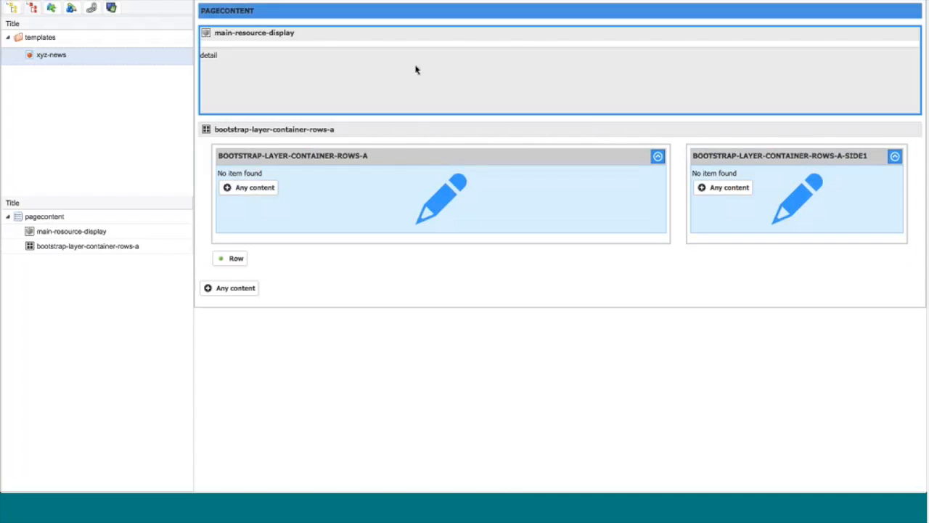
right_click(416, 69)
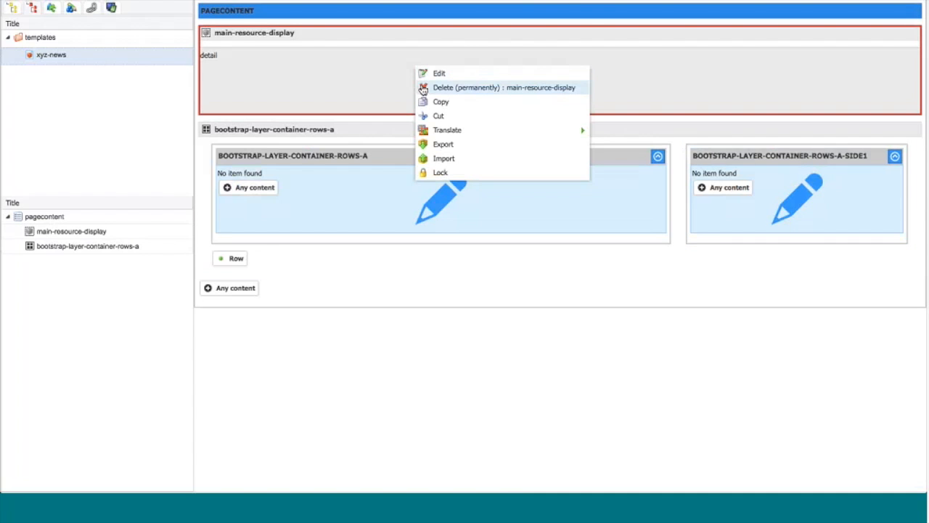
left_click(424, 117)
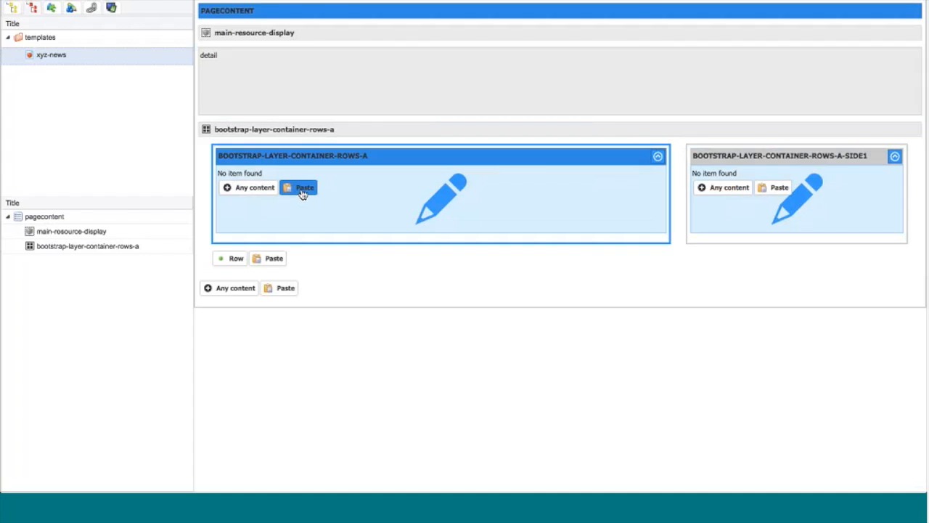
left_click(304, 189)
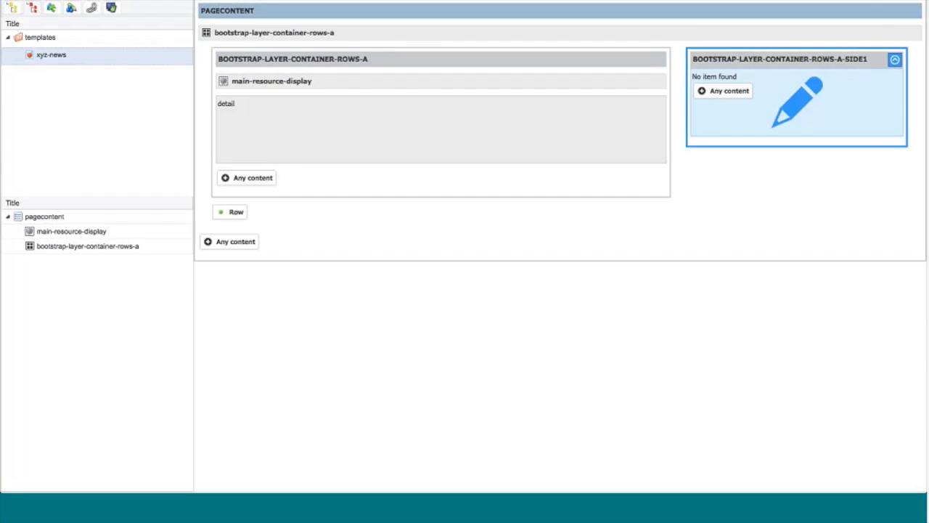
Step: Add the Commentable social component to the layer's narrow side column and save it under the system name "commentable"
left_click(70, 9)
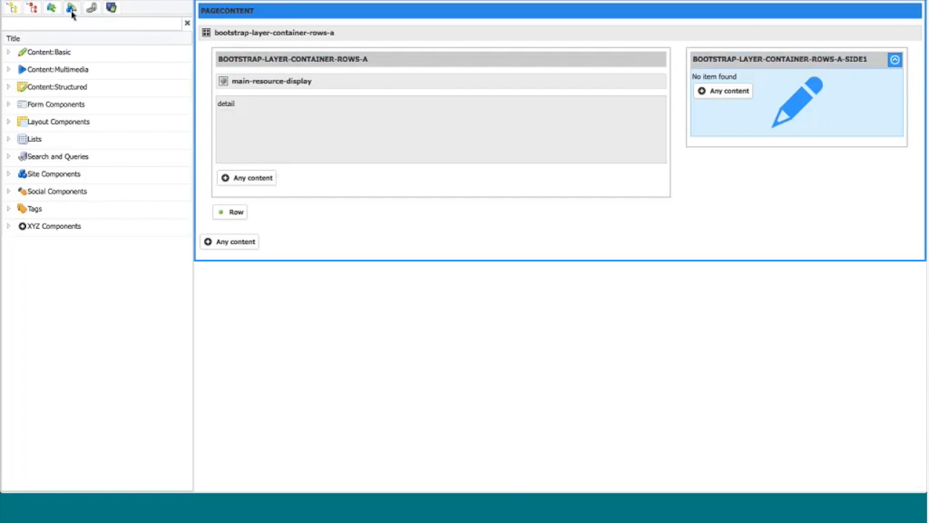
left_click(7, 191)
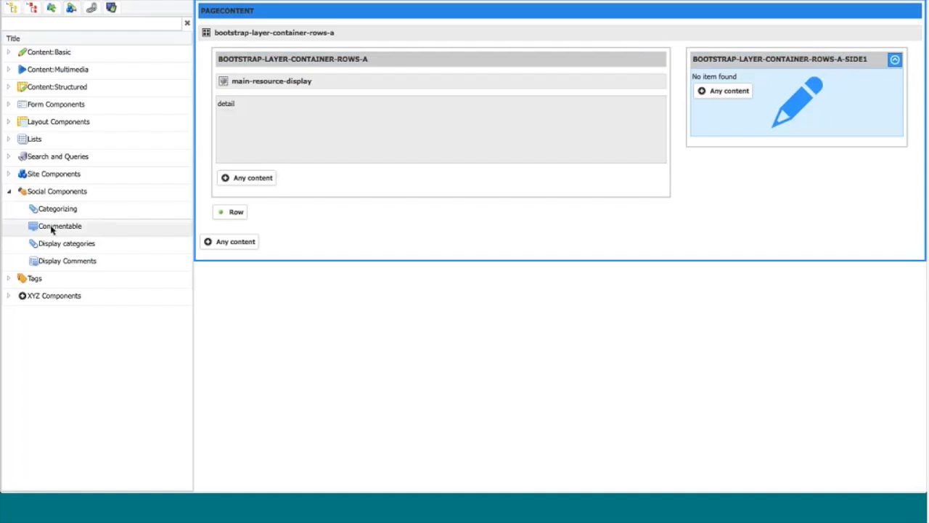
left_click_drag(51, 228, 741, 92)
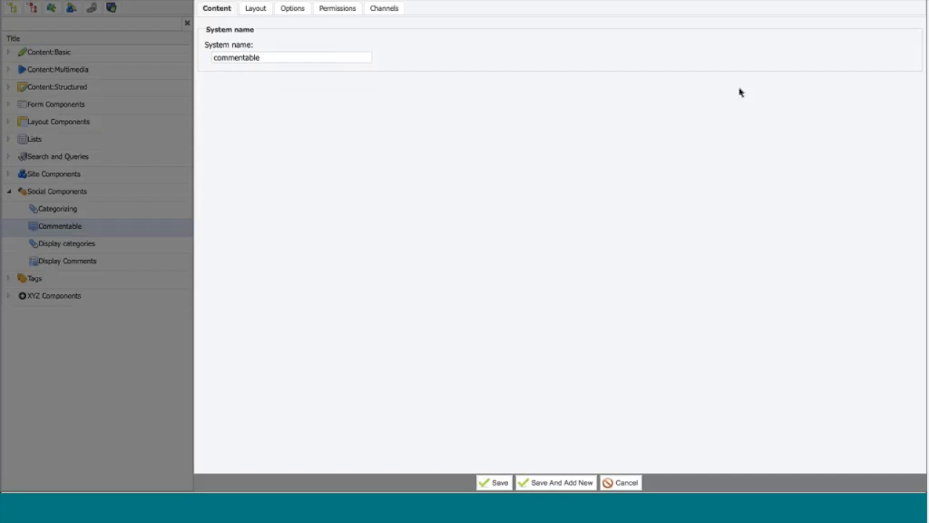
key("super+shift+backslash")
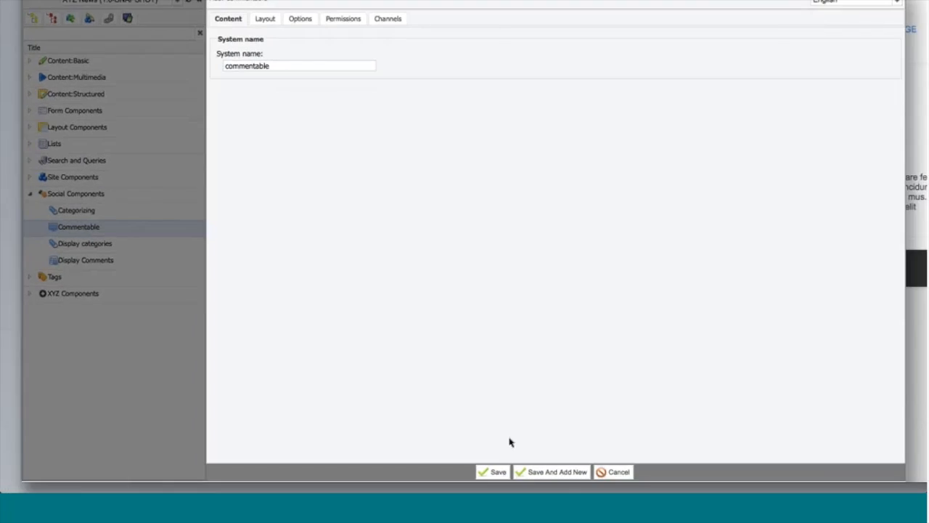
left_click(534, 362)
left_click(493, 483)
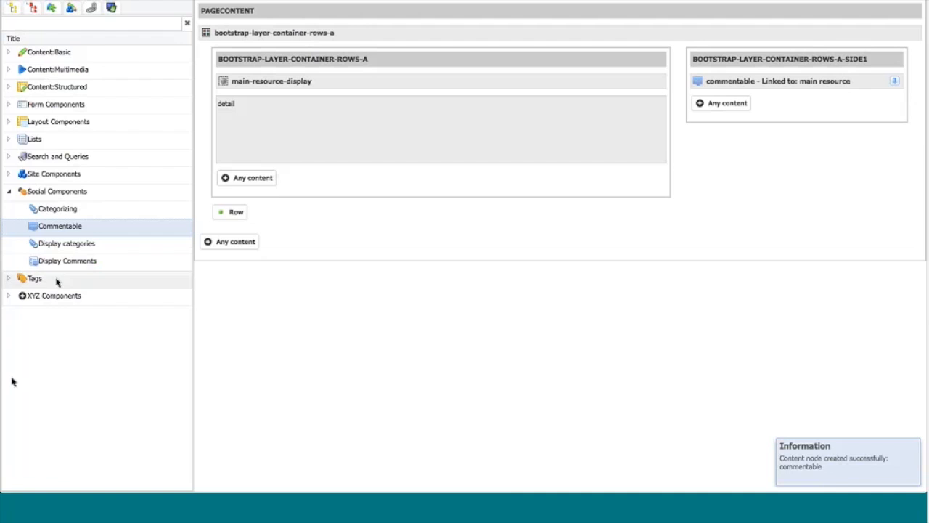
Step: Add the Display categories component below the commentable component in the side column, and link commentable to main-resource-display
left_click_drag(57, 249, 737, 103)
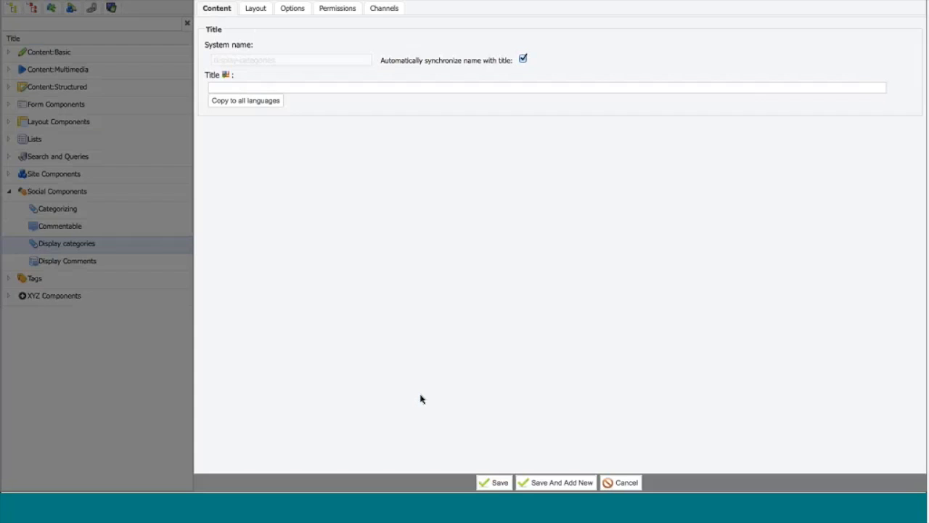
left_click(498, 483)
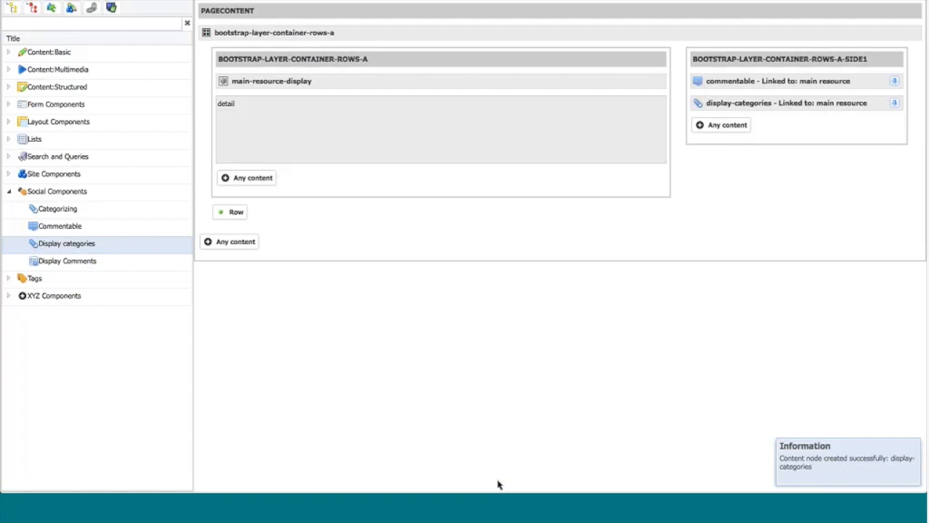
left_click(544, 90)
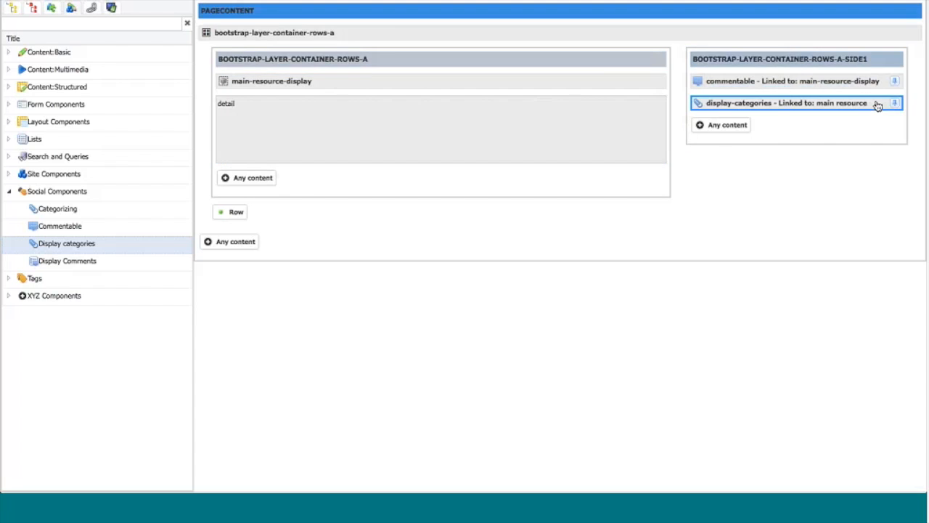
Step: Link the display-categories component to main-resource-display, and permanently delete that component from the side column
left_click_drag(896, 104, 609, 128)
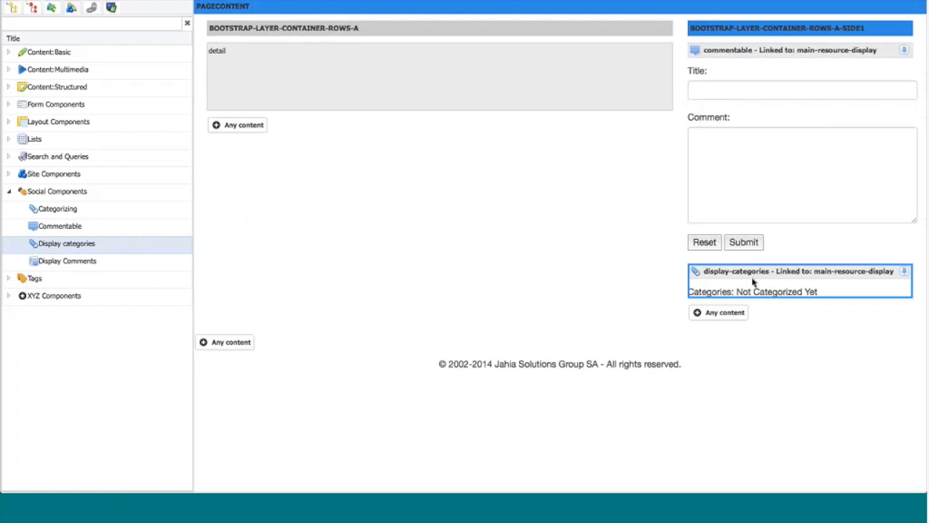
left_click(726, 278)
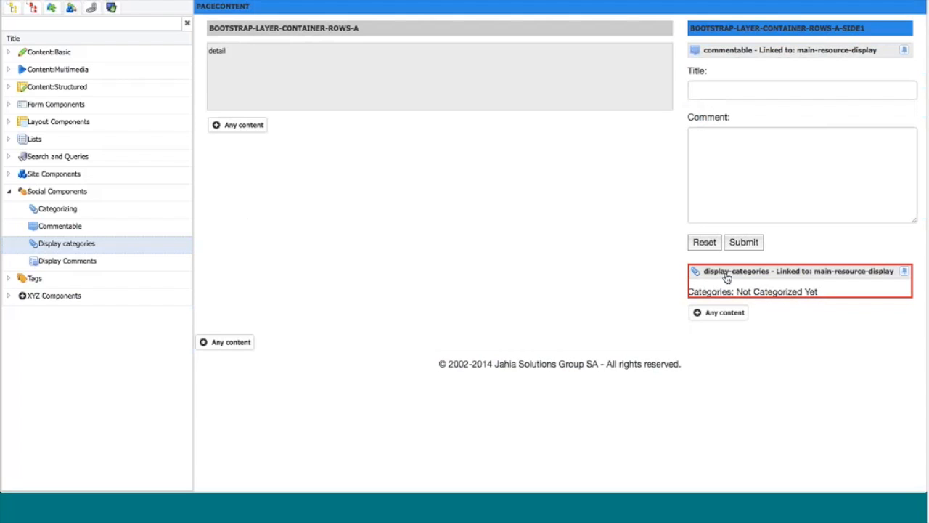
right_click(727, 278)
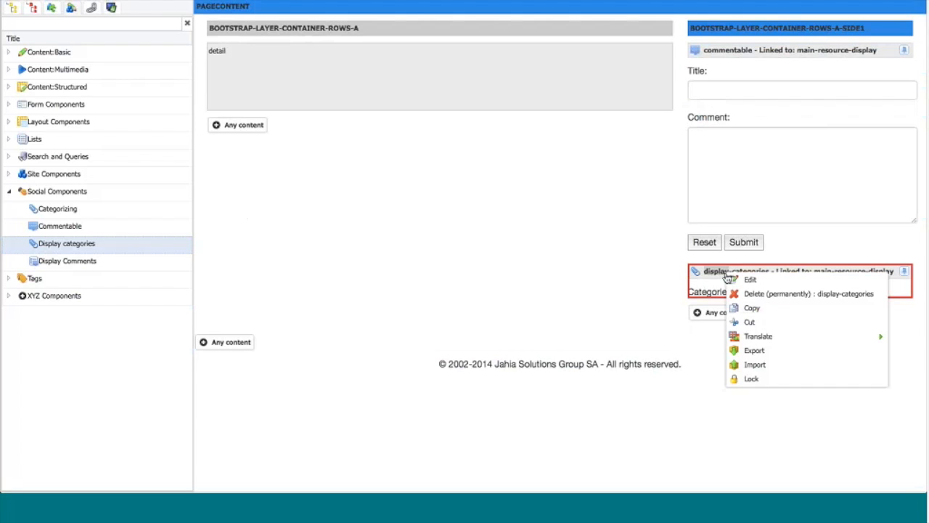
left_click(742, 293)
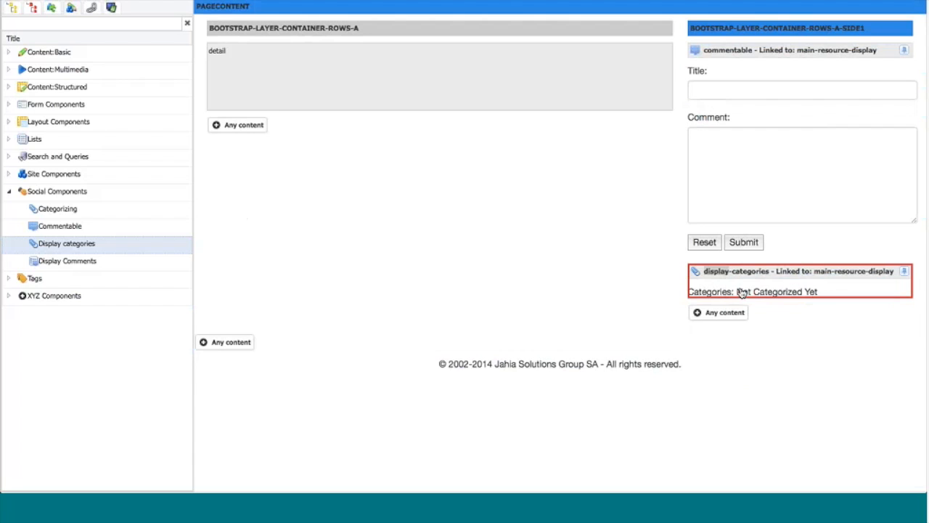
left_click(459, 127)
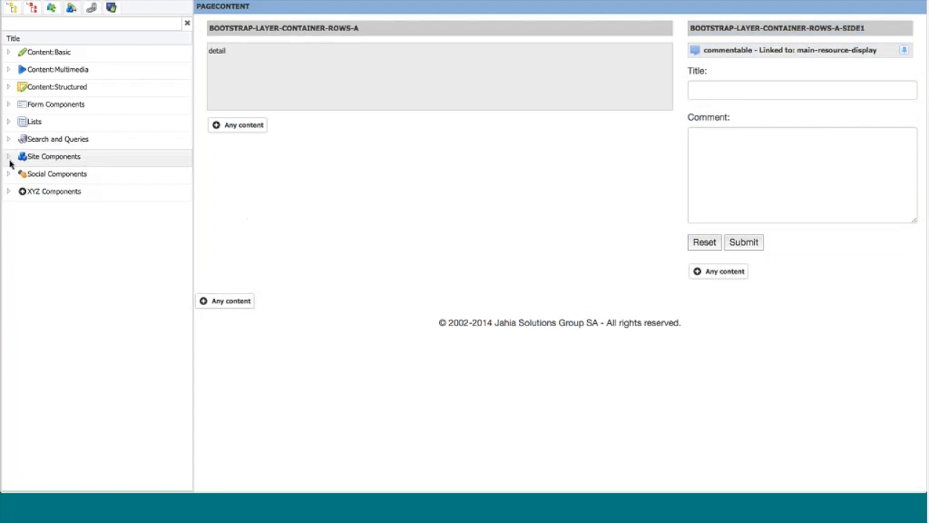
Step: Add the Display Comments social component below commentable in the side column, saved under the system name "display-comments"
left_click(9, 174)
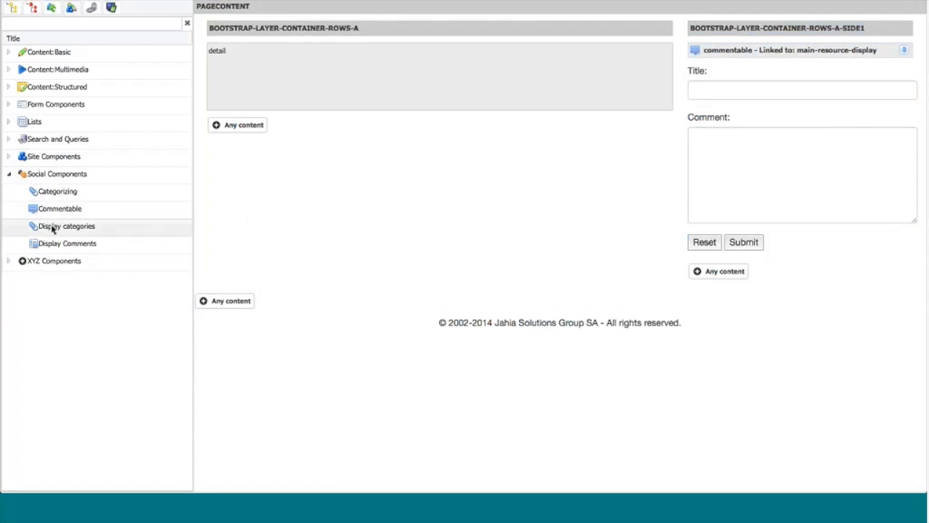
left_click_drag(53, 248, 715, 268)
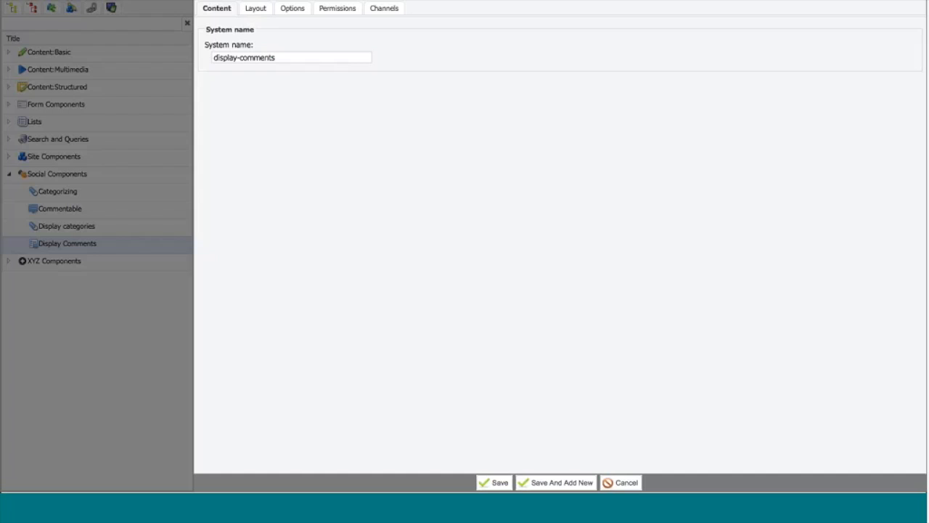
left_click(494, 483)
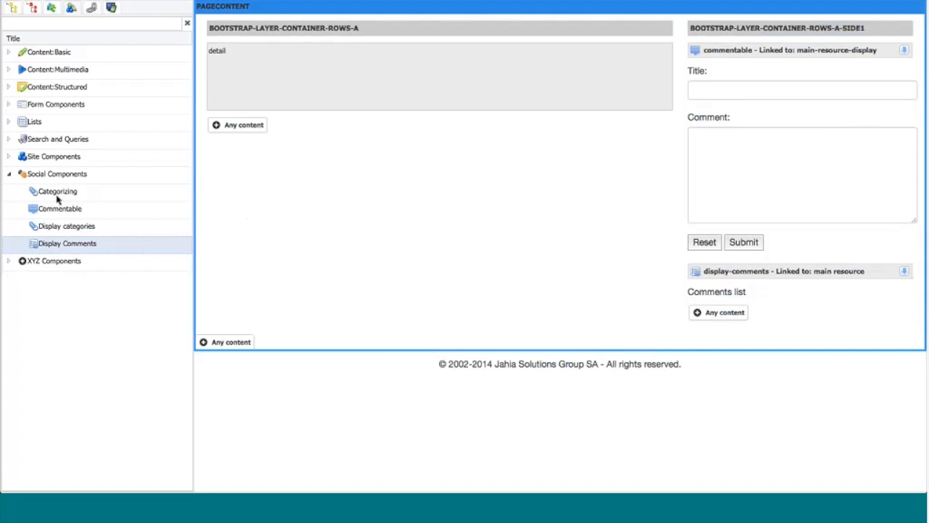
Step: Add a Back to parent page component titled "Back to previous page" below the detail display in the wide column
left_click(9, 156)
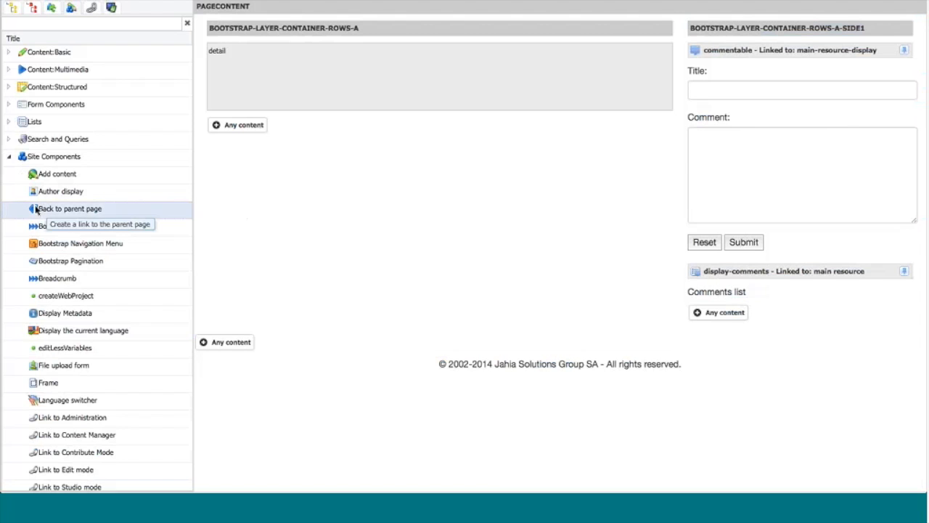
left_click_drag(36, 209, 223, 122)
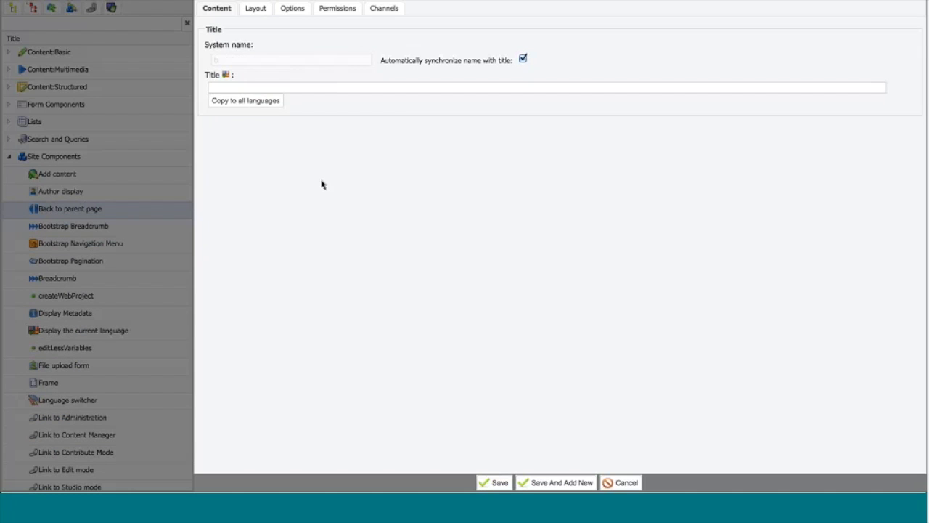
type("Back to previous page")
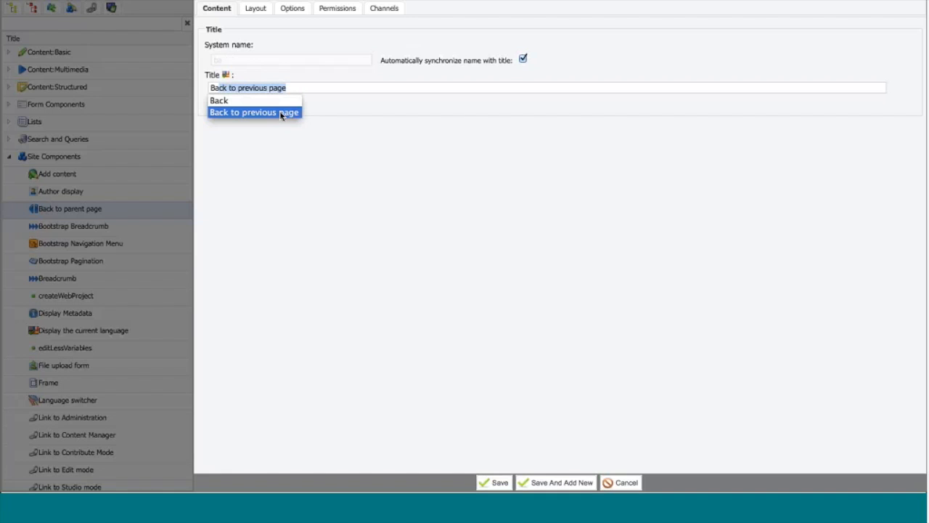
left_click(281, 112)
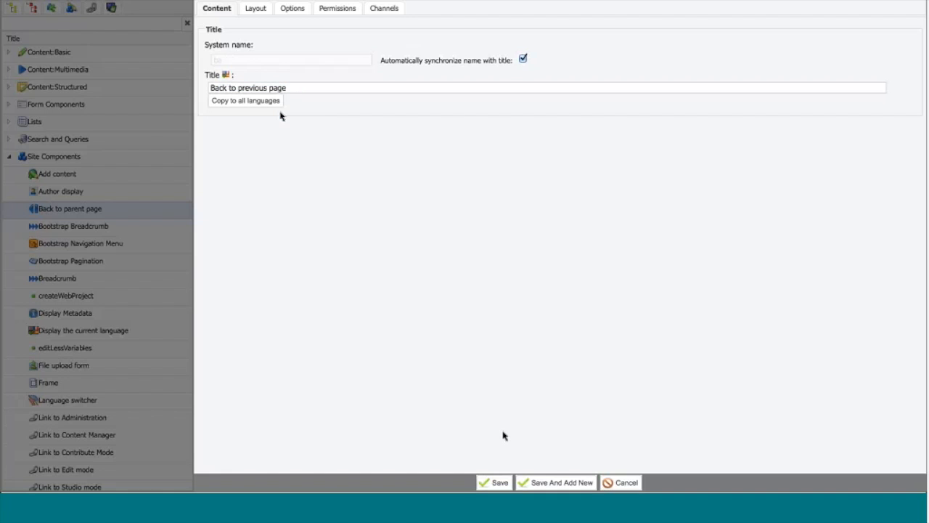
left_click(495, 482)
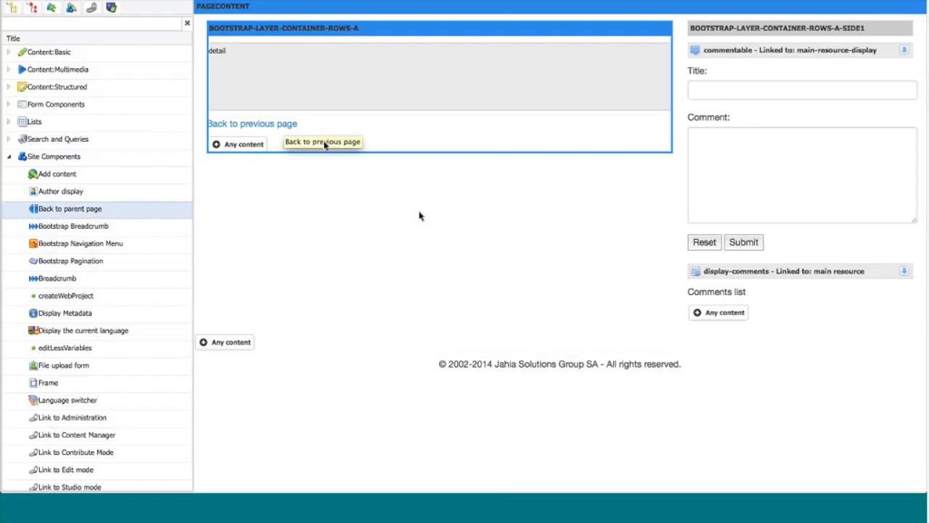
Step: Add a Rich text component to the wide column containing a horizontal line with an empty paragraph above it
left_click(229, 147)
type("ri")
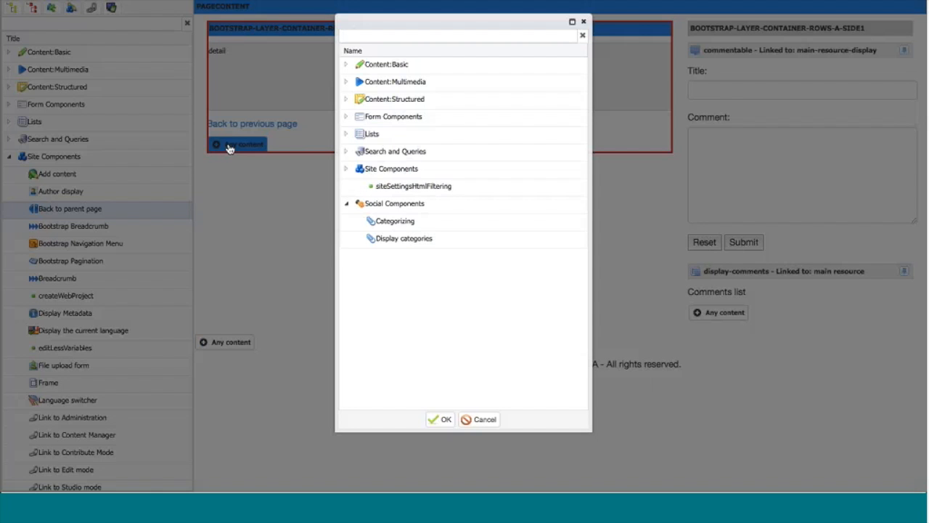
left_click(398, 81)
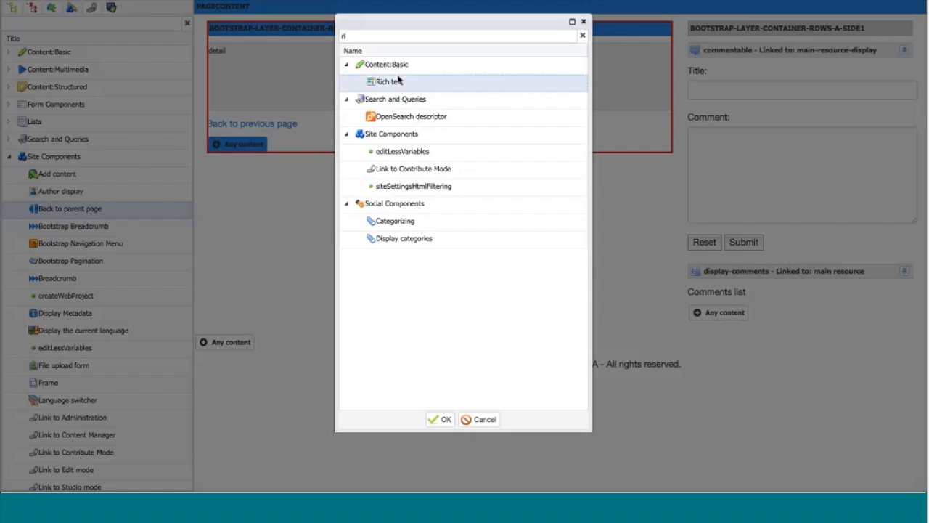
double_click(398, 81)
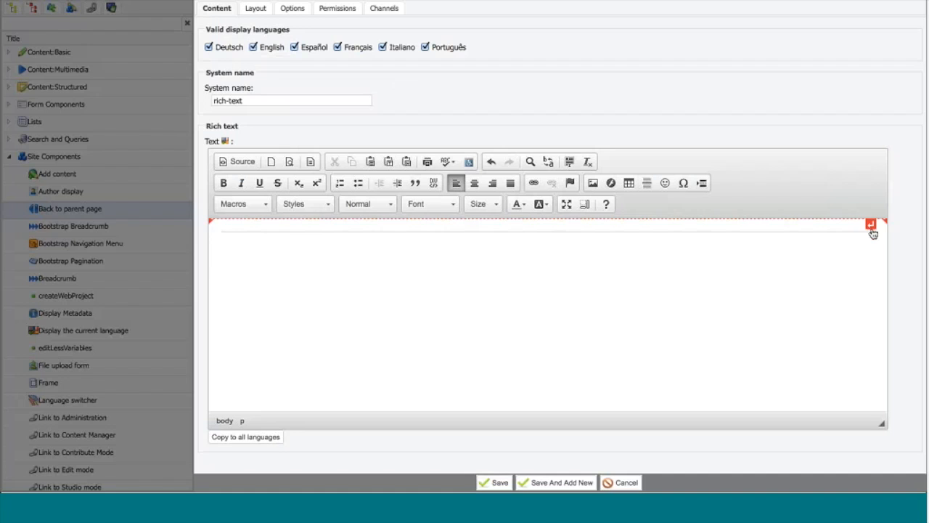
left_click(875, 228)
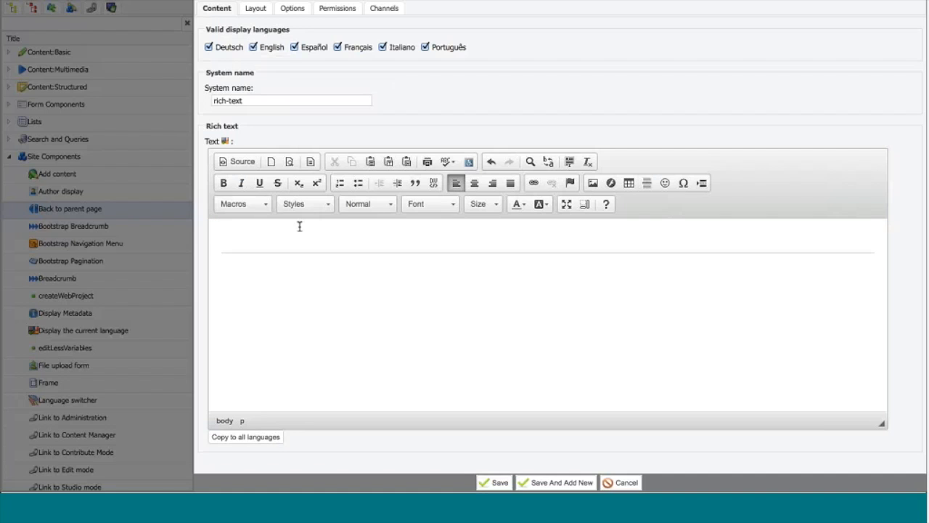
left_click(222, 161)
left_click(239, 162)
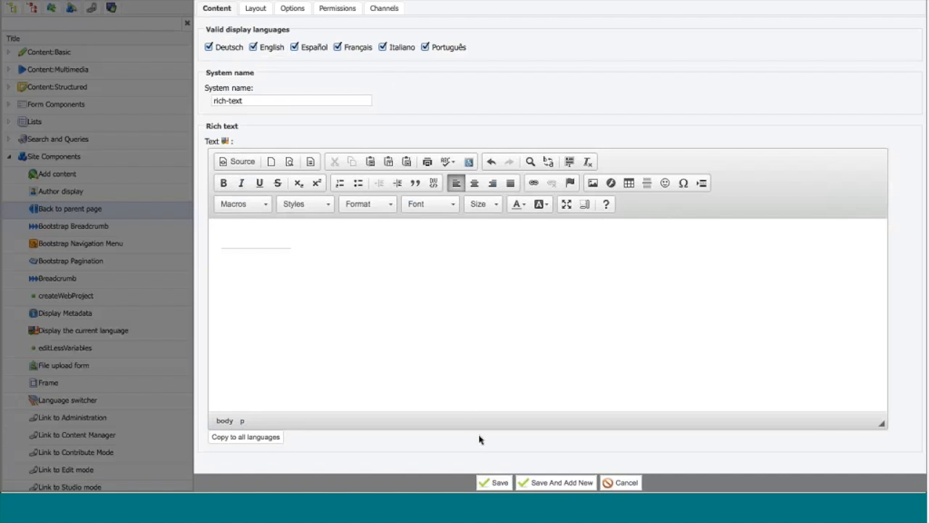
left_click(493, 484)
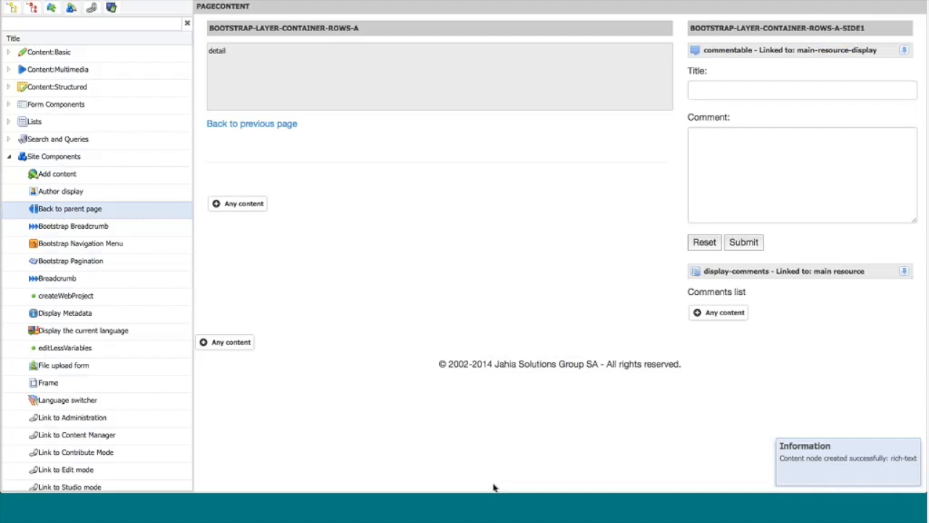
Step: Move the rich-text separator above the back link in the wide column, and check the back link component's properties
left_click_drag(290, 212, 271, 132)
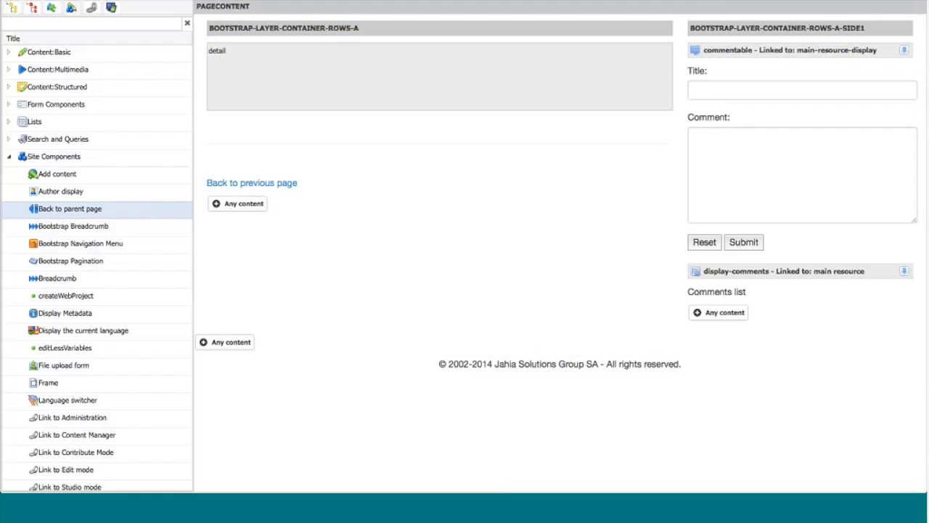
left_click(712, 1)
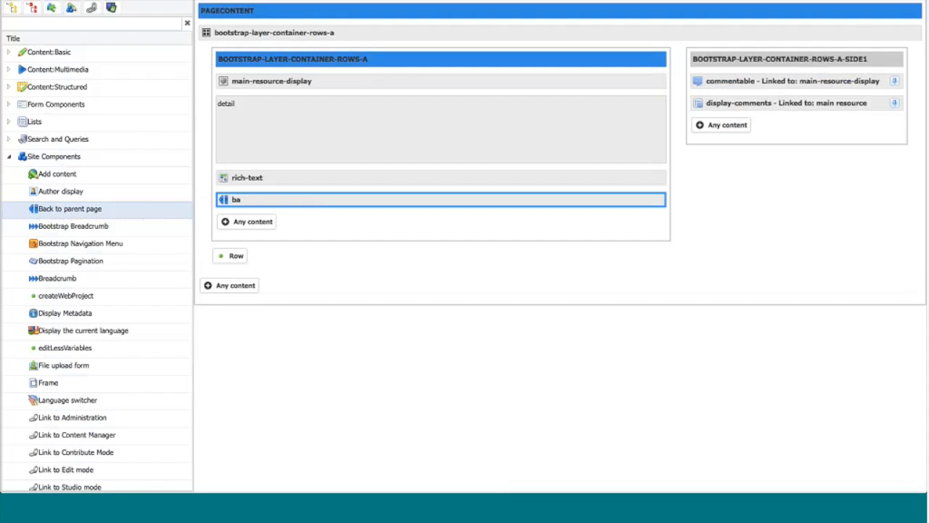
double_click(360, 208)
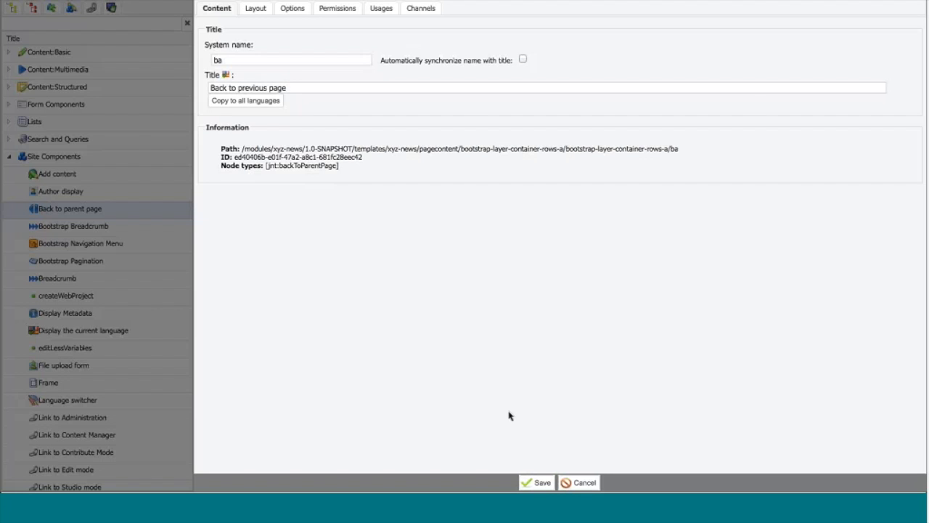
left_click(587, 482)
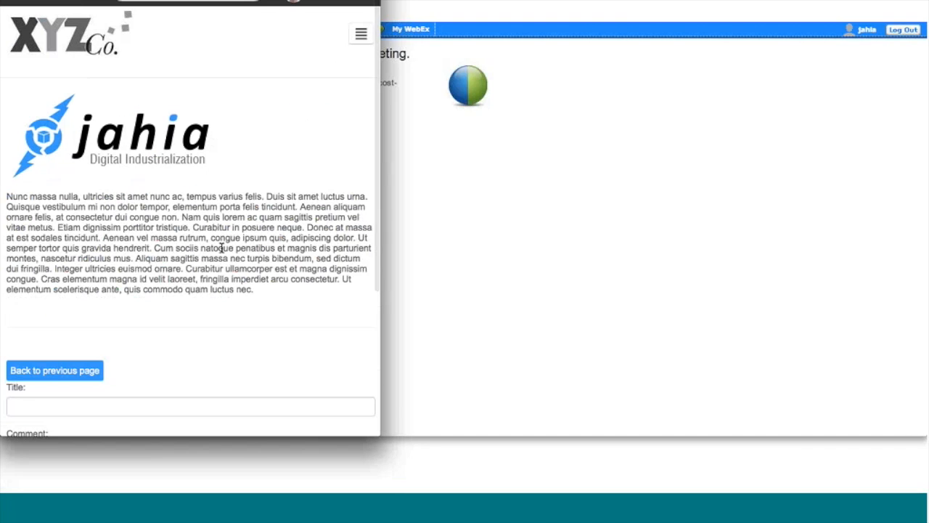
Step: Switch to the live XYZ Co. news article and submit a comment titled "my webinar" with the text "hello world"
scroll(222, 246, "down", 3)
scroll(221, 247, "down", 5)
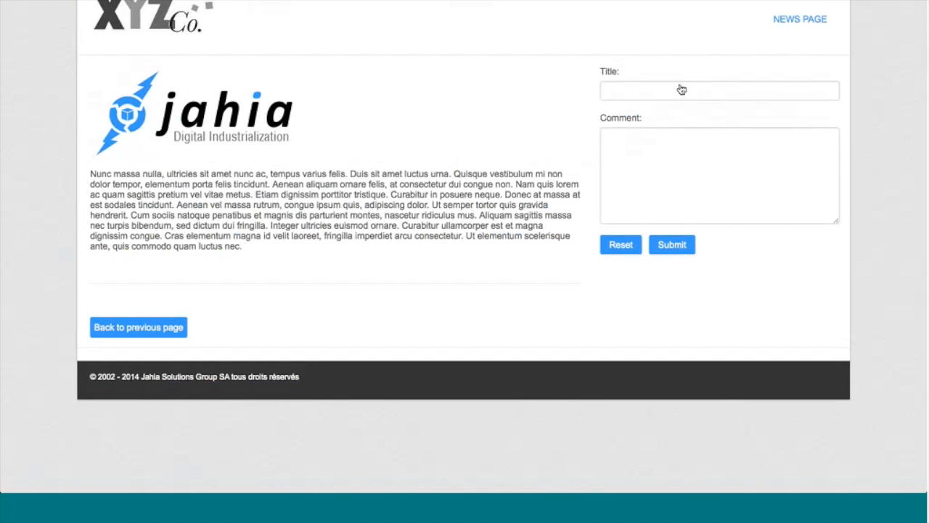
left_click(653, 88)
type("m")
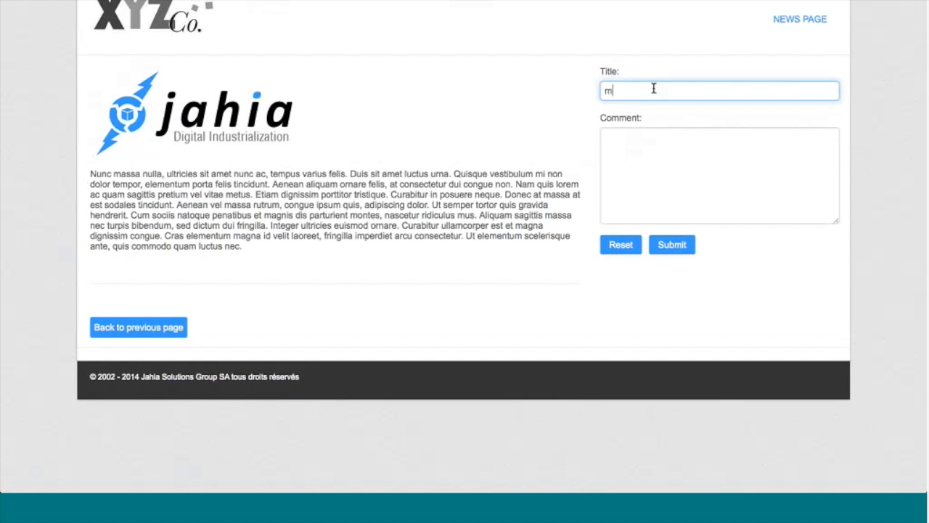
type("y webinar")
key("Tab")
type("hell")
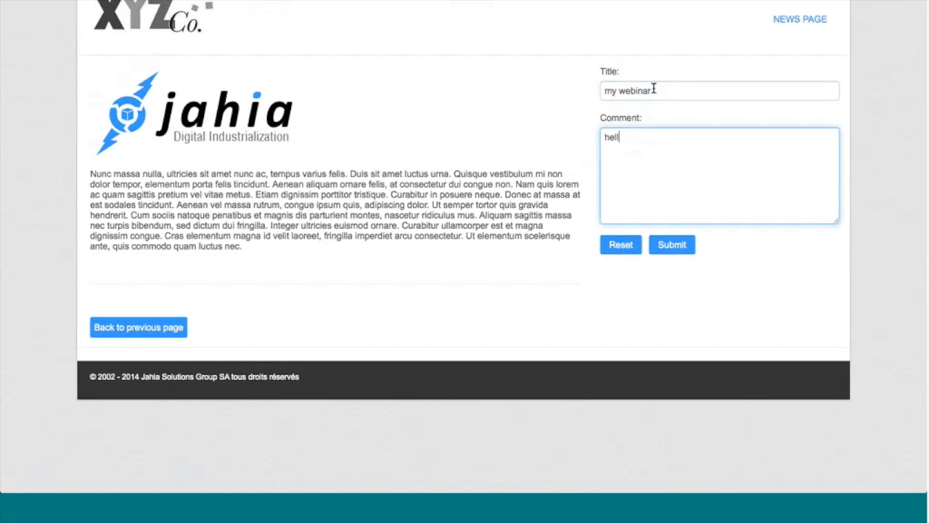
type("o world")
left_click(672, 245)
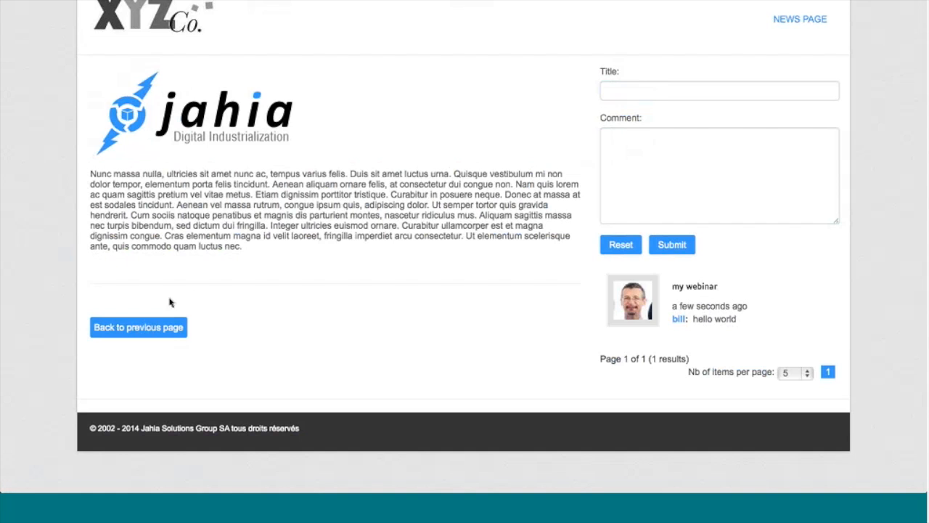
Step: Test the article's back link to the News Page and reopen the "XYZ Manufacturing now on Jahia 7!" article
left_click(138, 327)
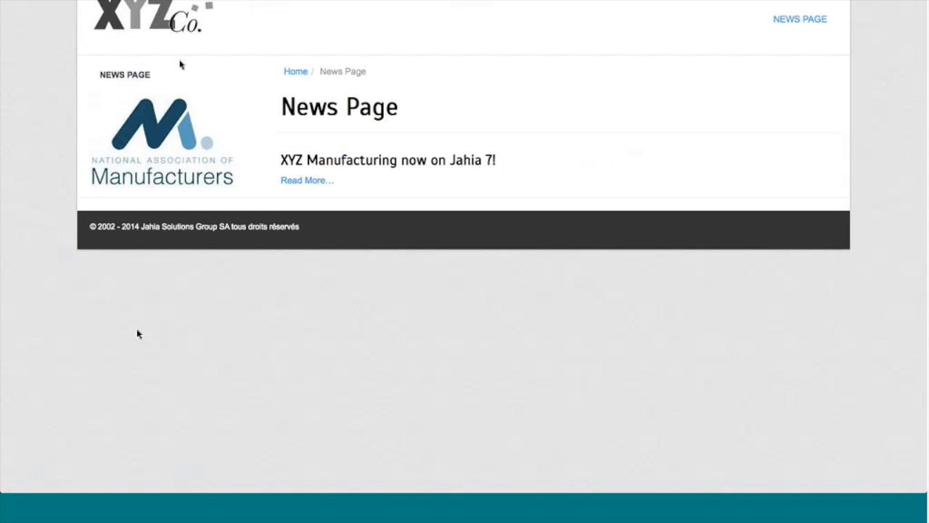
left_click(296, 181)
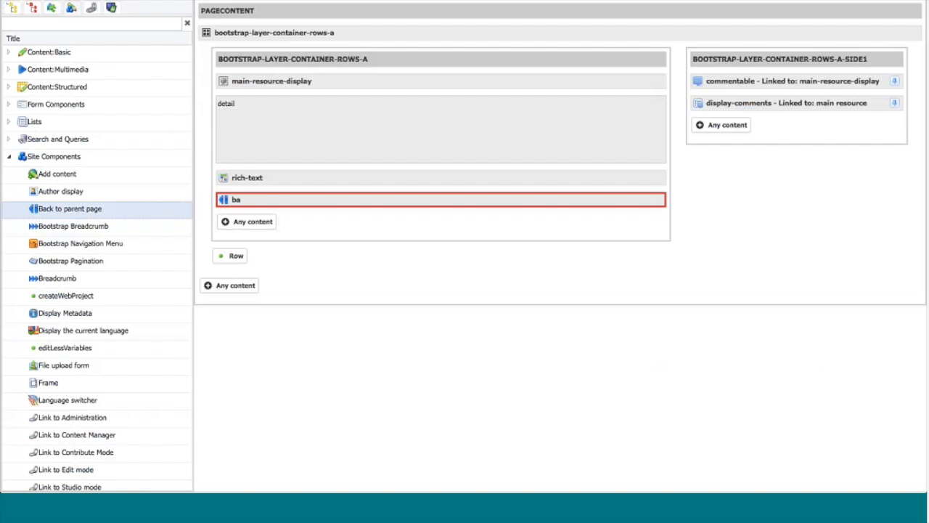
Step: Switch to Jahia Studio, view the XYZ Components definition in the XYZ News source tree, and examine the module's release and distribution options
left_click(14, 7)
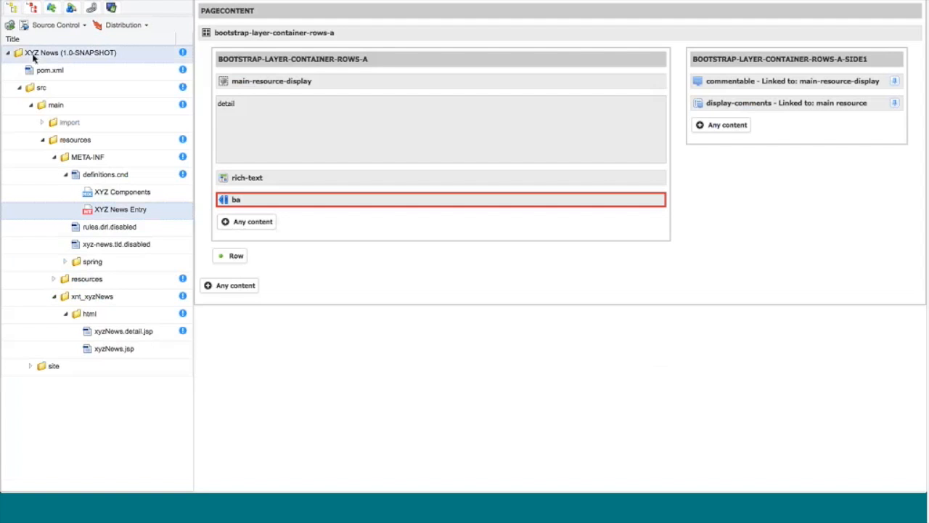
left_click(99, 191)
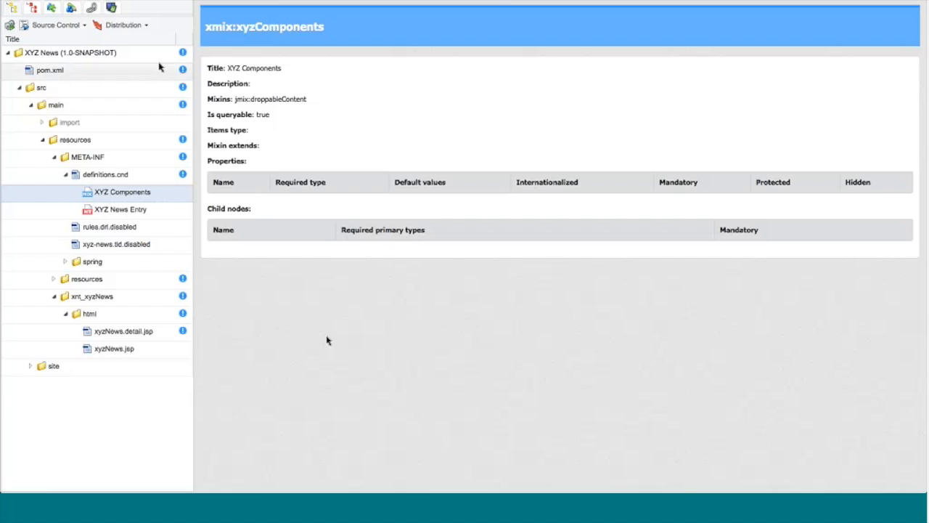
left_click(145, 26)
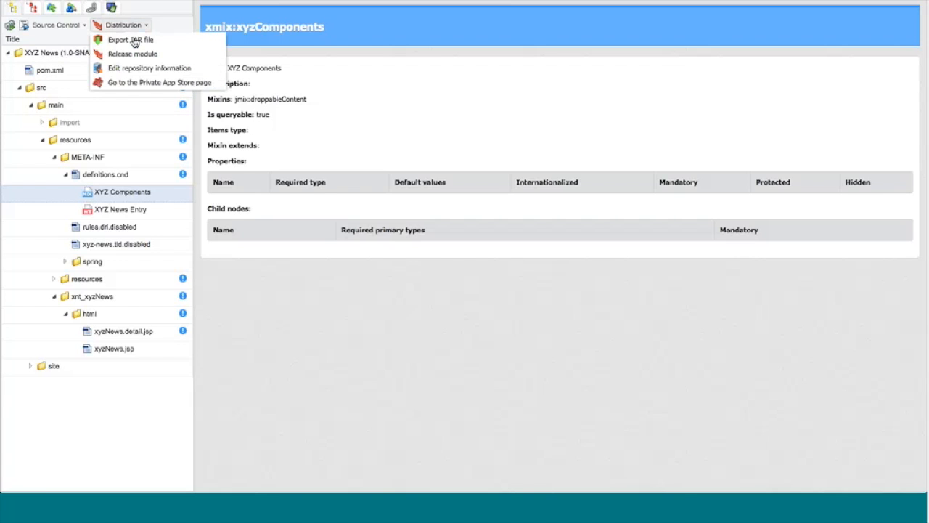
left_click(140, 56)
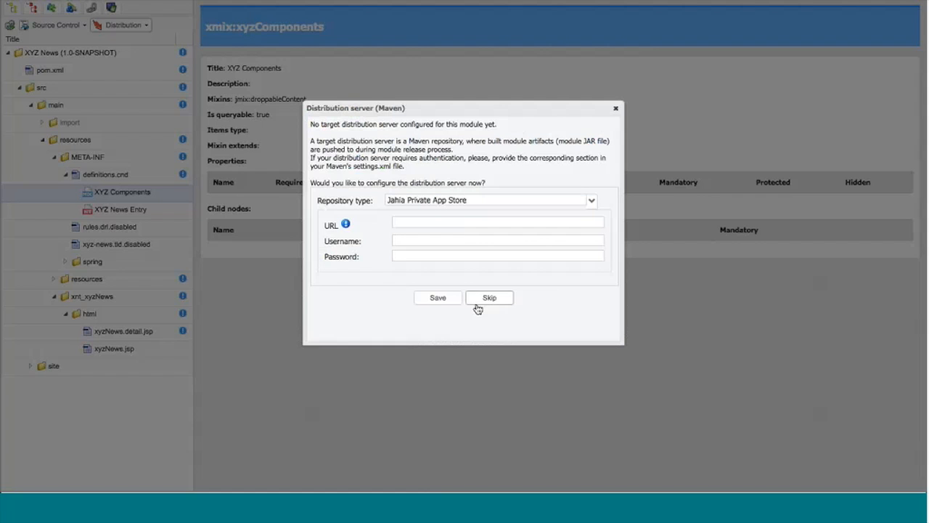
left_click(616, 108)
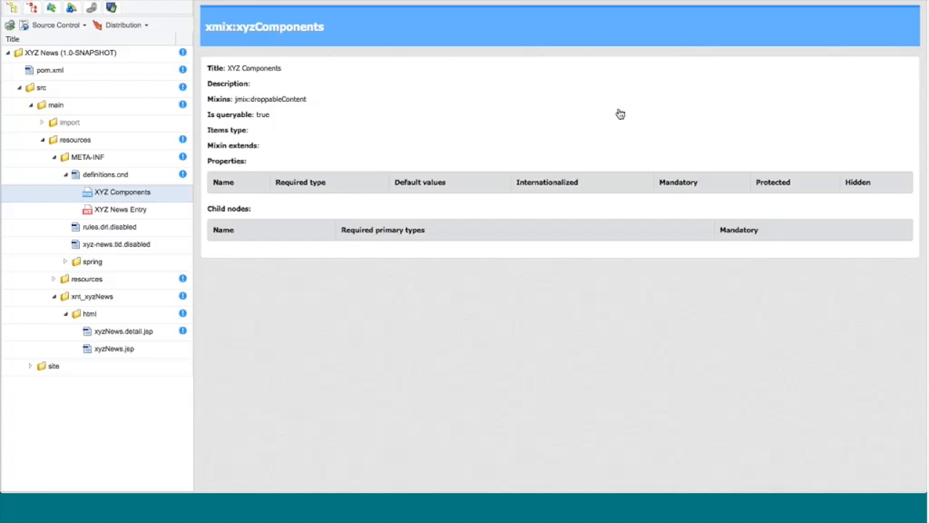
left_click(148, 27)
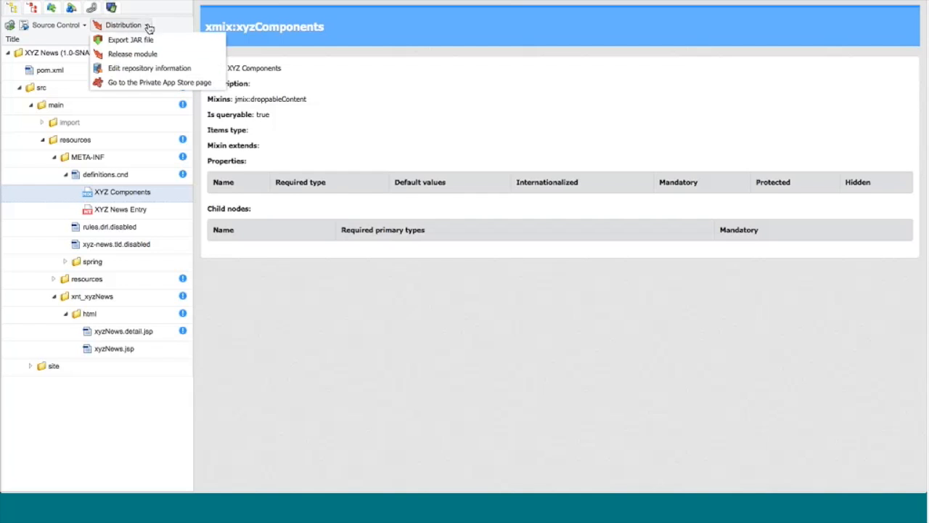
Step: Go to the Private App Store page for the XYZ News module and log in with the account username and password
left_click(138, 83)
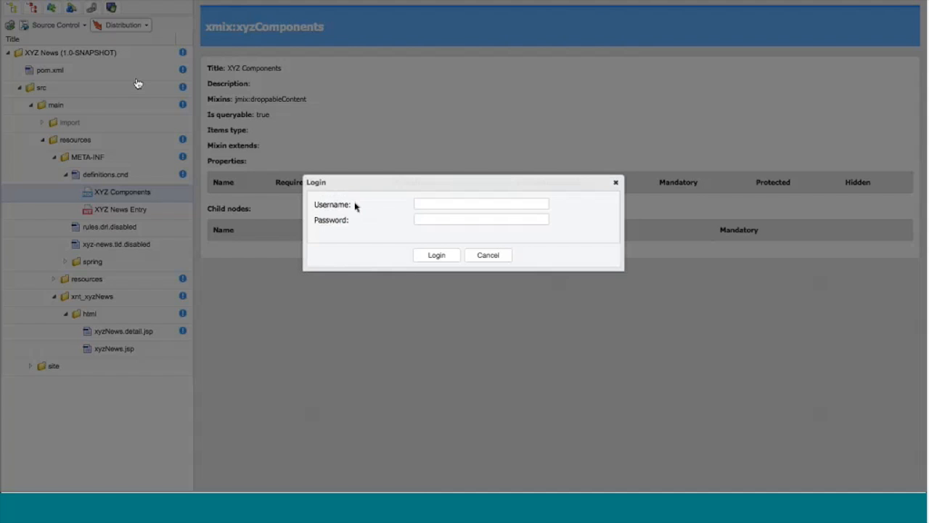
left_click(420, 204)
key("Tab")
left_click(427, 258)
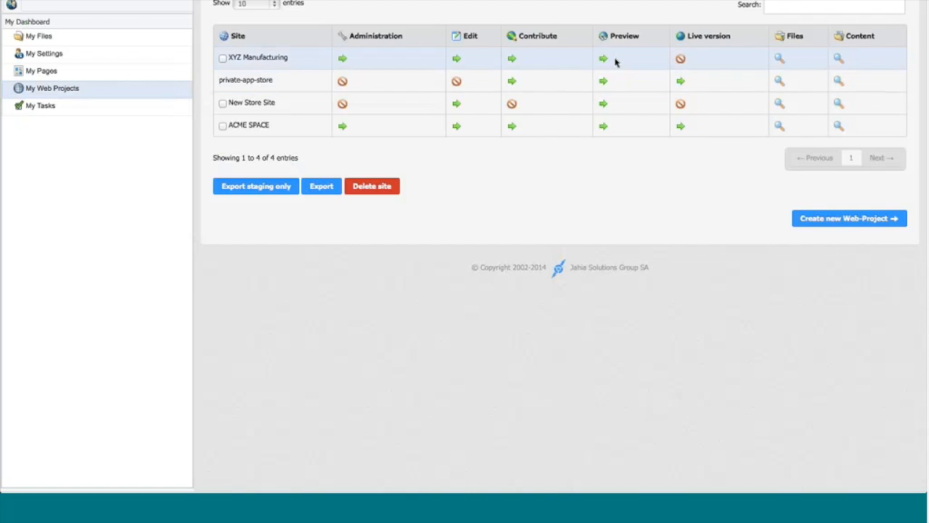
Step: View the live version of the private-app-store site and copy its AppStore URL to the clipboard
left_click(681, 83)
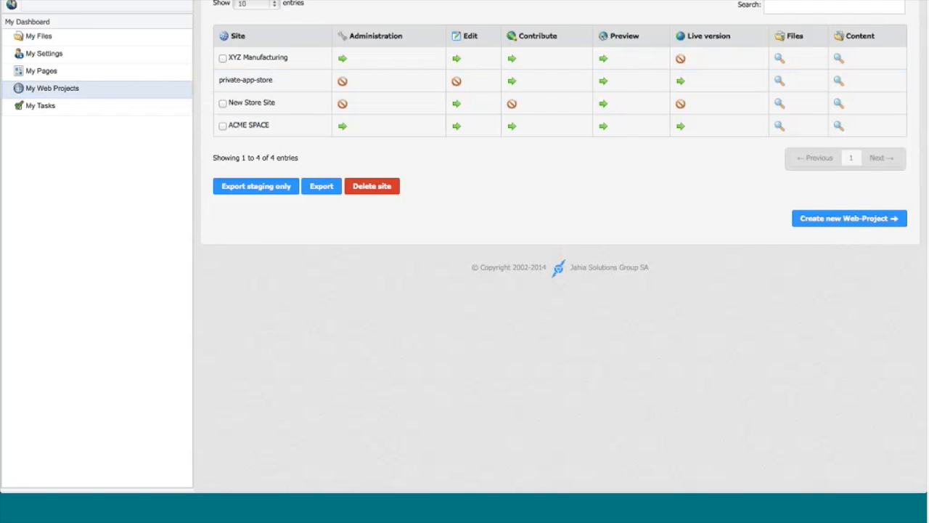
left_click(12, 5)
left_click(30, 11)
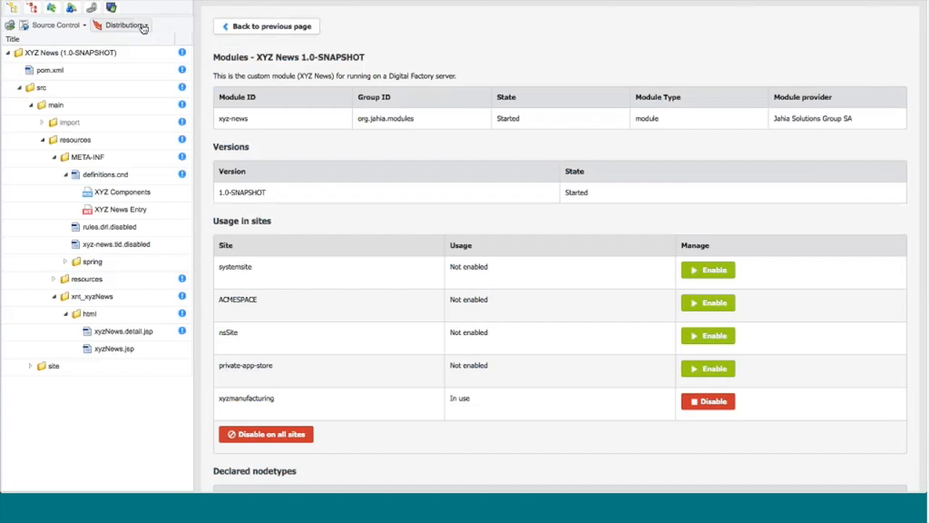
left_click(141, 25)
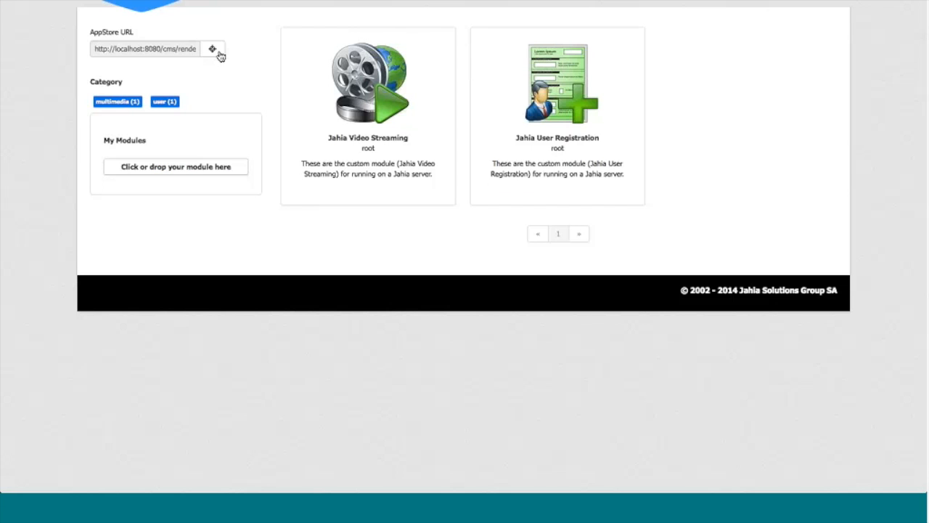
left_click(212, 49)
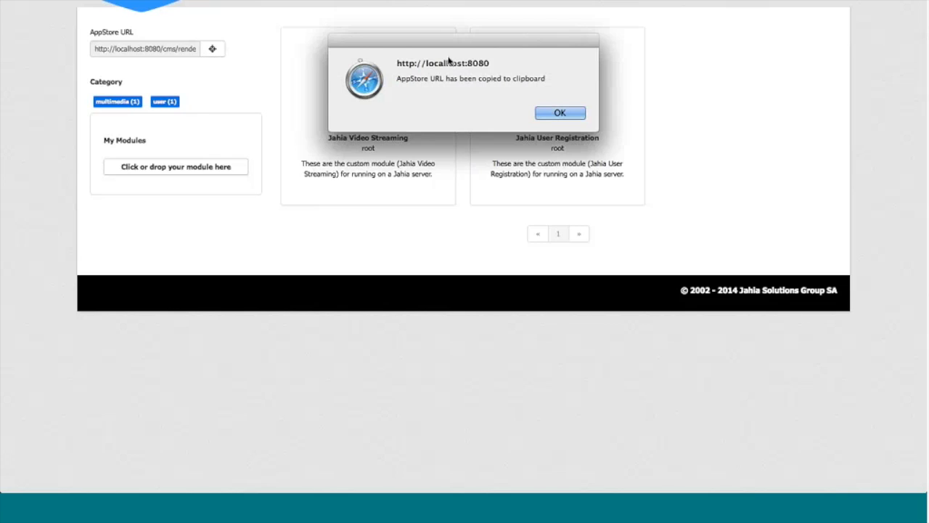
left_click(556, 114)
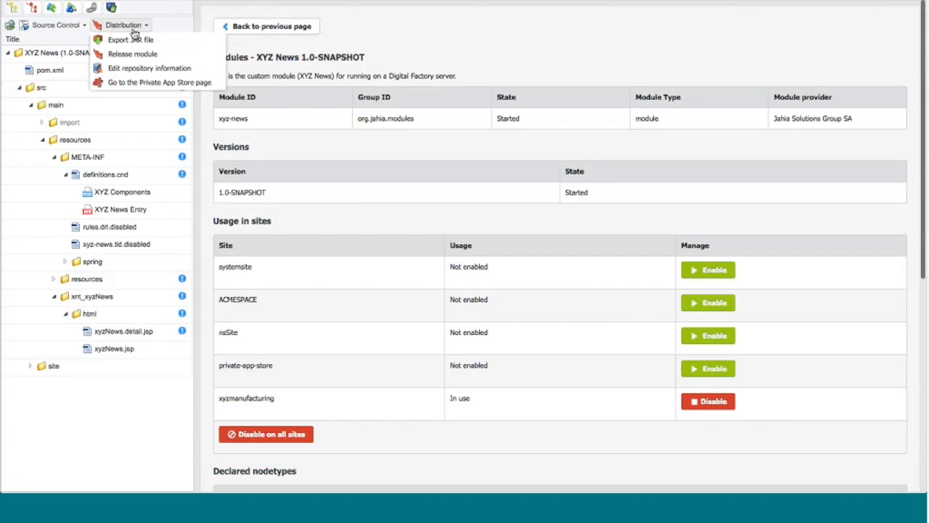
left_click(131, 67)
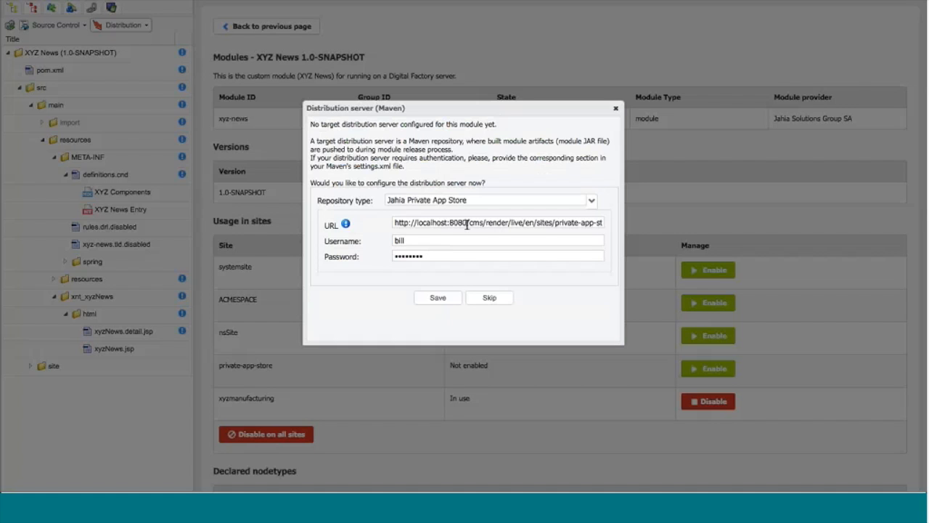
left_click(444, 297)
left_click(456, 222)
key("End")
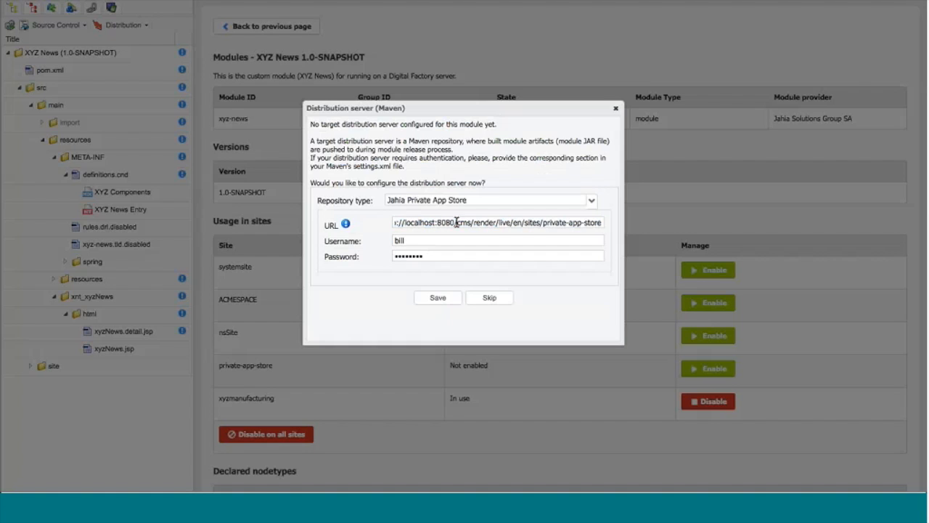
left_click_drag(457, 222, 383, 216)
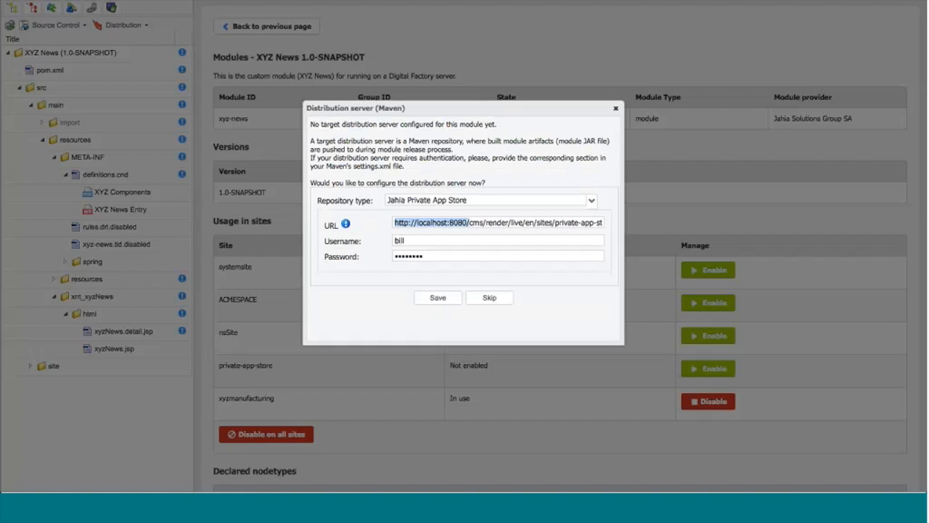
left_click(436, 298)
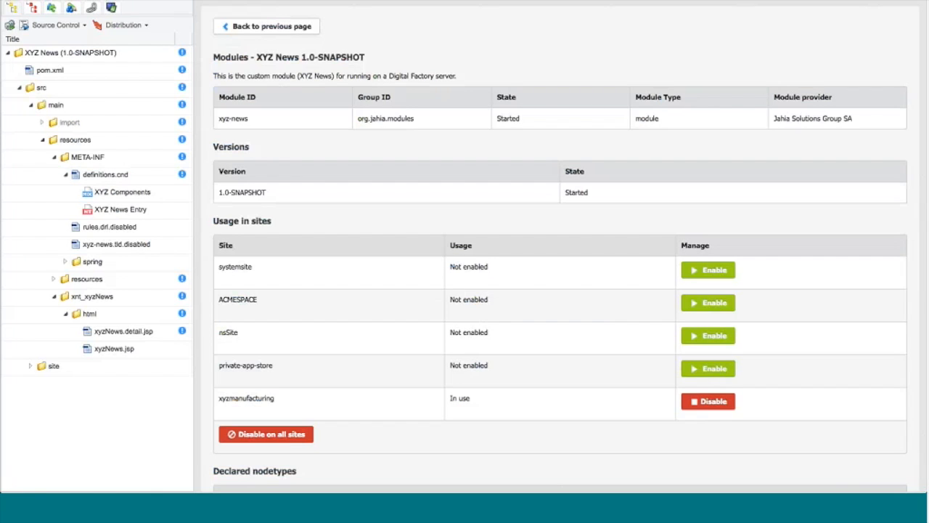
Step: Release the XYZ News module as 1.0 with next iteration version 1.1-SNAPSHOT, publishing it to the Private App Store
left_click(143, 27)
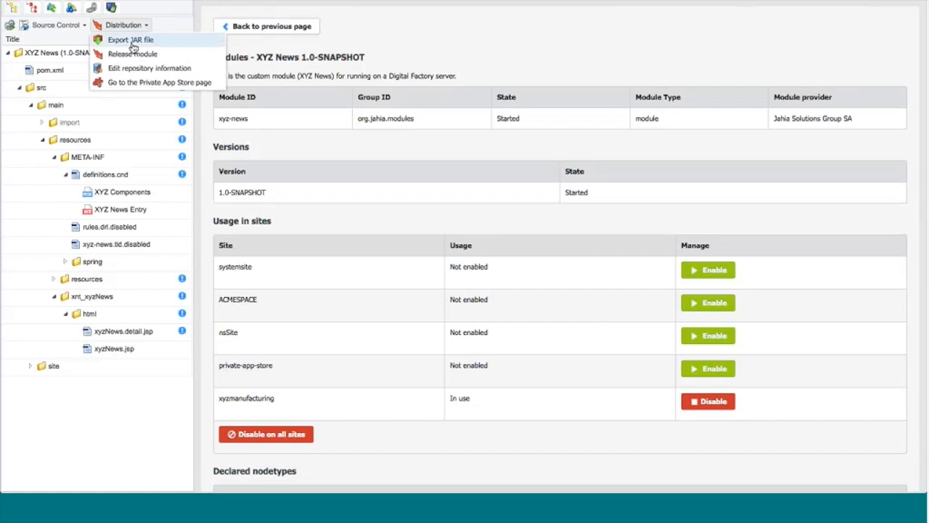
left_click(131, 55)
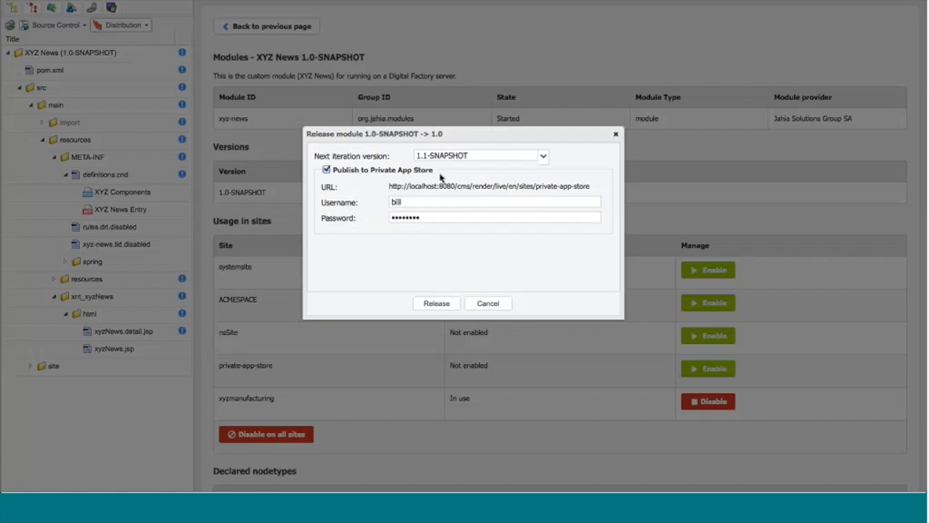
left_click(543, 157)
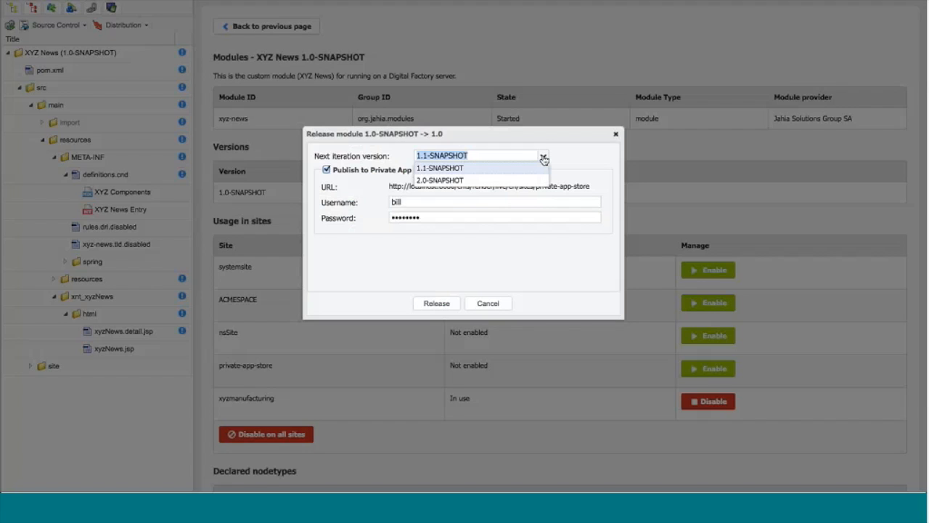
left_click(544, 158)
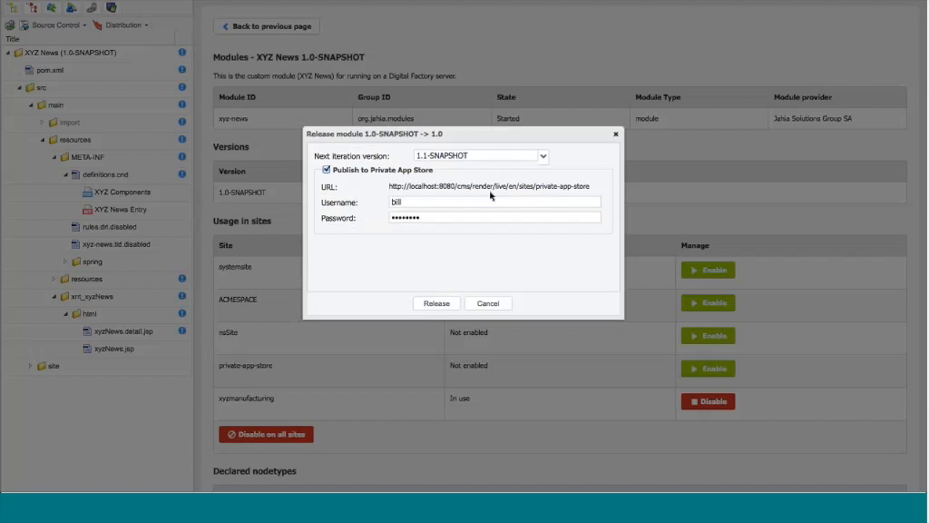
left_click(435, 302)
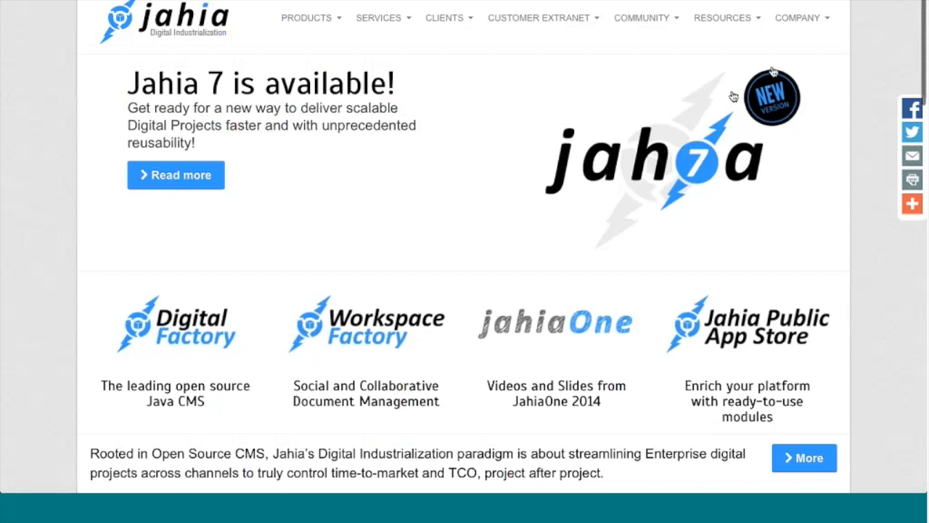
Step: Switch to the Jahia website and open the Jahia Public App Store
left_click(751, 327)
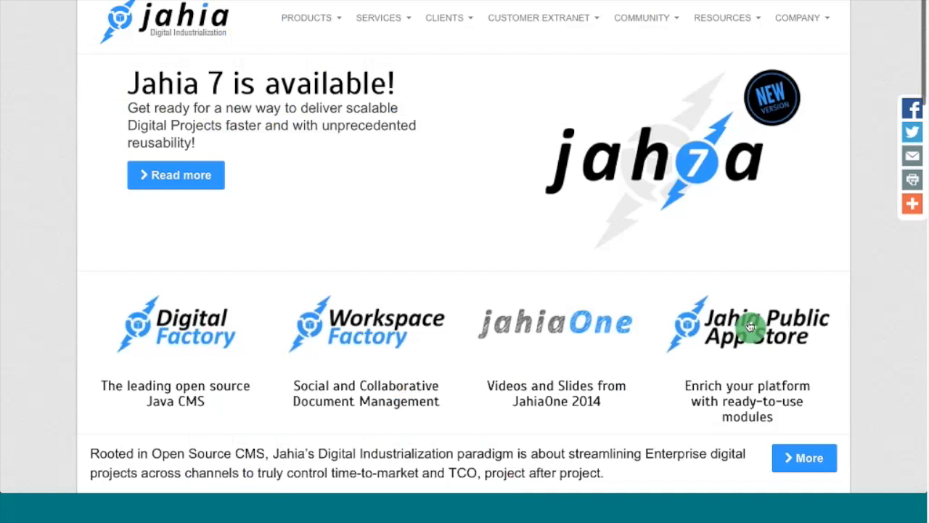
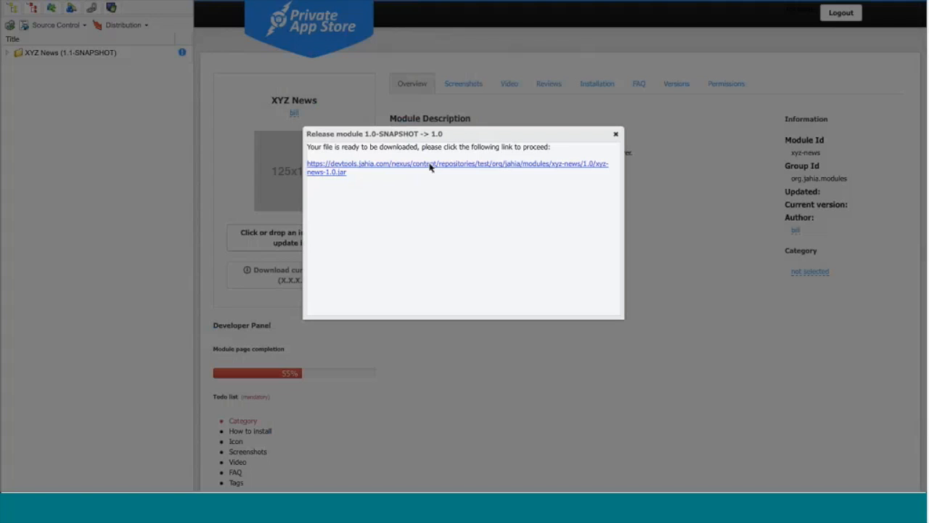
Step: Open the XYZ News module page in the Private App Store and set the module icon to news.gif
left_click(615, 135)
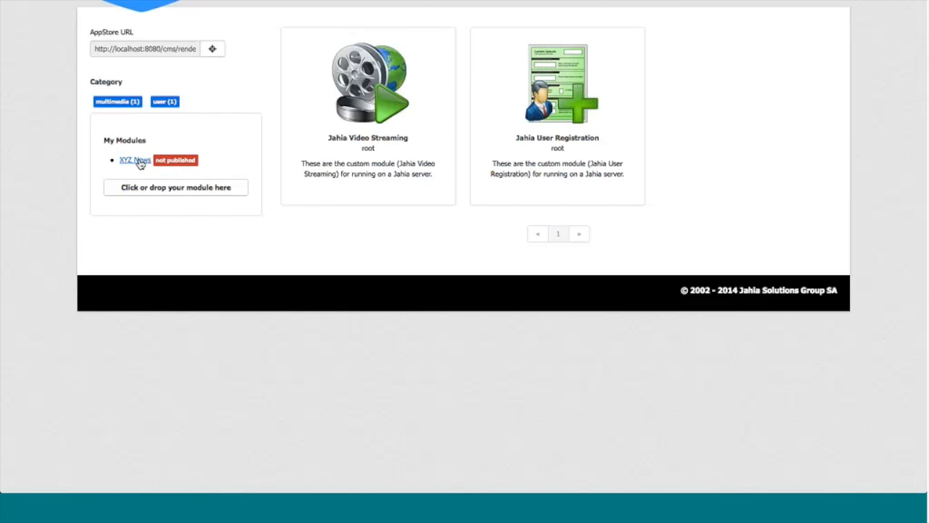
left_click(135, 160)
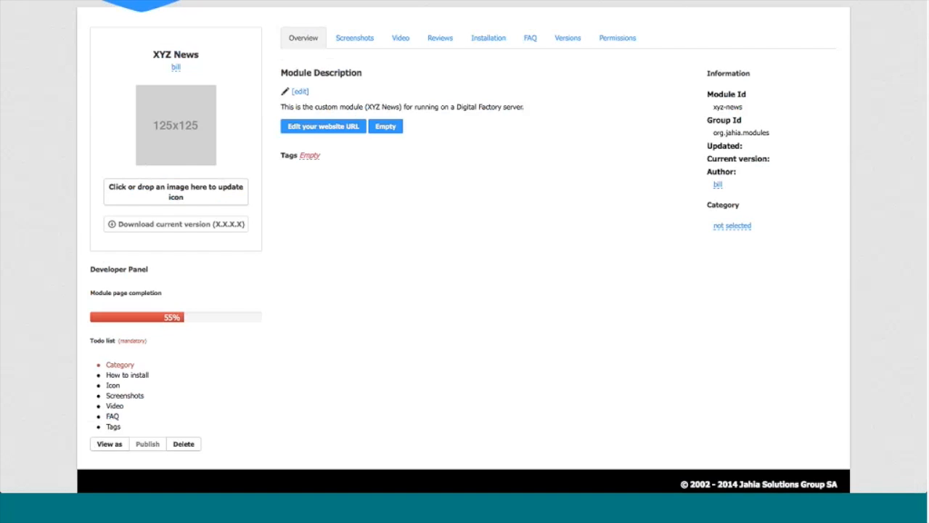
left_click(181, 190)
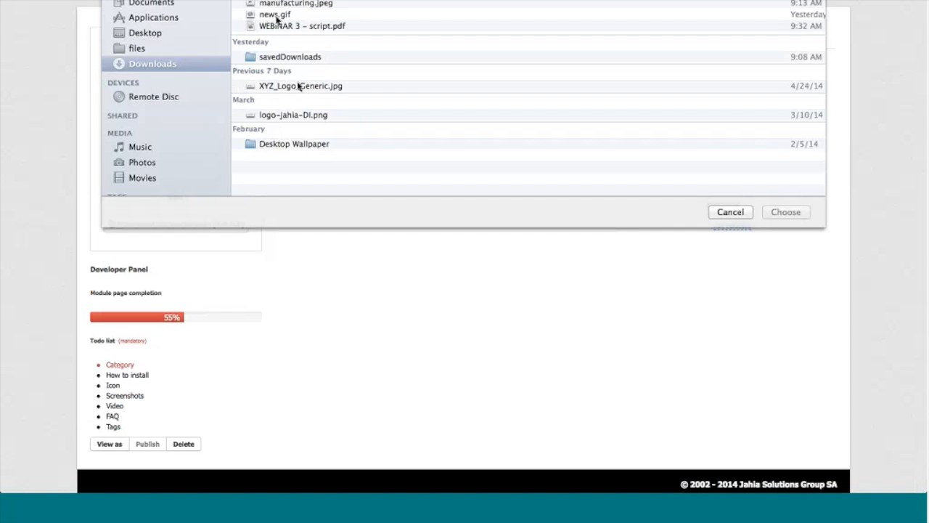
double_click(275, 14)
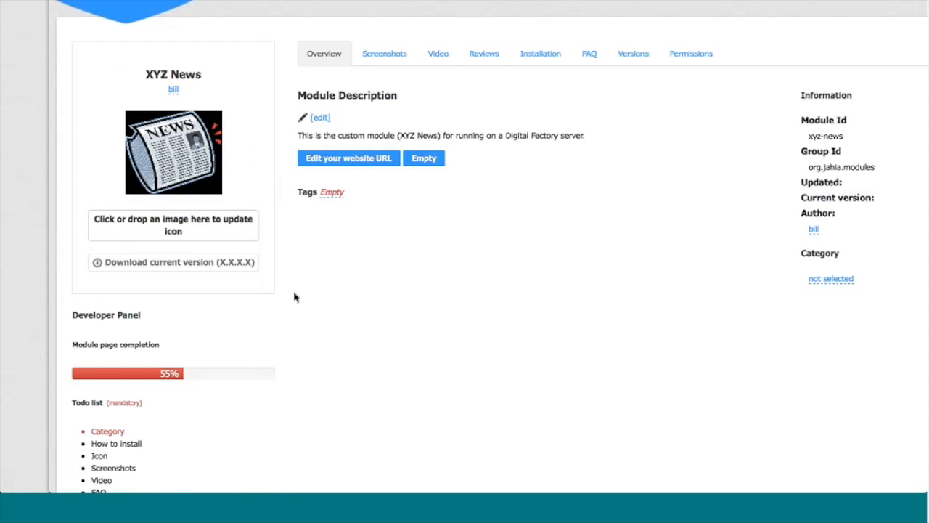
Step: Review the module's todo list and check how the Jahia Public App Store groups modules by category, such as social
scroll(294, 296, "down", 3)
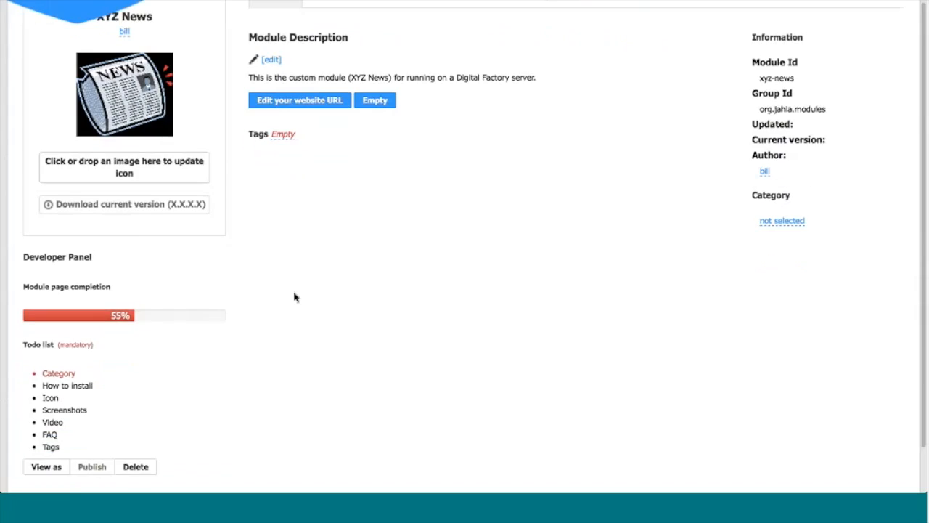
scroll(294, 296, "down", 1)
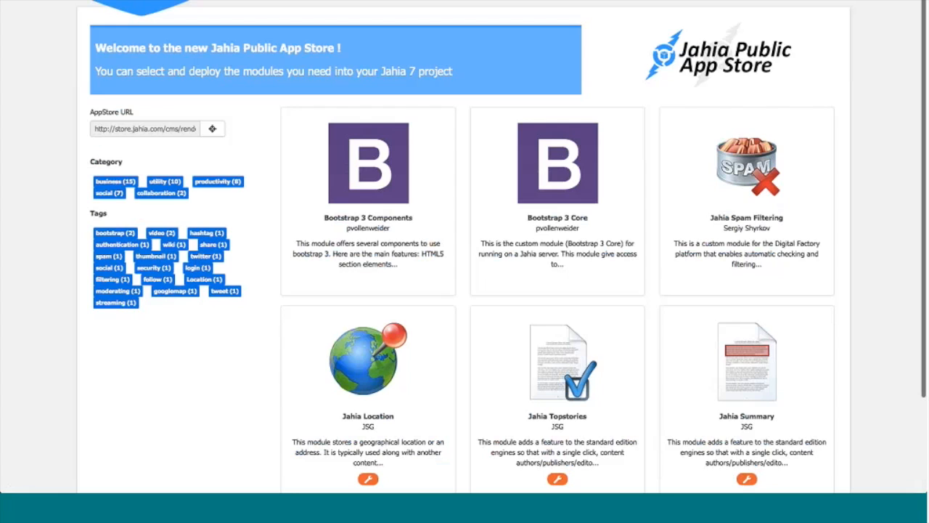
left_click(109, 193)
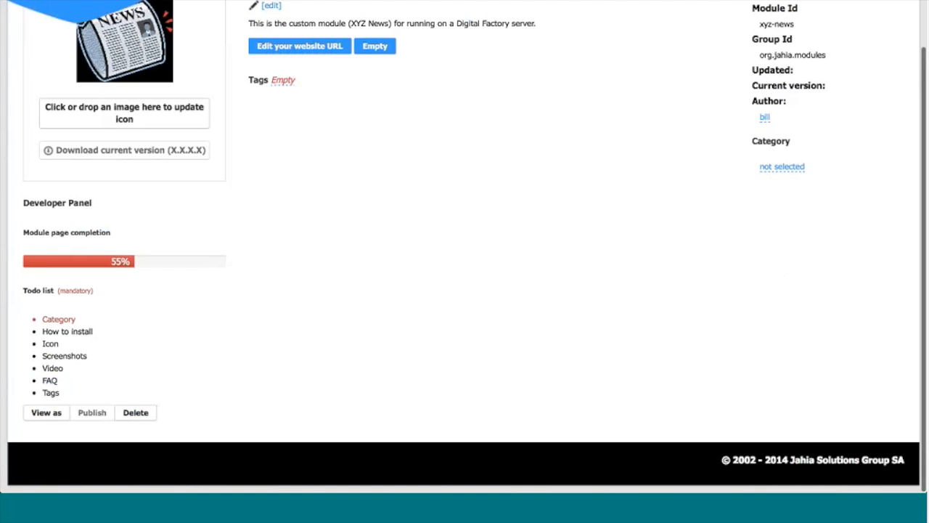
Step: Set the XYZ News module's category to news
scroll(373, 118, "up", 3)
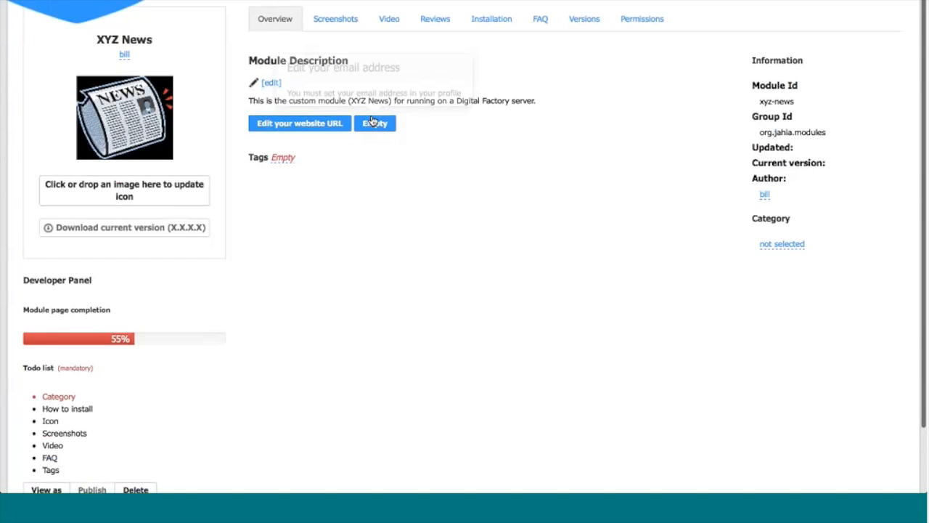
left_click(772, 228)
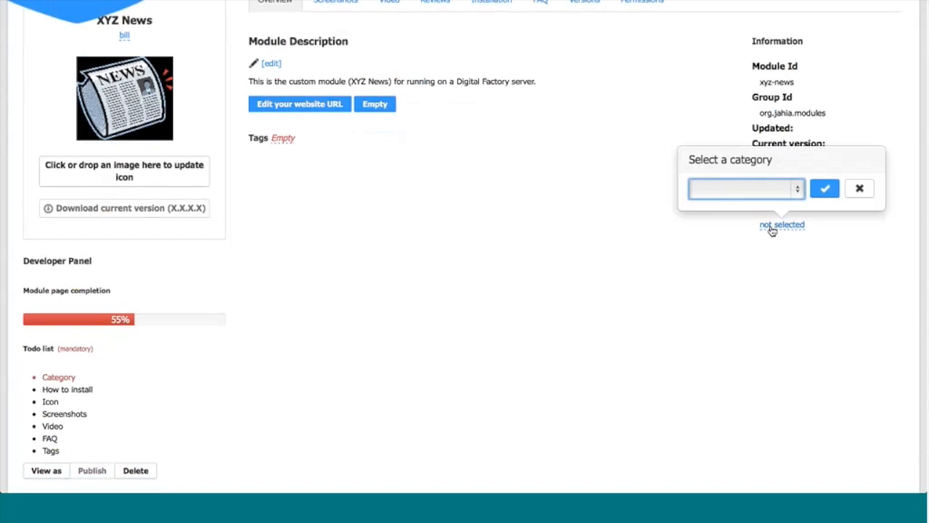
left_click(797, 192)
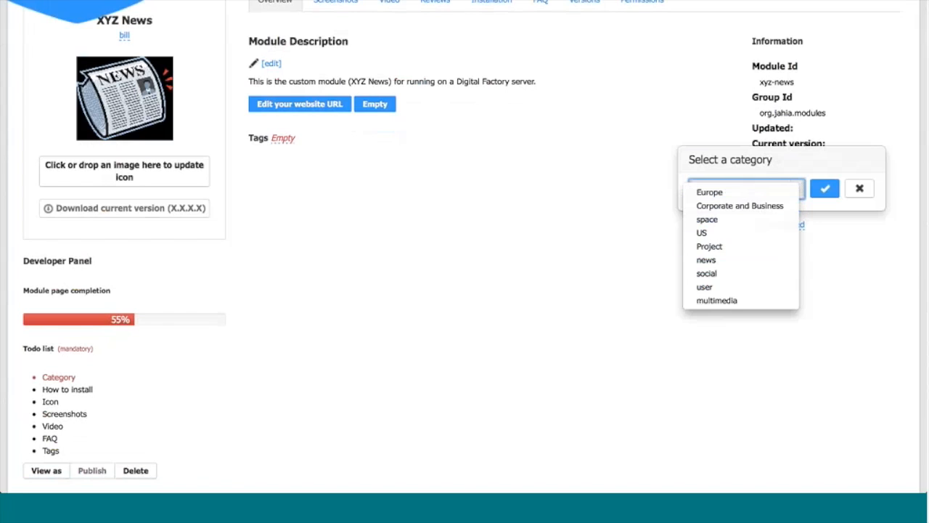
left_click(721, 262)
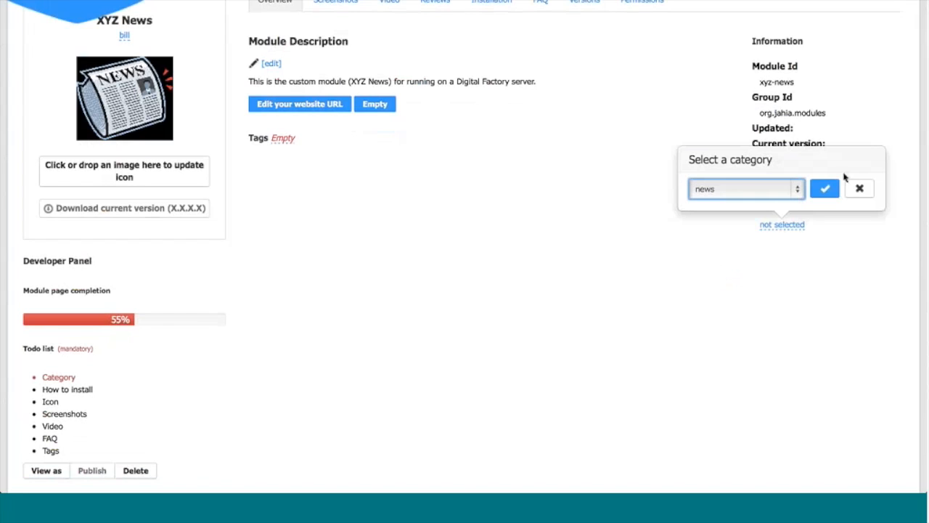
left_click(825, 189)
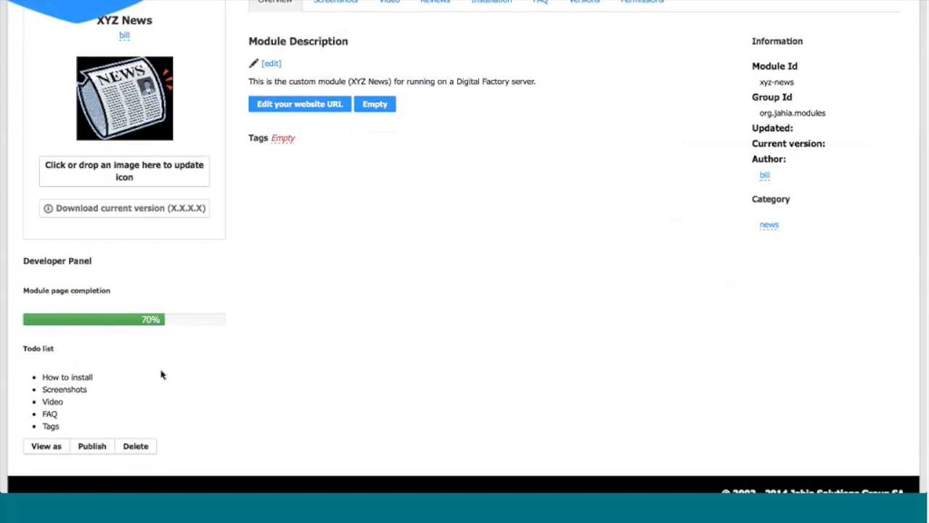
Step: Examine the module page's contact, screenshots, video and reviews sections, including the available video providers
scroll(167, 374, "up", 1)
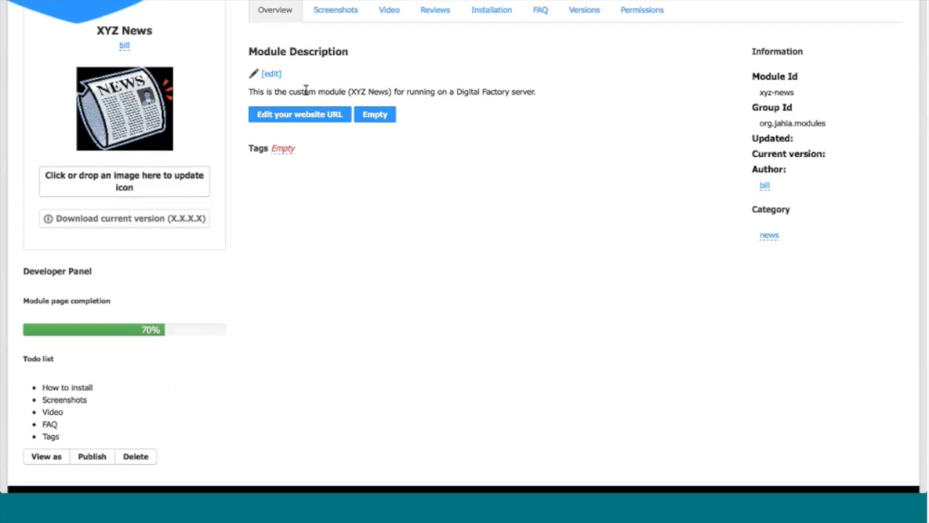
left_click(374, 118)
left_click(334, 15)
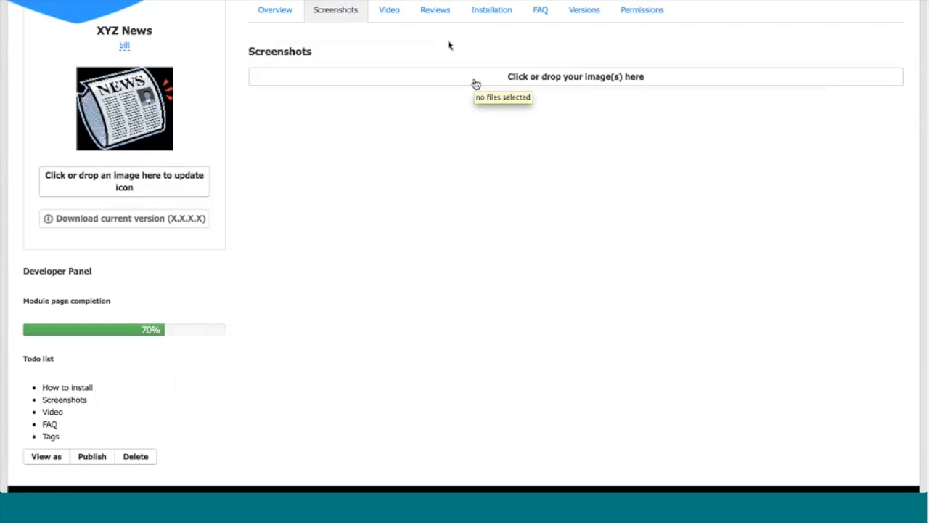
left_click(392, 17)
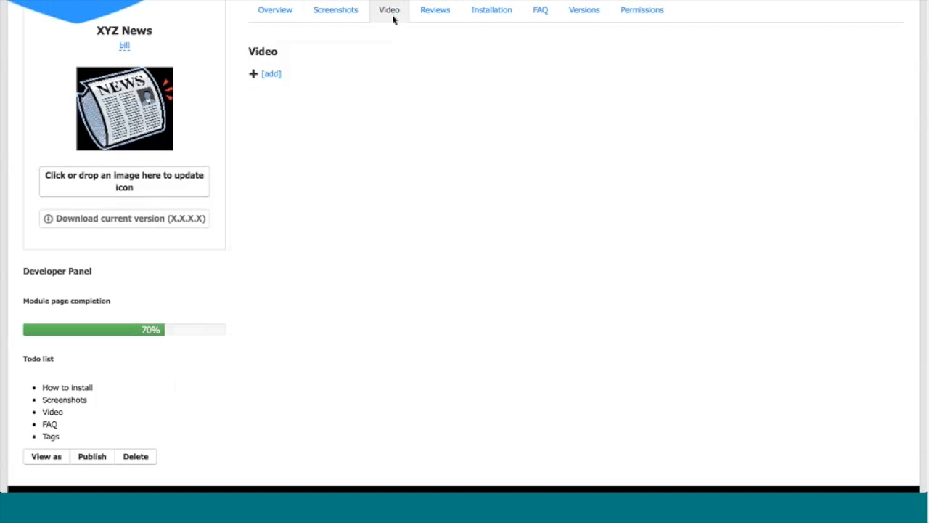
left_click(253, 75)
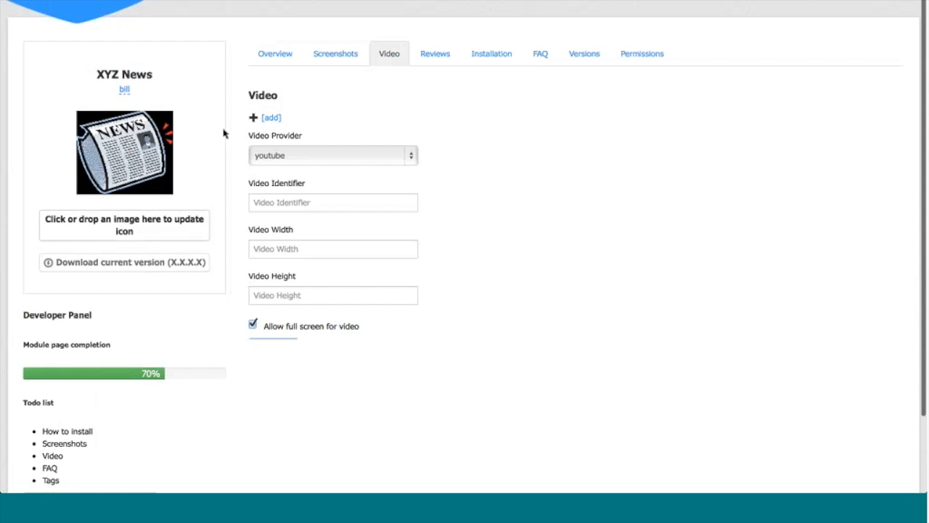
left_click(300, 160)
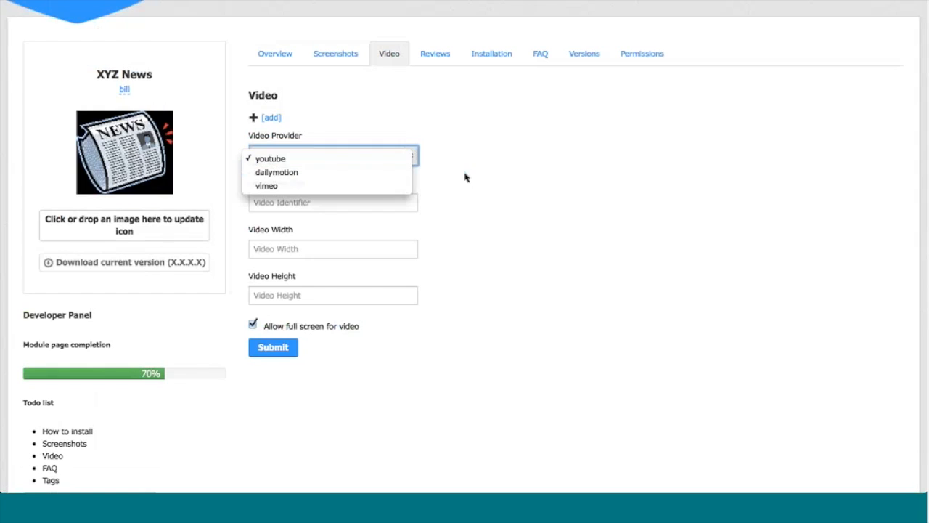
left_click(487, 187)
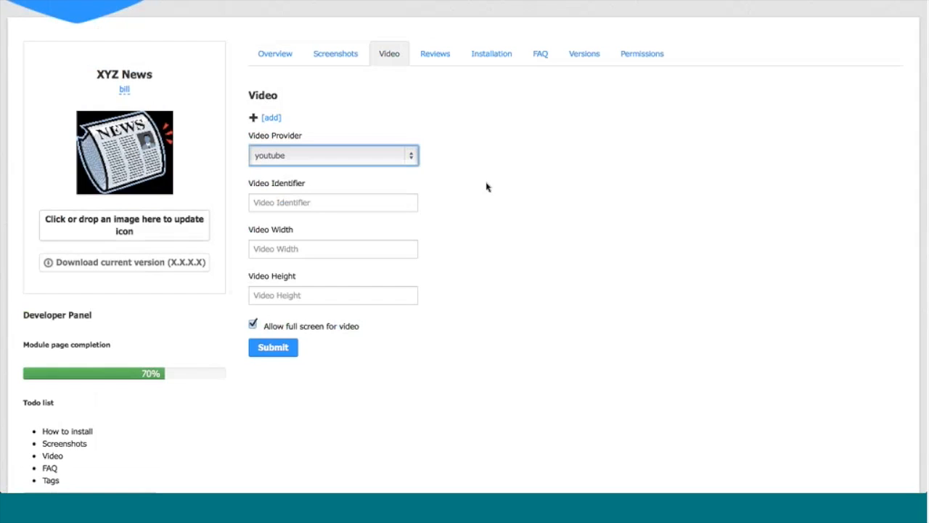
left_click(425, 57)
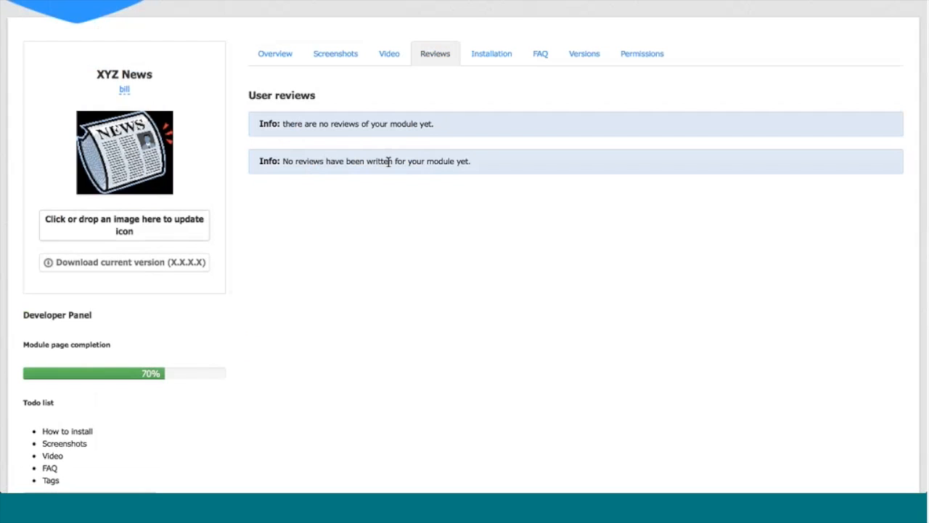
Step: Save "download and go!" as the module's How to install instructions
left_click(491, 58)
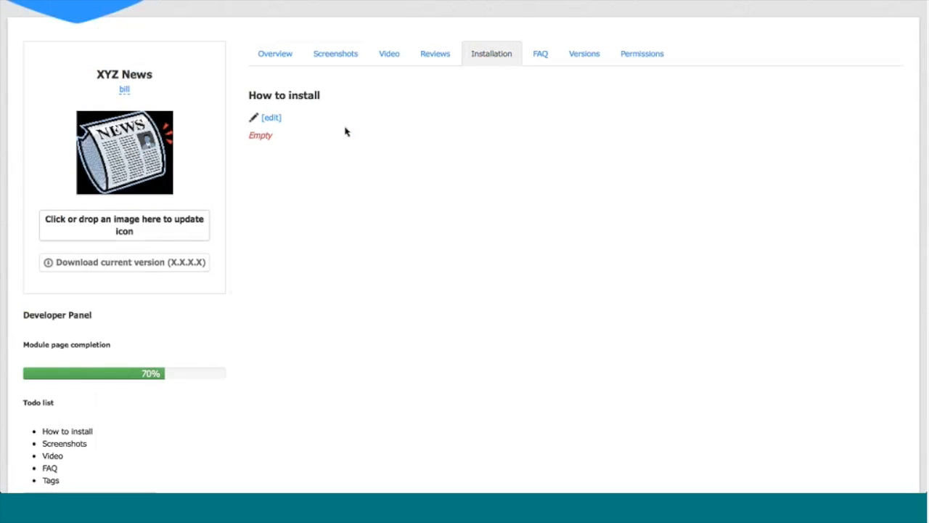
left_click(267, 120)
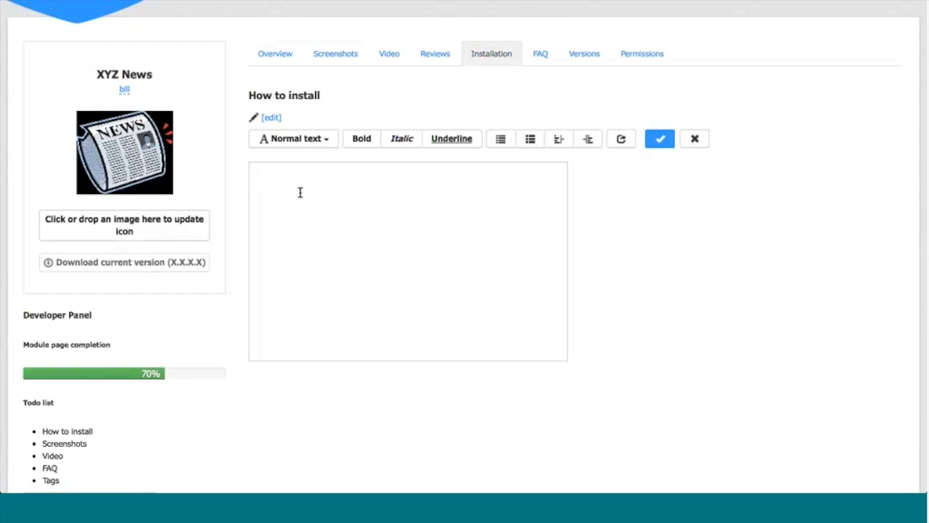
type("download and go!")
left_click(659, 138)
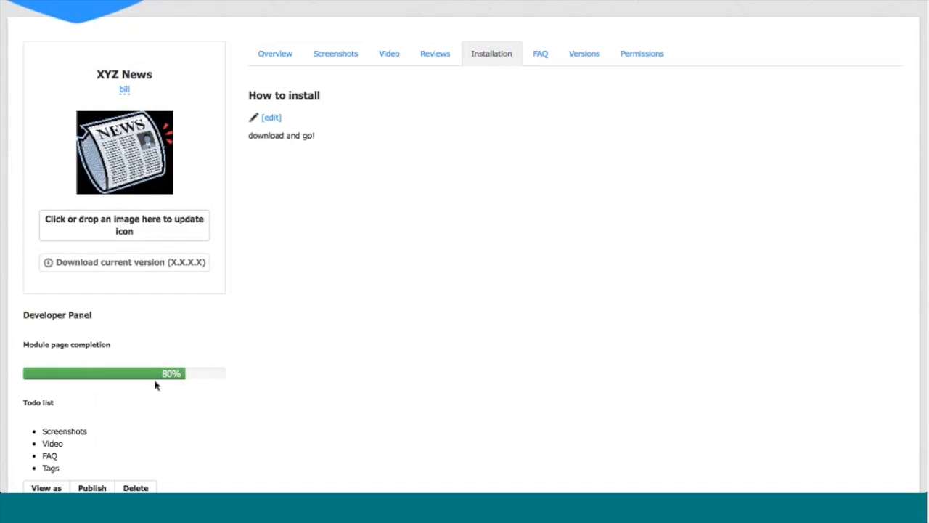
Step: Save the module's frequently asked questions with "Faq1" on the first line and "Answers" on the second
left_click(540, 55)
left_click(272, 118)
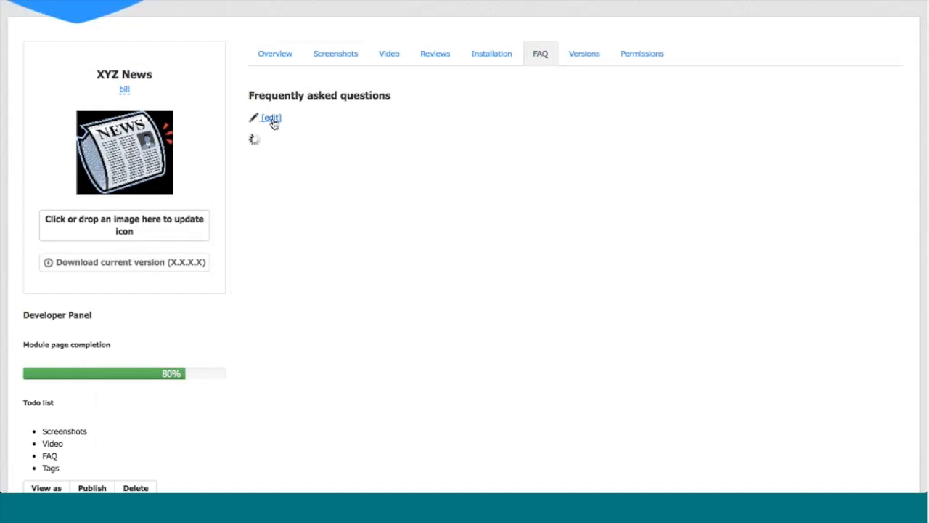
type("F")
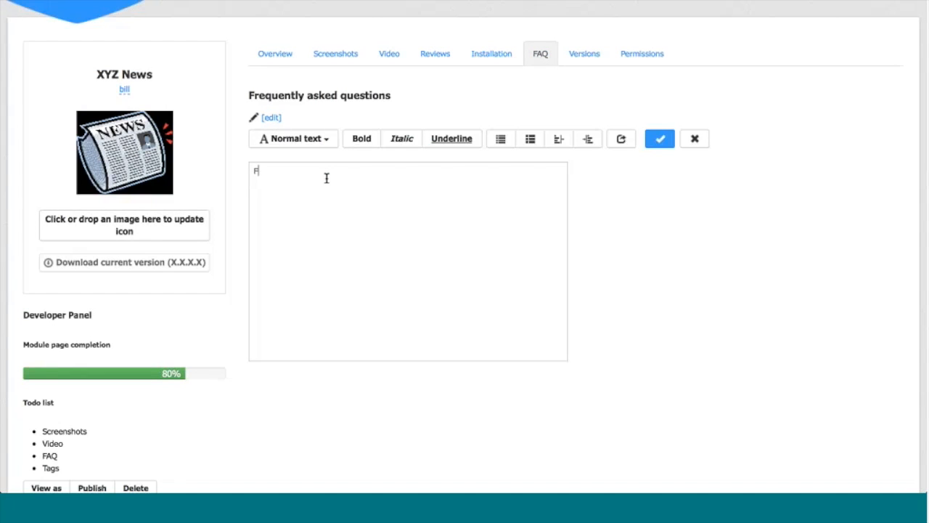
type("aq1")
key("Return")
type("An")
type("szer")
key("BackSpace")
key("BackSpace")
key("BackSpace")
type("wers")
left_click(656, 140)
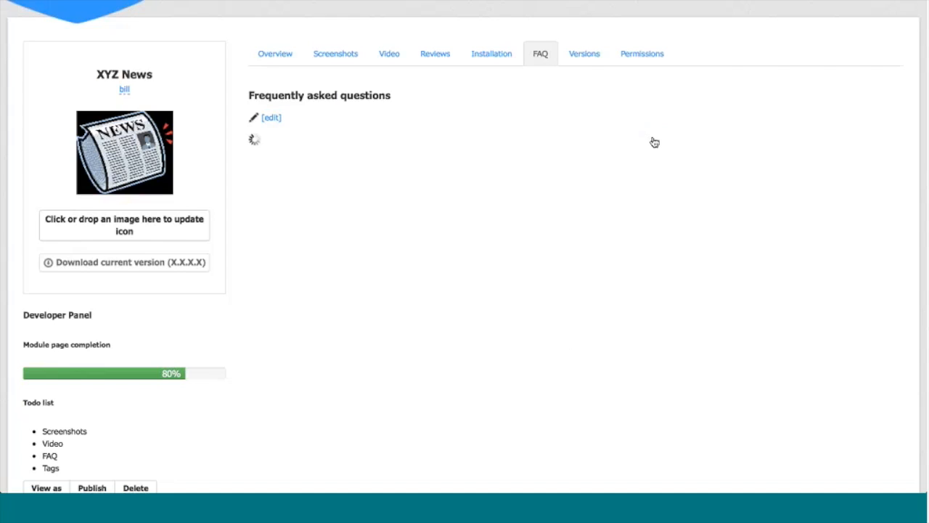
Step: Check the module's new versions and preview its versions and overview pages as a user, returning to the developer view
left_click(582, 64)
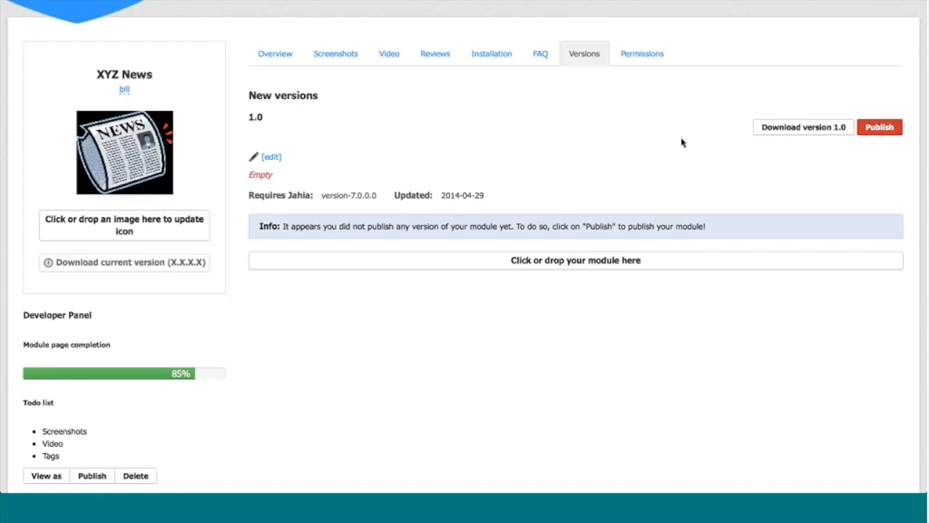
scroll(124, 432, "down", 1)
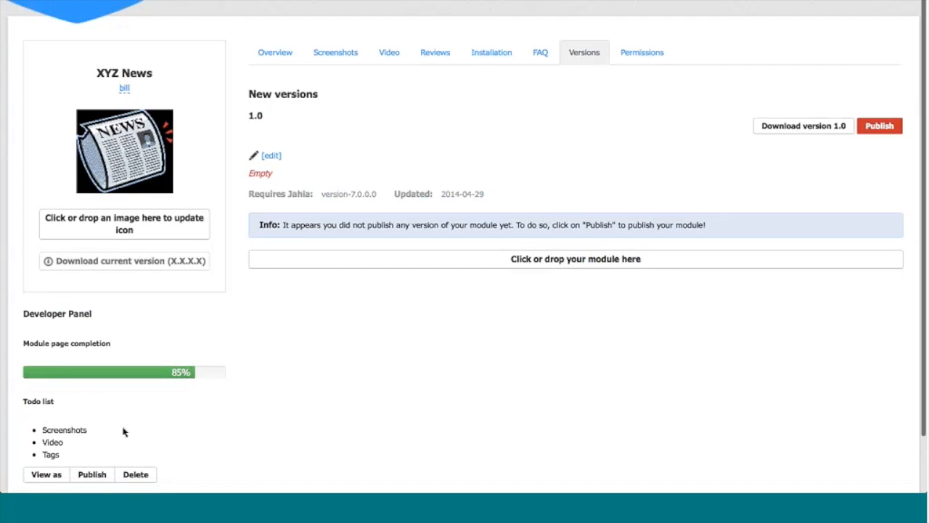
scroll(109, 430, "down", 2)
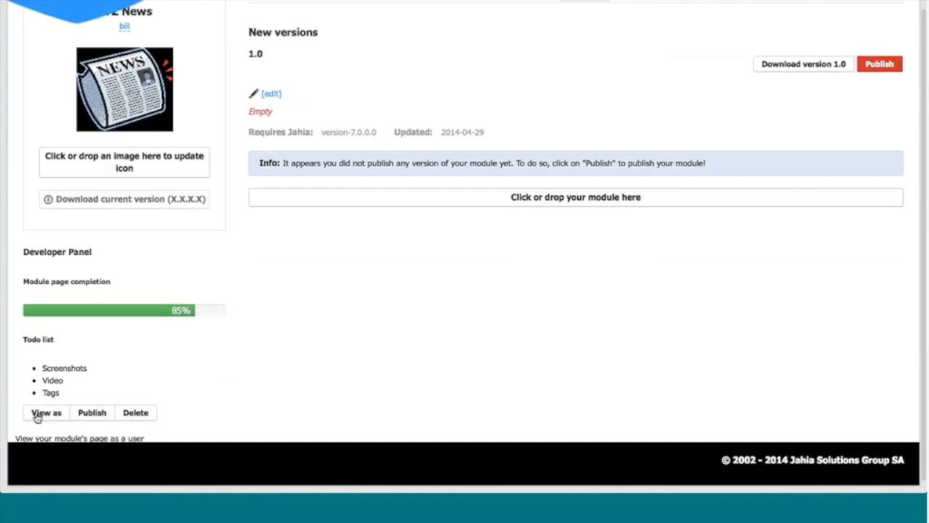
left_click(36, 414)
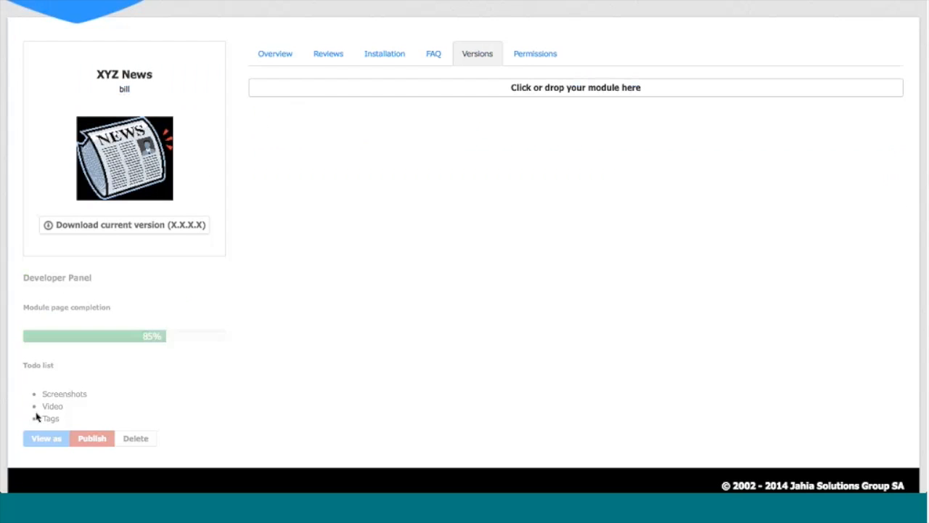
left_click(275, 57)
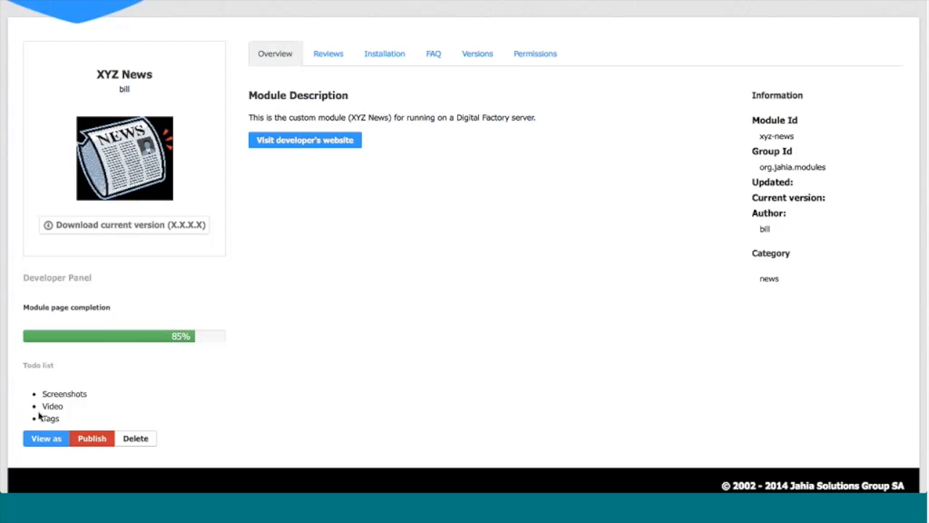
left_click(44, 439)
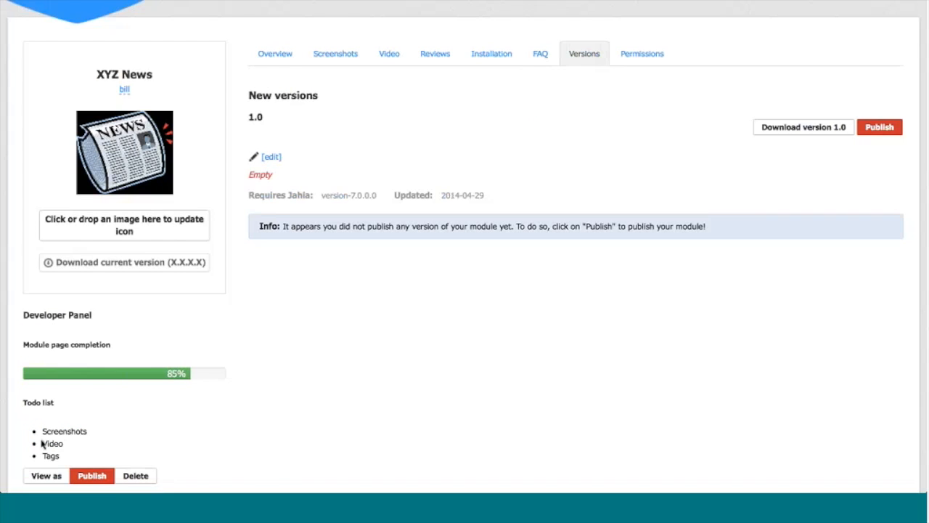
Step: Publish the XYZ News module with its version 1.0 and preview its page as a user
scroll(92, 417, "down", 2)
left_click(93, 415)
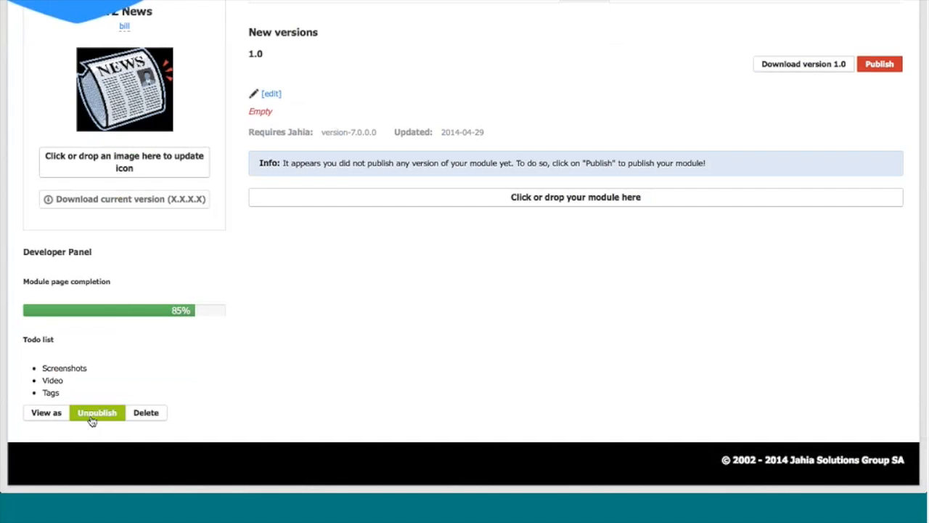
left_click(46, 413)
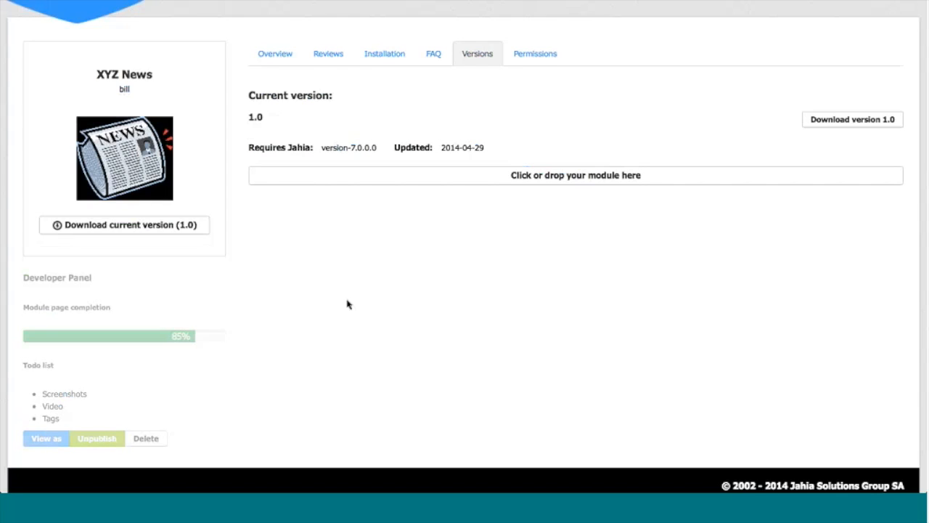
Step: Return to the Private App Store home page and filter the modules by the news category
left_click(80, 7)
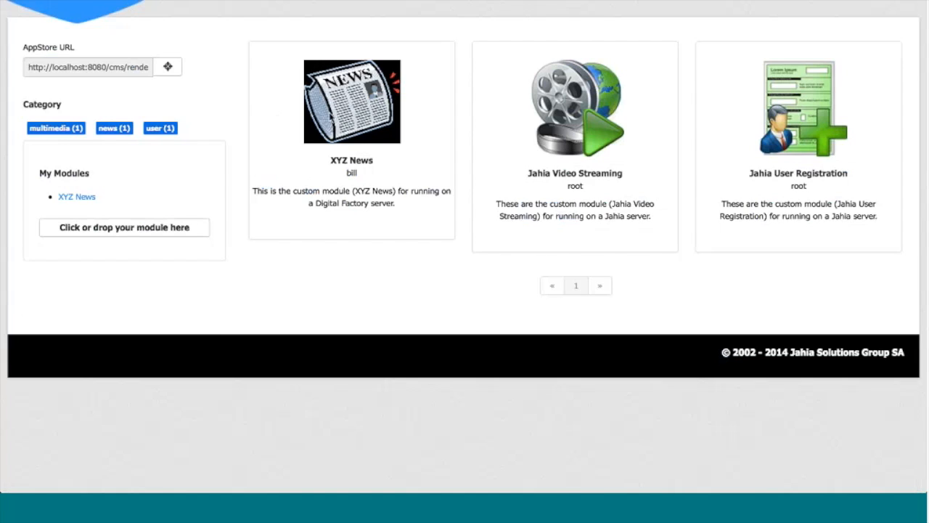
left_click(112, 129)
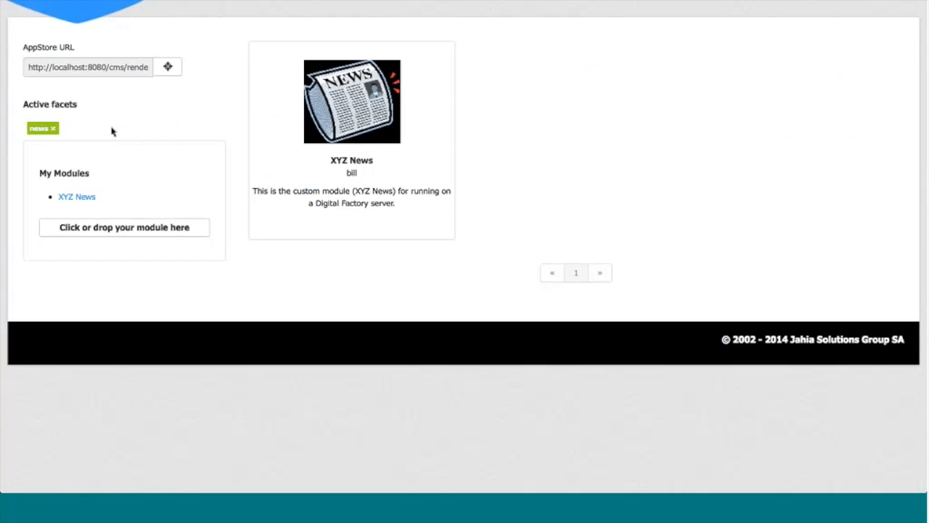
Step: Open the XYZ News page from the filtered store and release the module's next version, 1.1, from the Studio
left_click(332, 111)
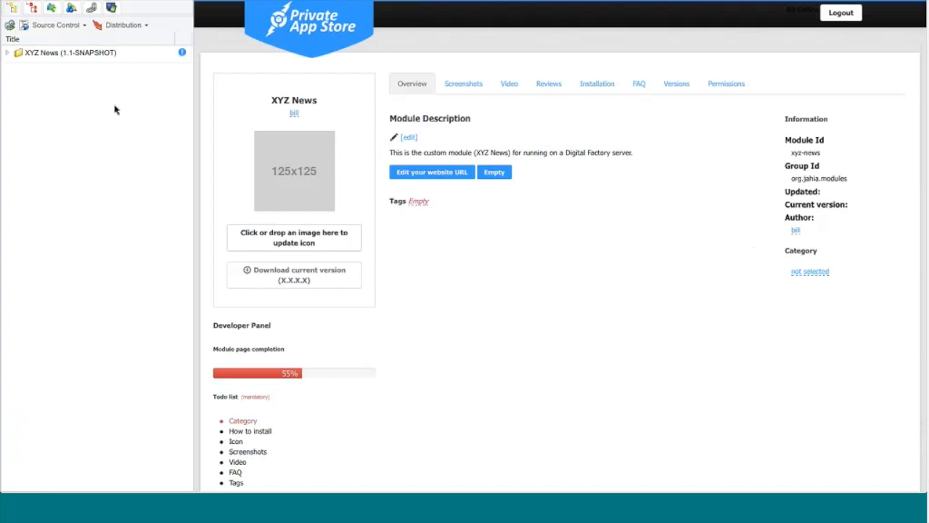
left_click(146, 26)
left_click(118, 57)
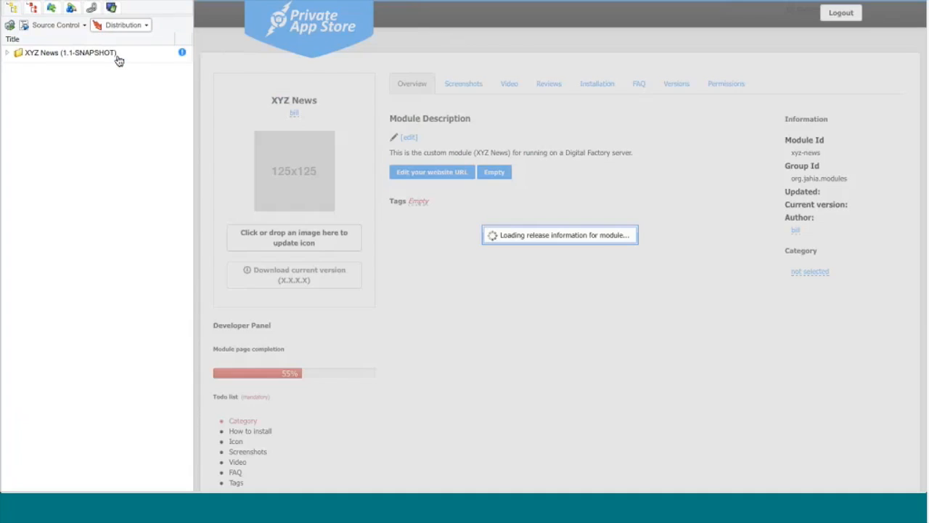
left_click(436, 303)
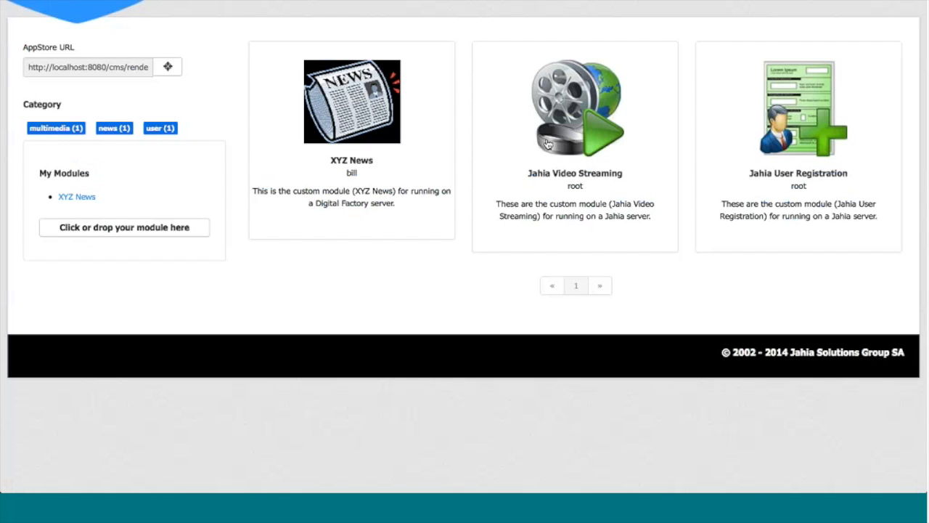
Step: Submit a five-star review titled "awesome" with the comment "yes" for the Jahia Video Streaming module and check its versions
left_click(548, 143)
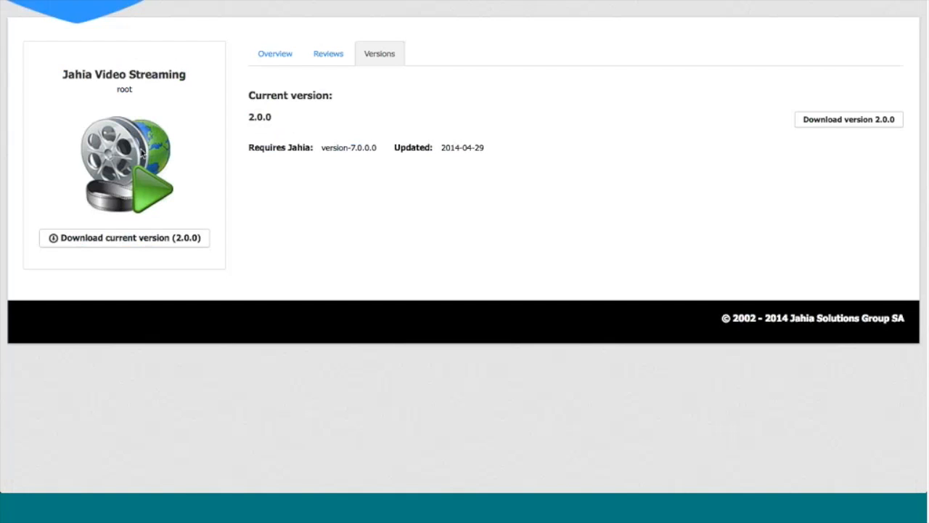
left_click(282, 57)
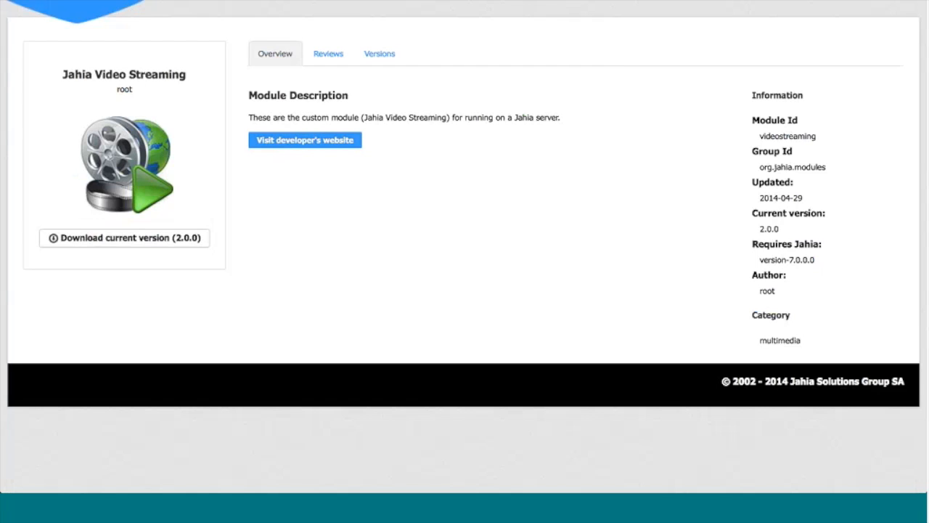
left_click(330, 57)
left_click(445, 205)
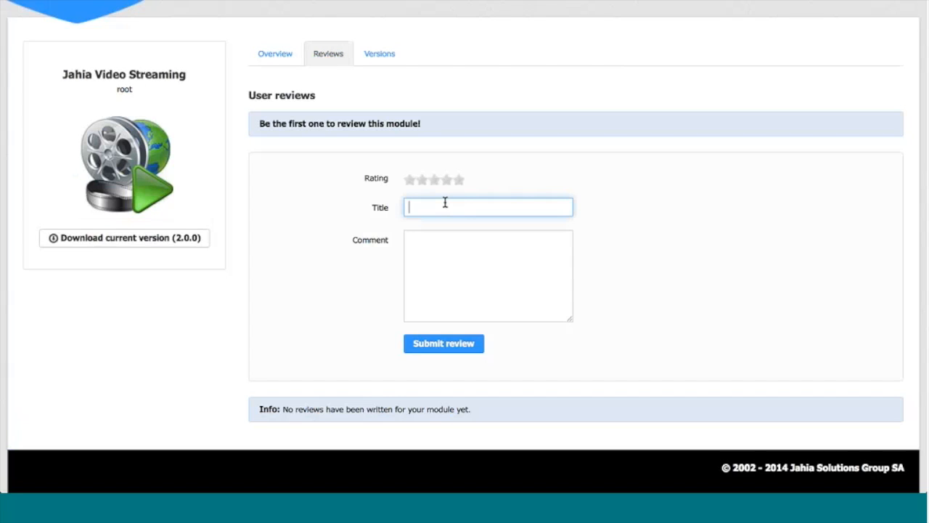
type("awesome")
left_click(460, 180)
left_click(447, 264)
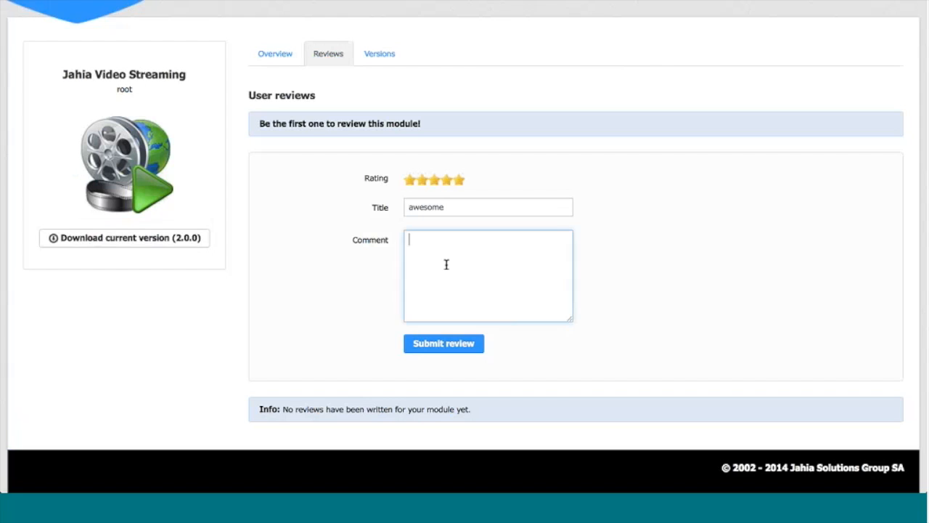
type("yes")
left_click(424, 344)
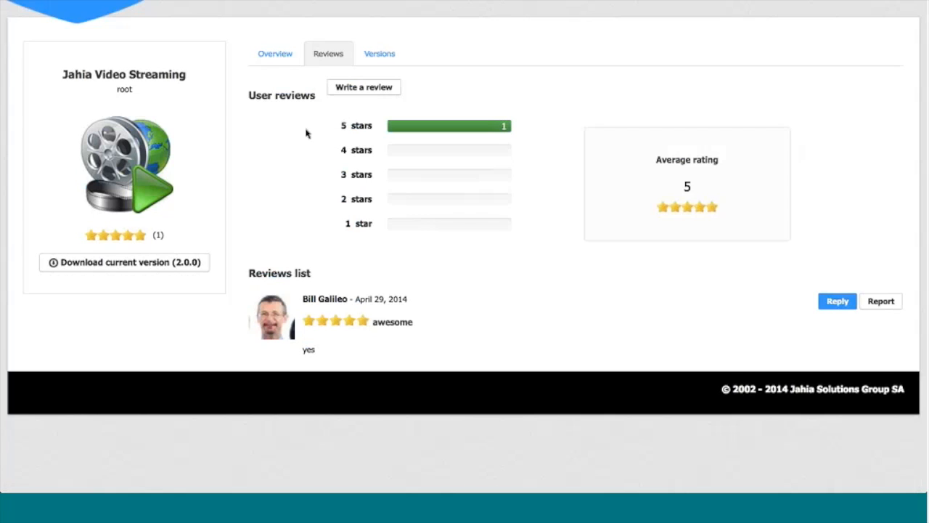
left_click(379, 55)
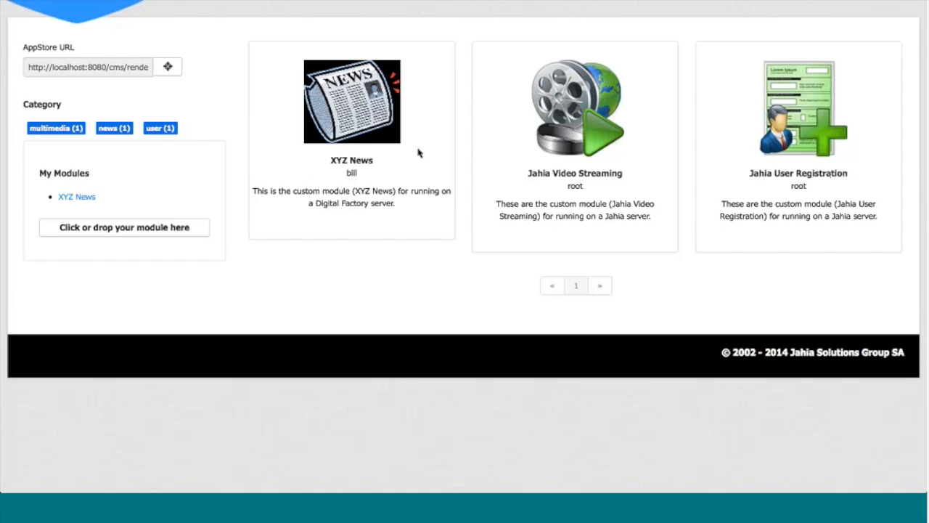
Step: Open the XYZ News module's versions in the store and publish version 1.1
left_click(369, 125)
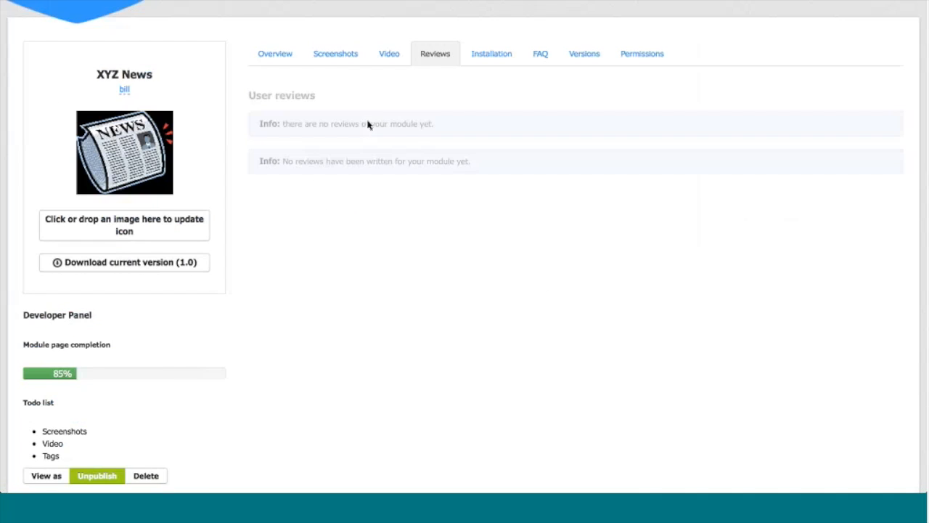
left_click(584, 57)
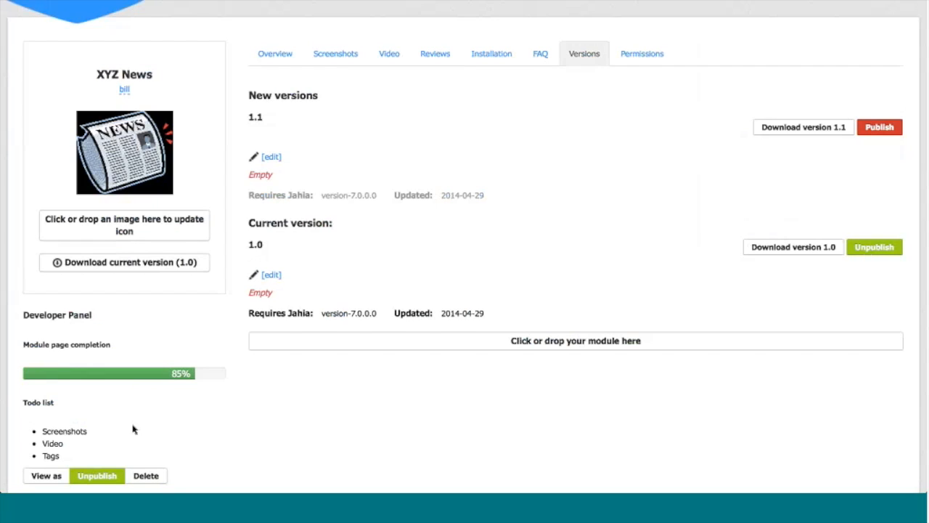
left_click(270, 157)
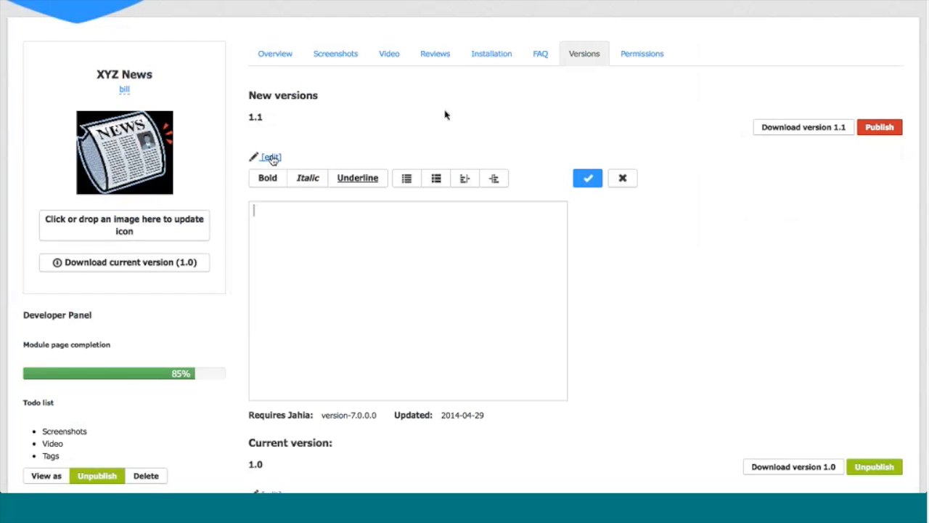
left_click(881, 125)
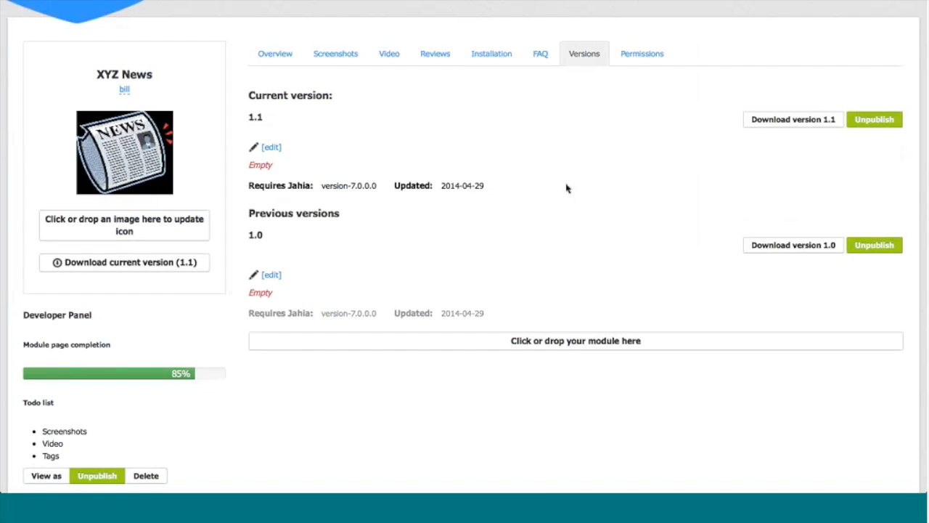
Step: Preview the XYZ News page as a user and look at its overview and versions
scroll(153, 397, "down", 2)
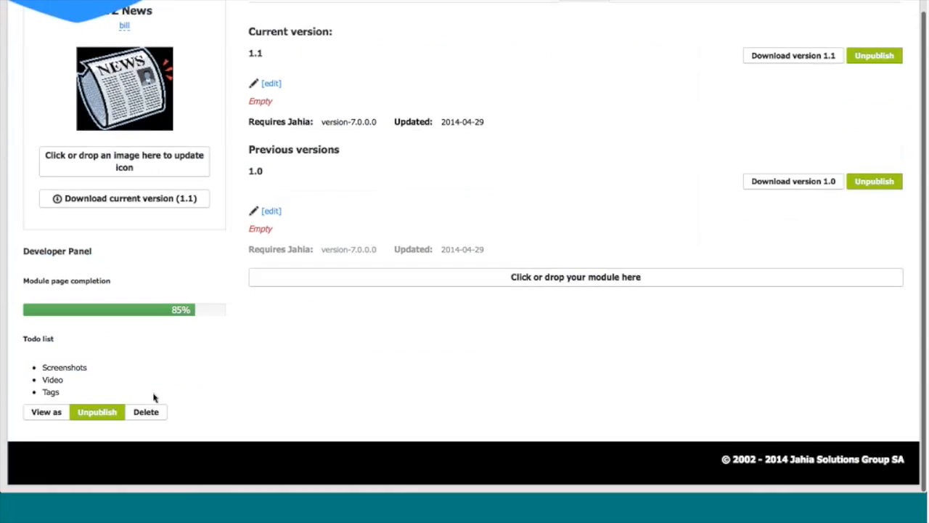
left_click(50, 417)
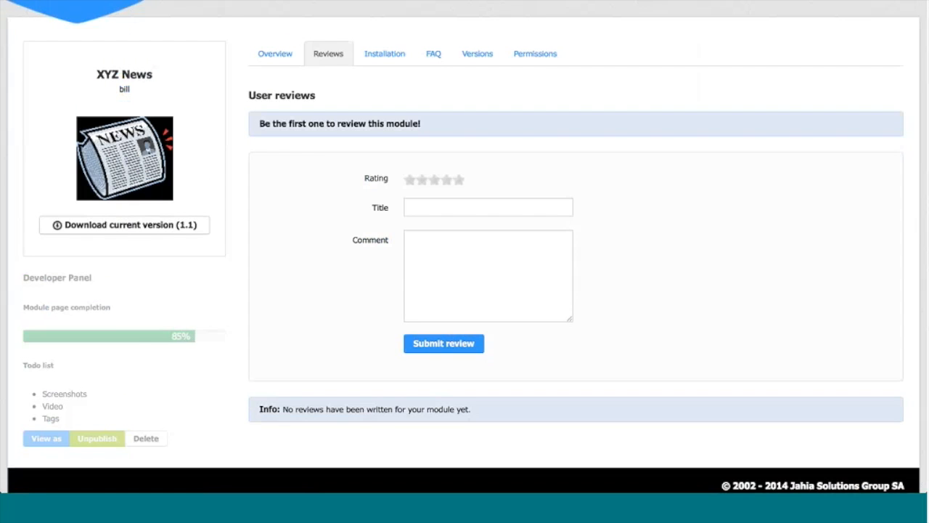
left_click(272, 55)
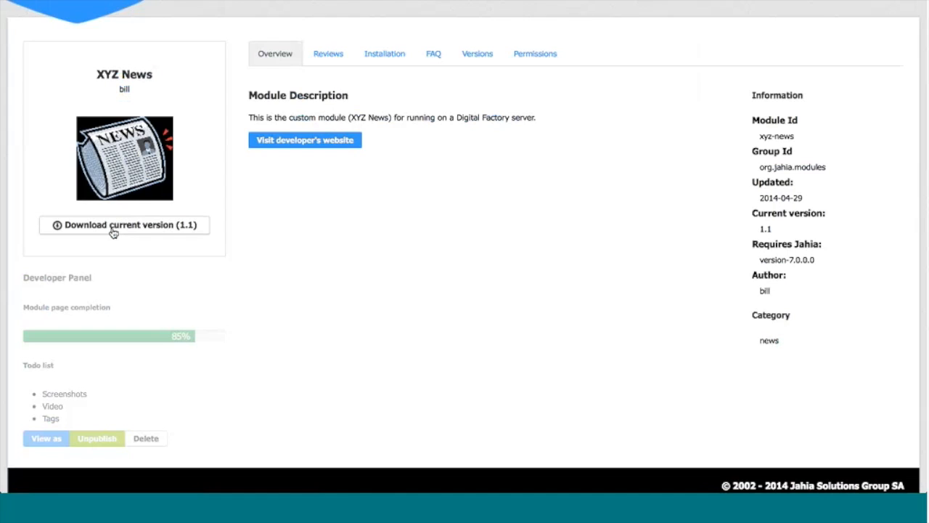
left_click(473, 50)
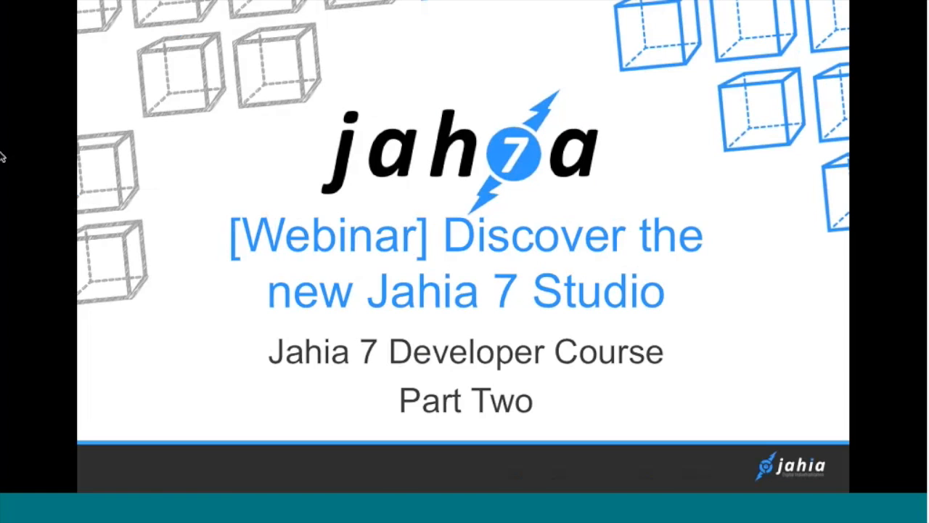
key("ctrl+Up")
left_click(255, 234)
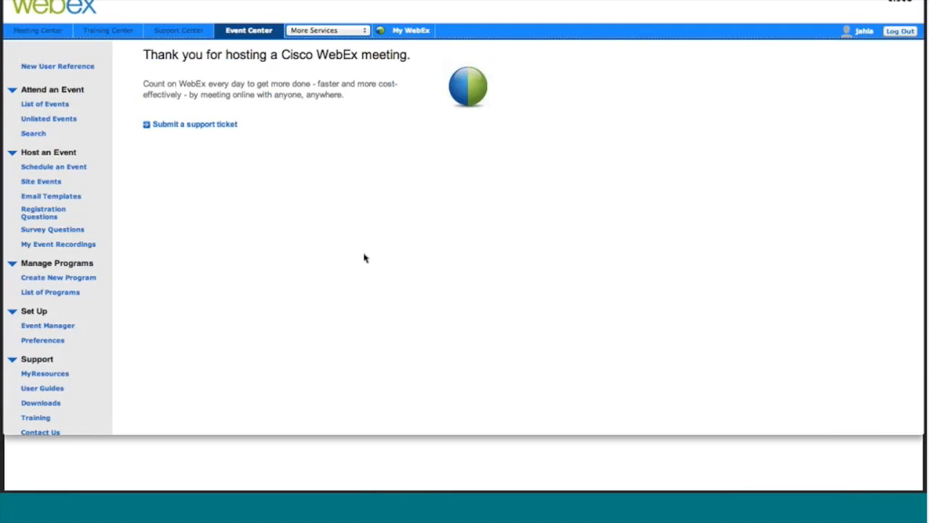
key("ctrl+Up")
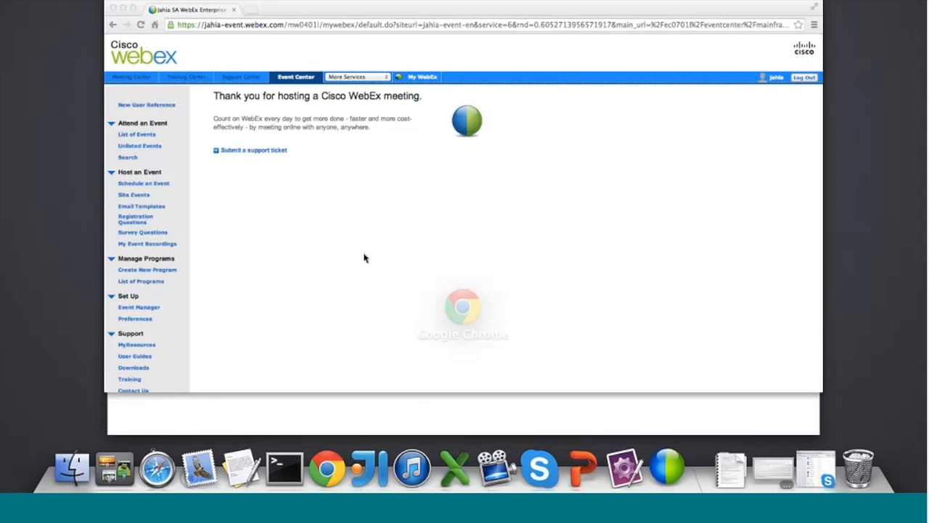